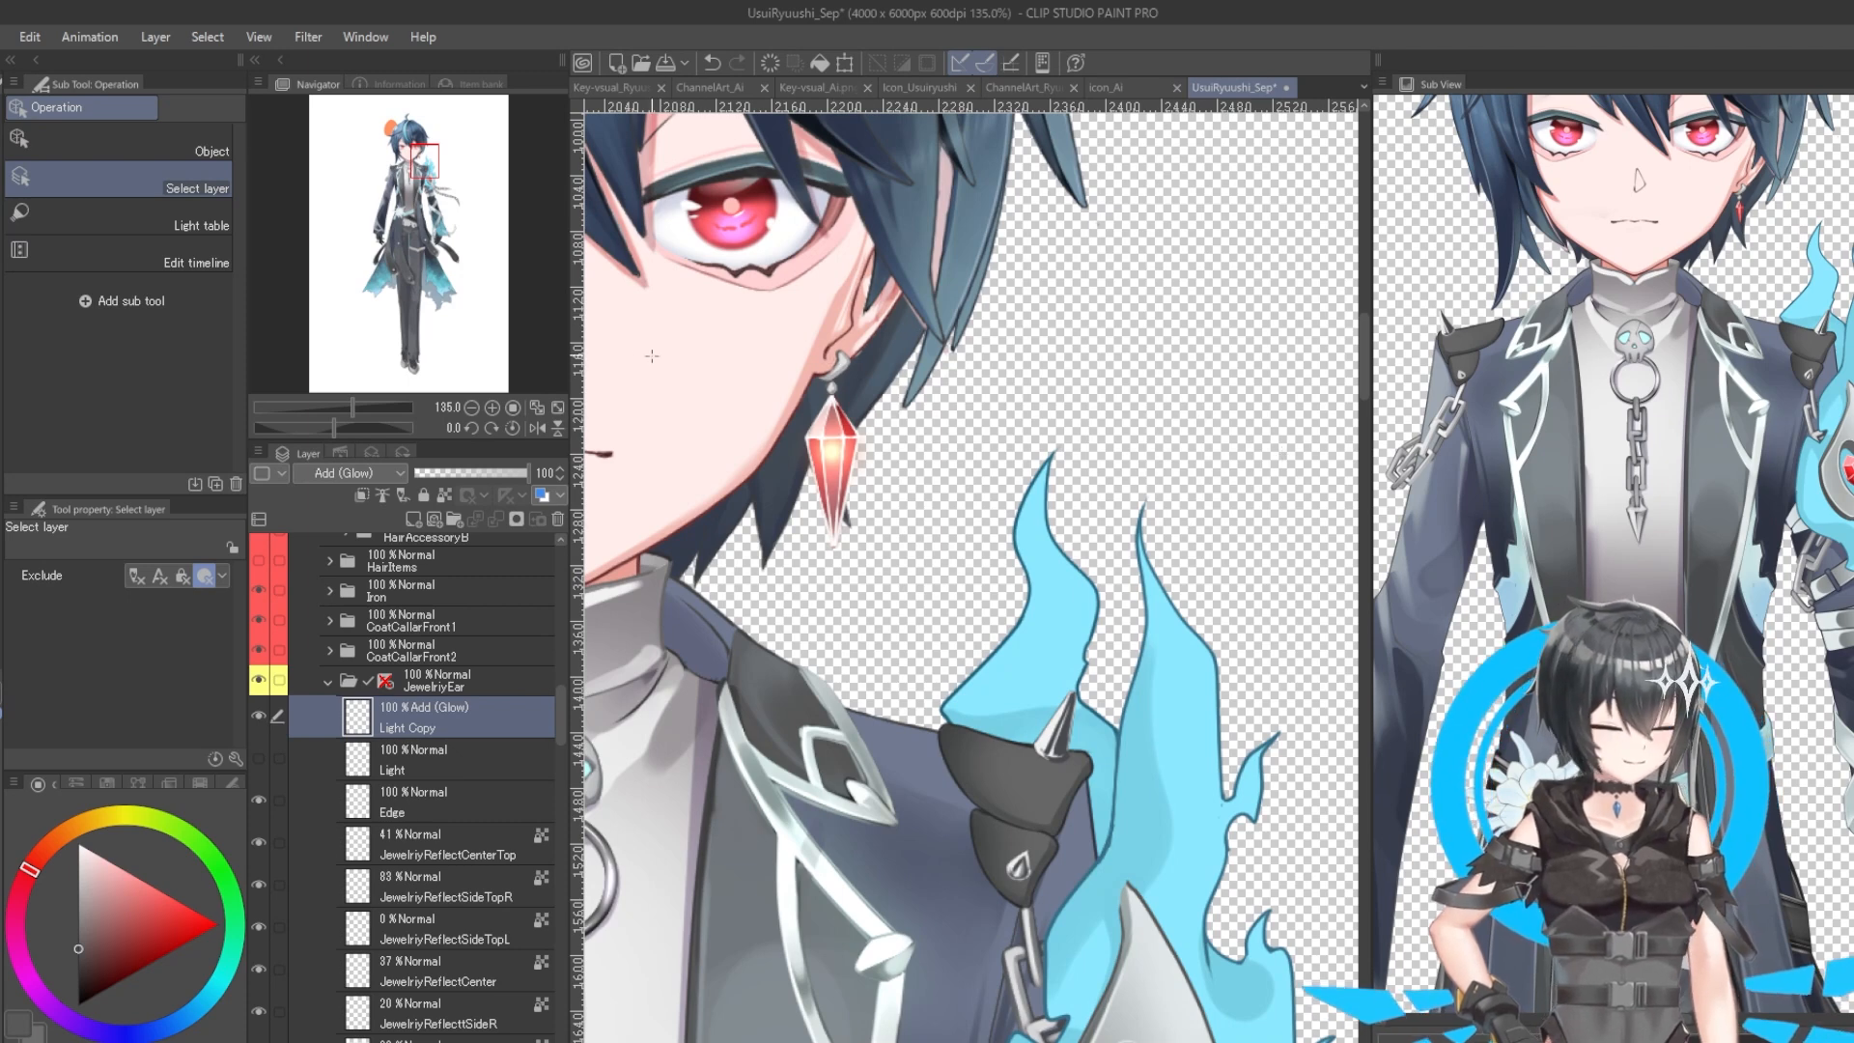
Step: Compare the earring gem with and without its Light Copy glow and its Edge layer by toggling their visibility
{"action": "scroll", "coordinate": [831, 439], "scroll_direction": "up", "scroll_amount": 4}
{"action": "scroll", "coordinate": [830, 440], "scroll_direction": "up", "scroll_amount": 3}
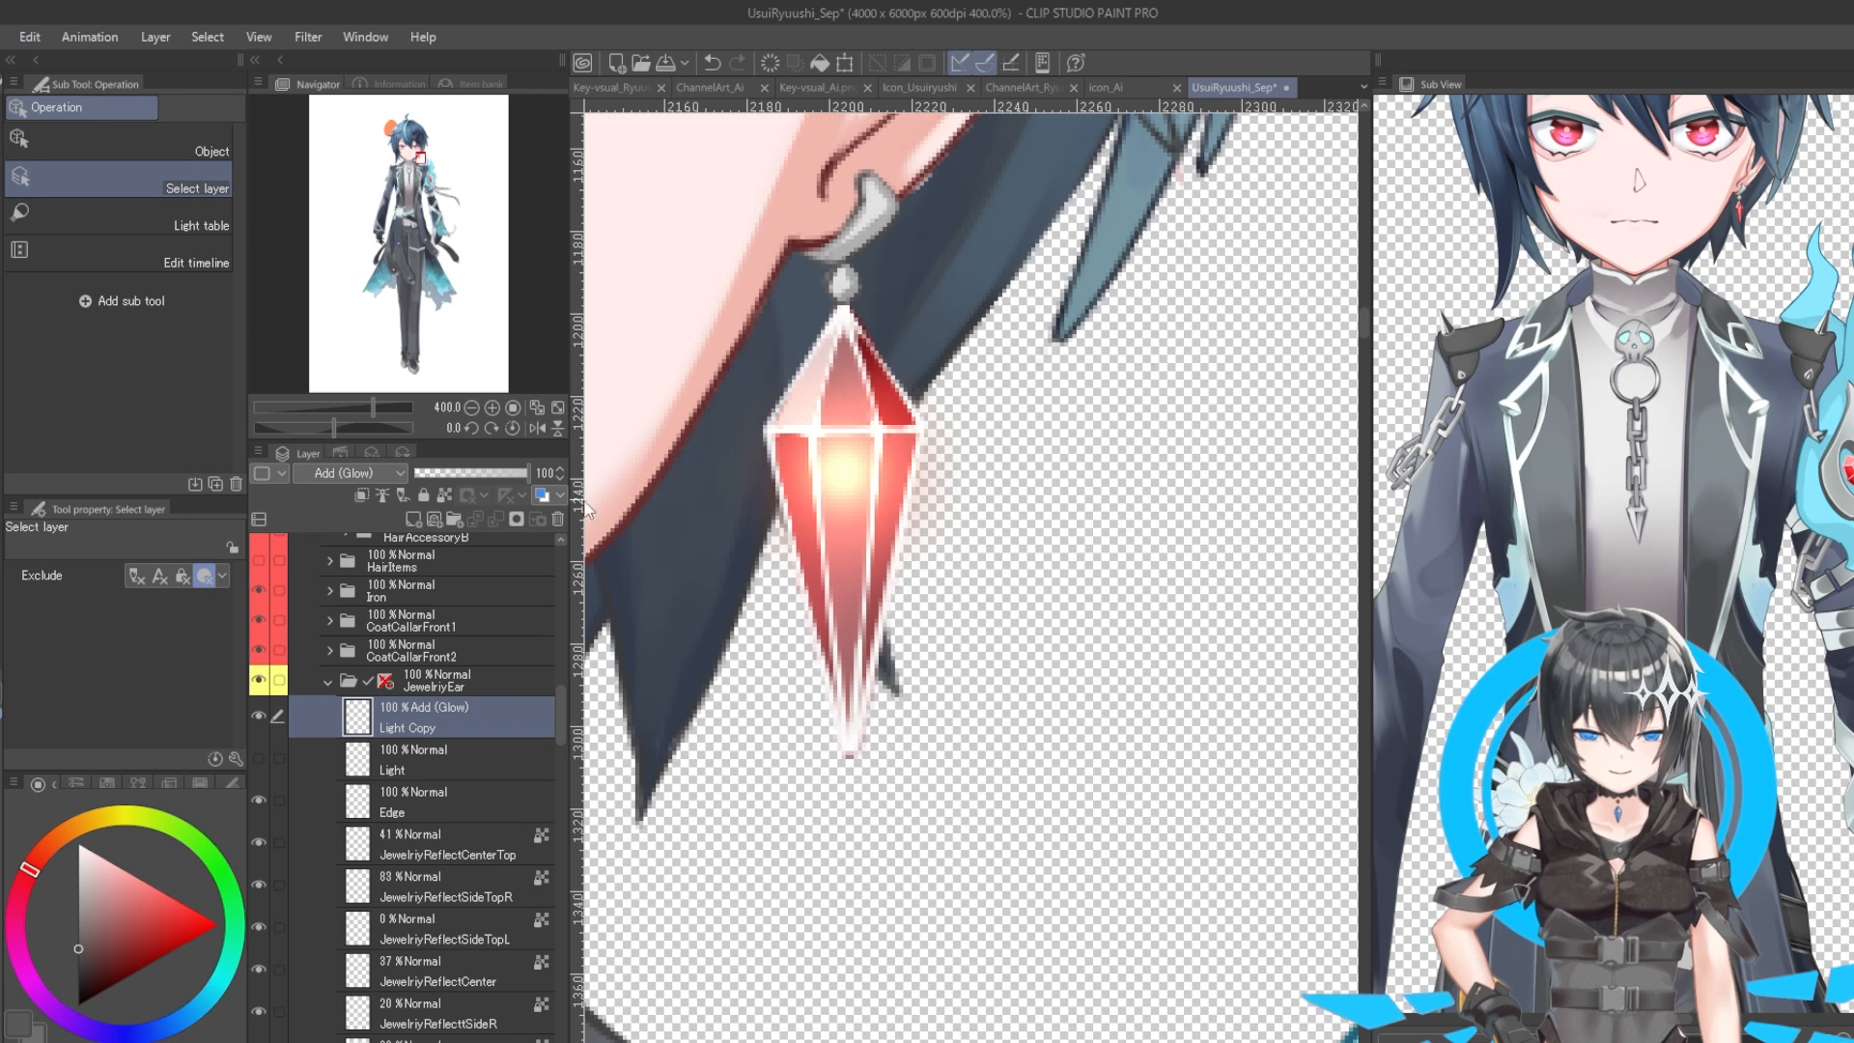
{"action": "left_click", "coordinate": [261, 714]}
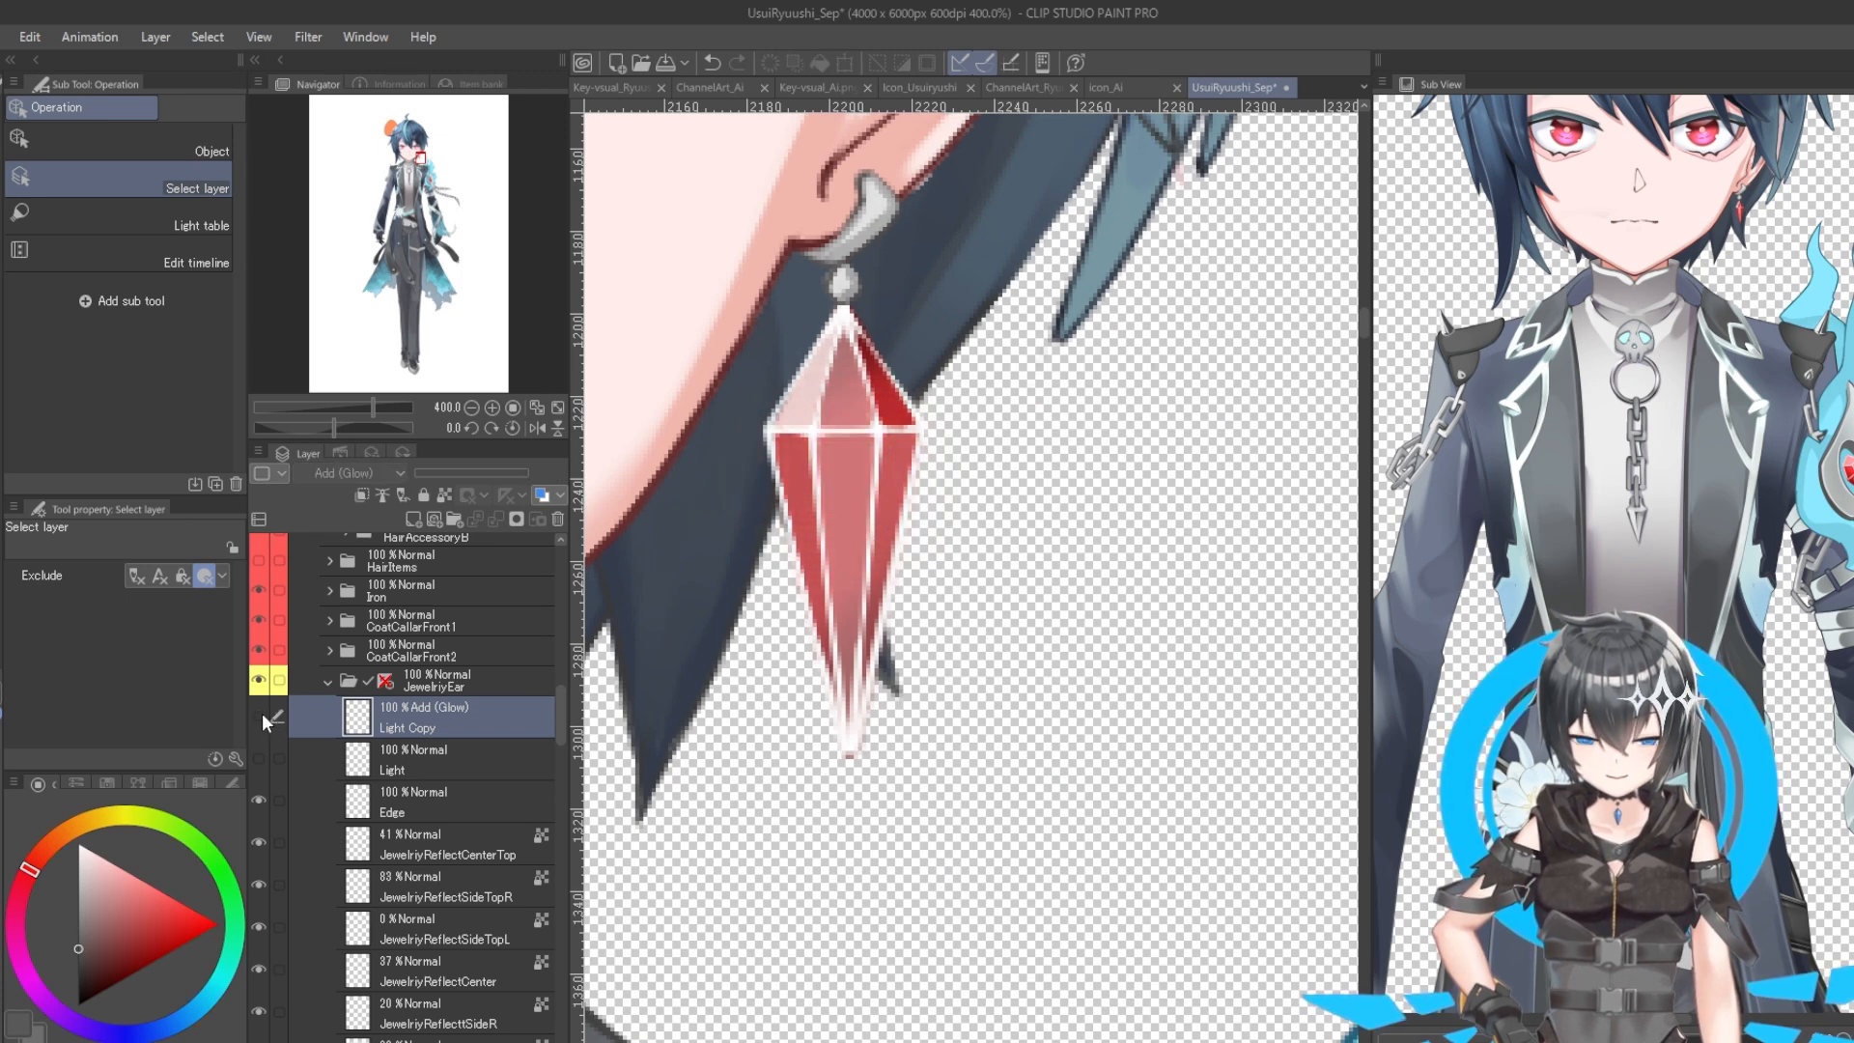
{"action": "left_click", "coordinate": [261, 714]}
{"action": "left_click", "coordinate": [258, 800]}
{"action": "left_click", "coordinate": [258, 800]}
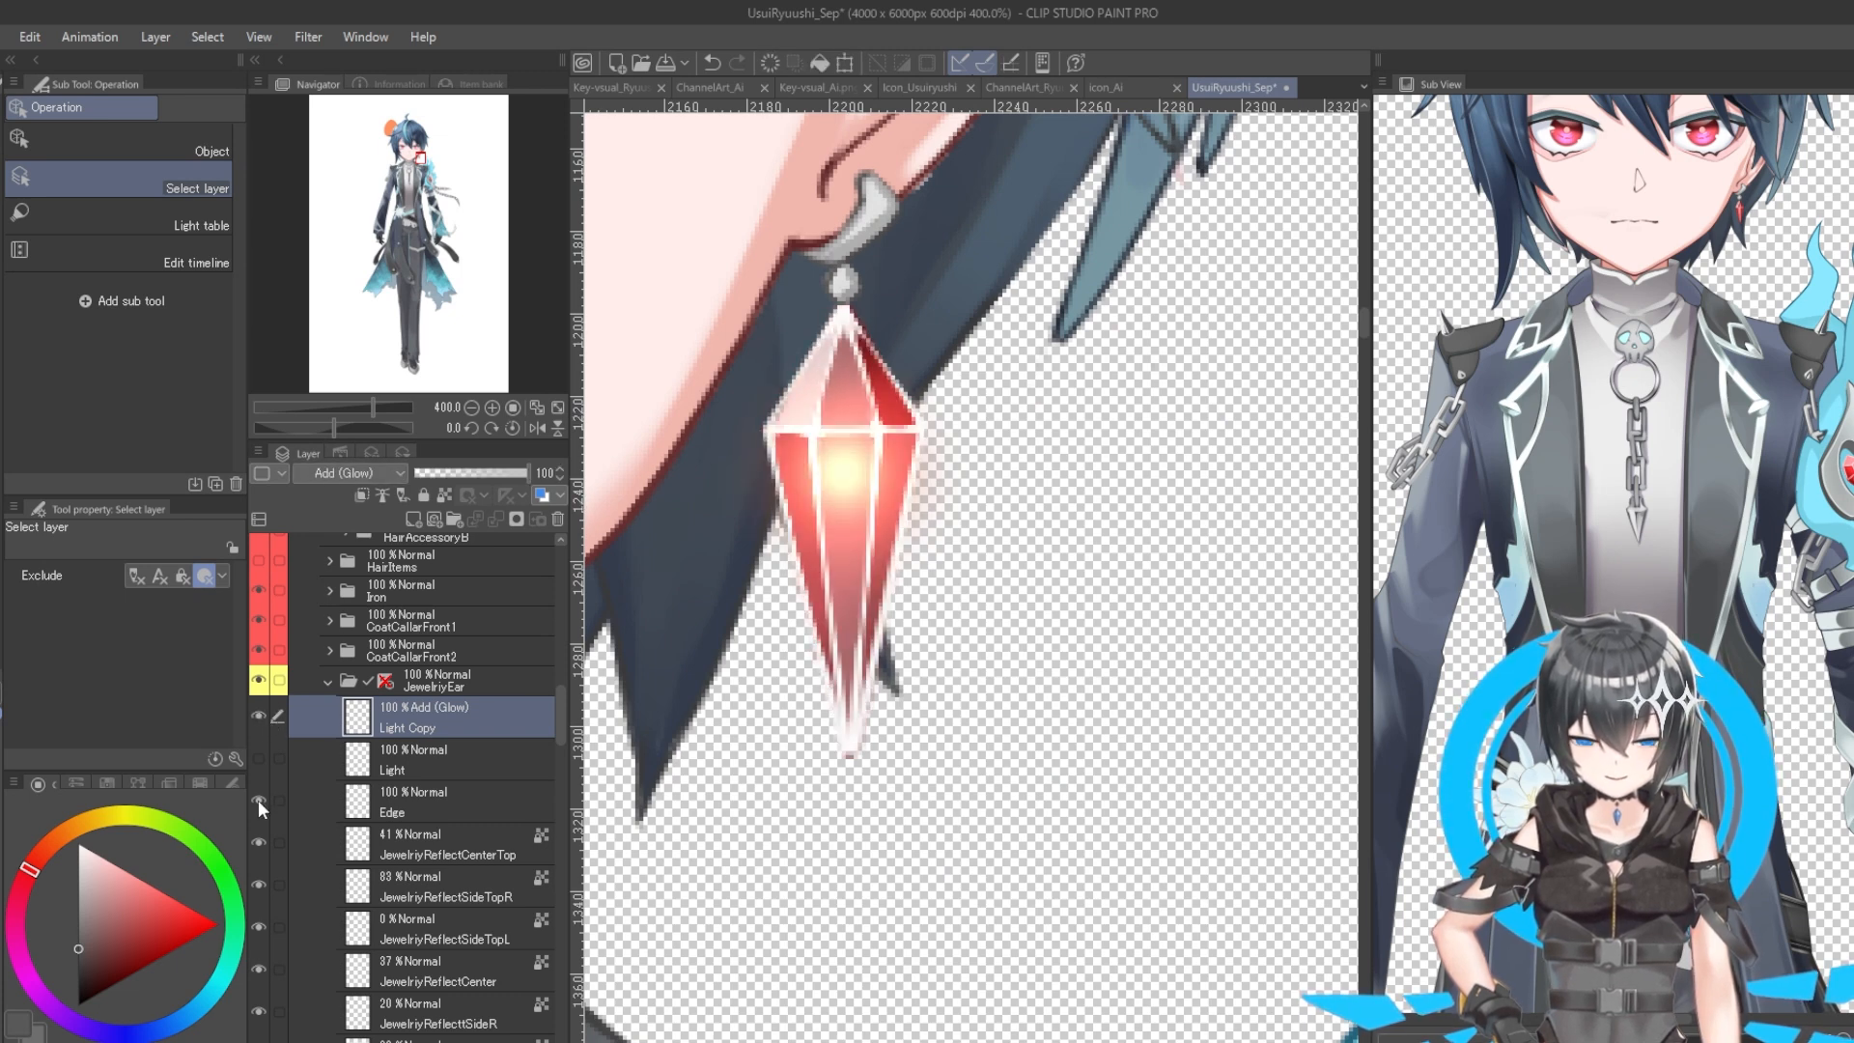
Step: Hide the JewelriyReflectCenterTop and Edge layers and toggle the visibility of the JewelriyReflectSideTopR layer
{"action": "left_click", "coordinate": [259, 841]}
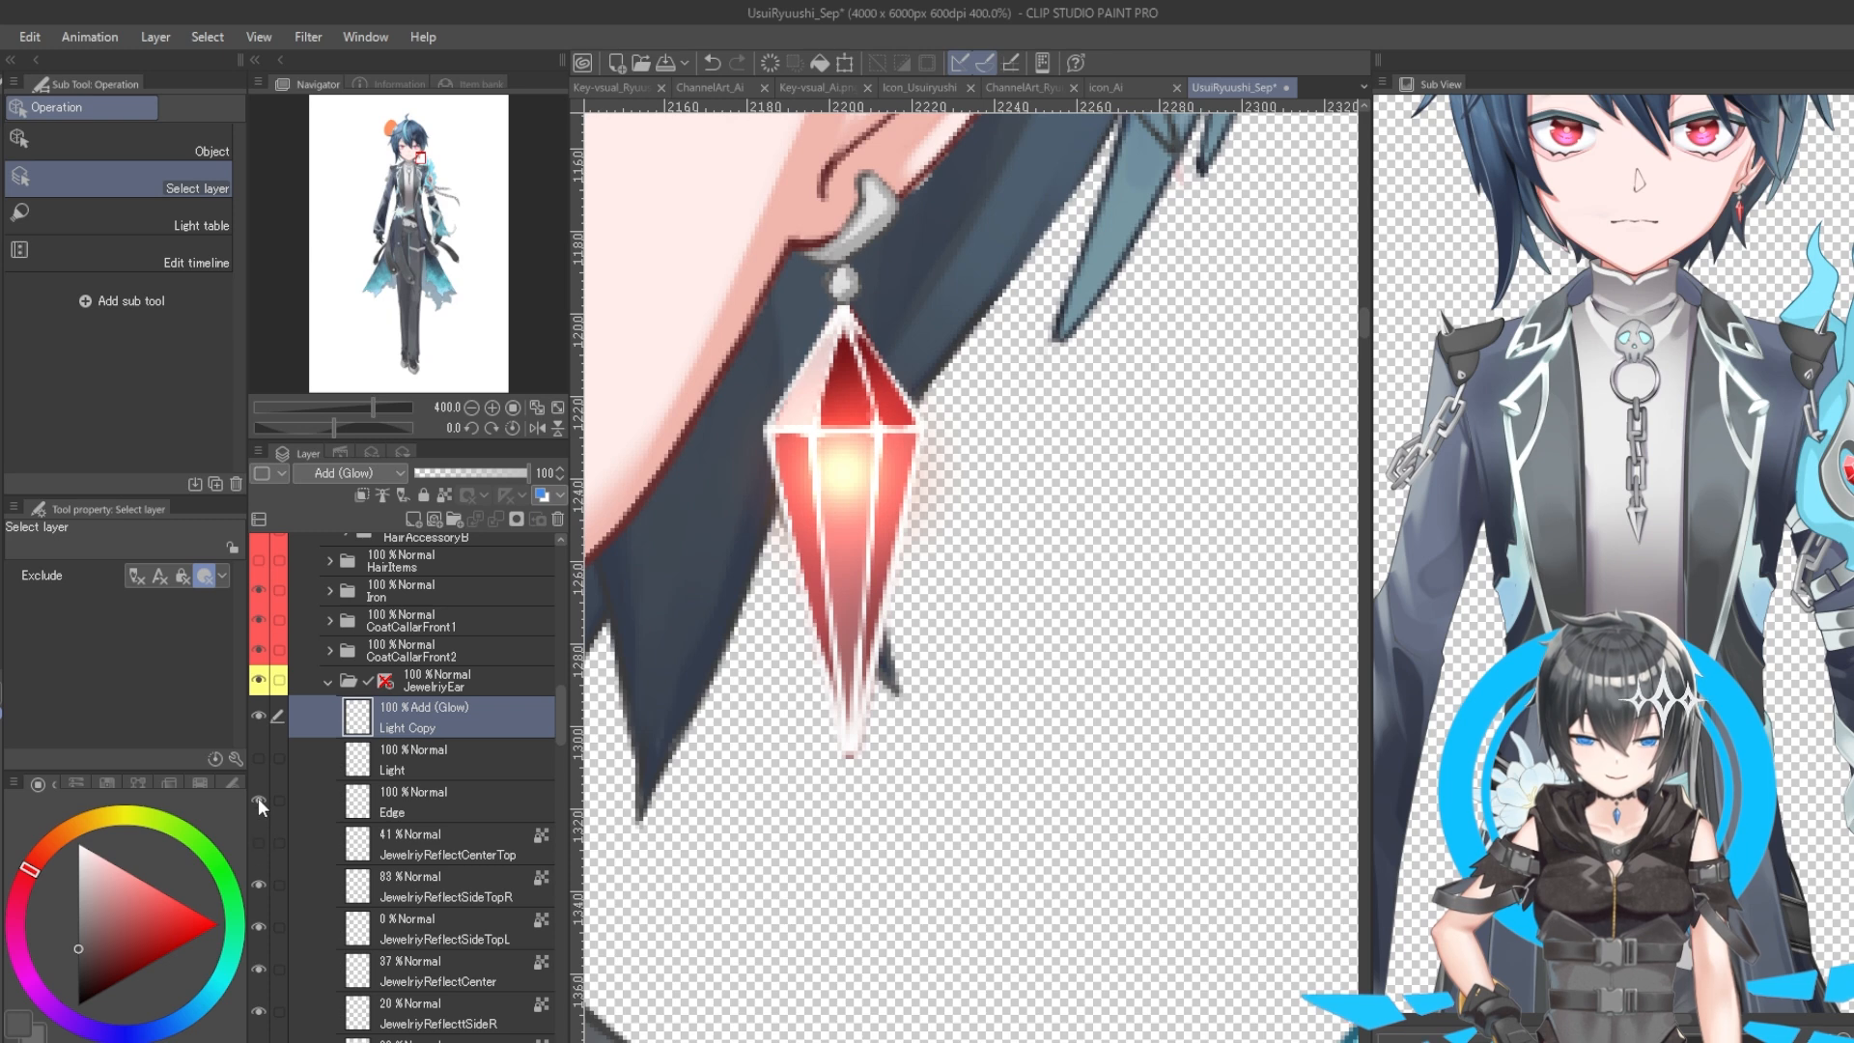
{"action": "left_click", "coordinate": [258, 800]}
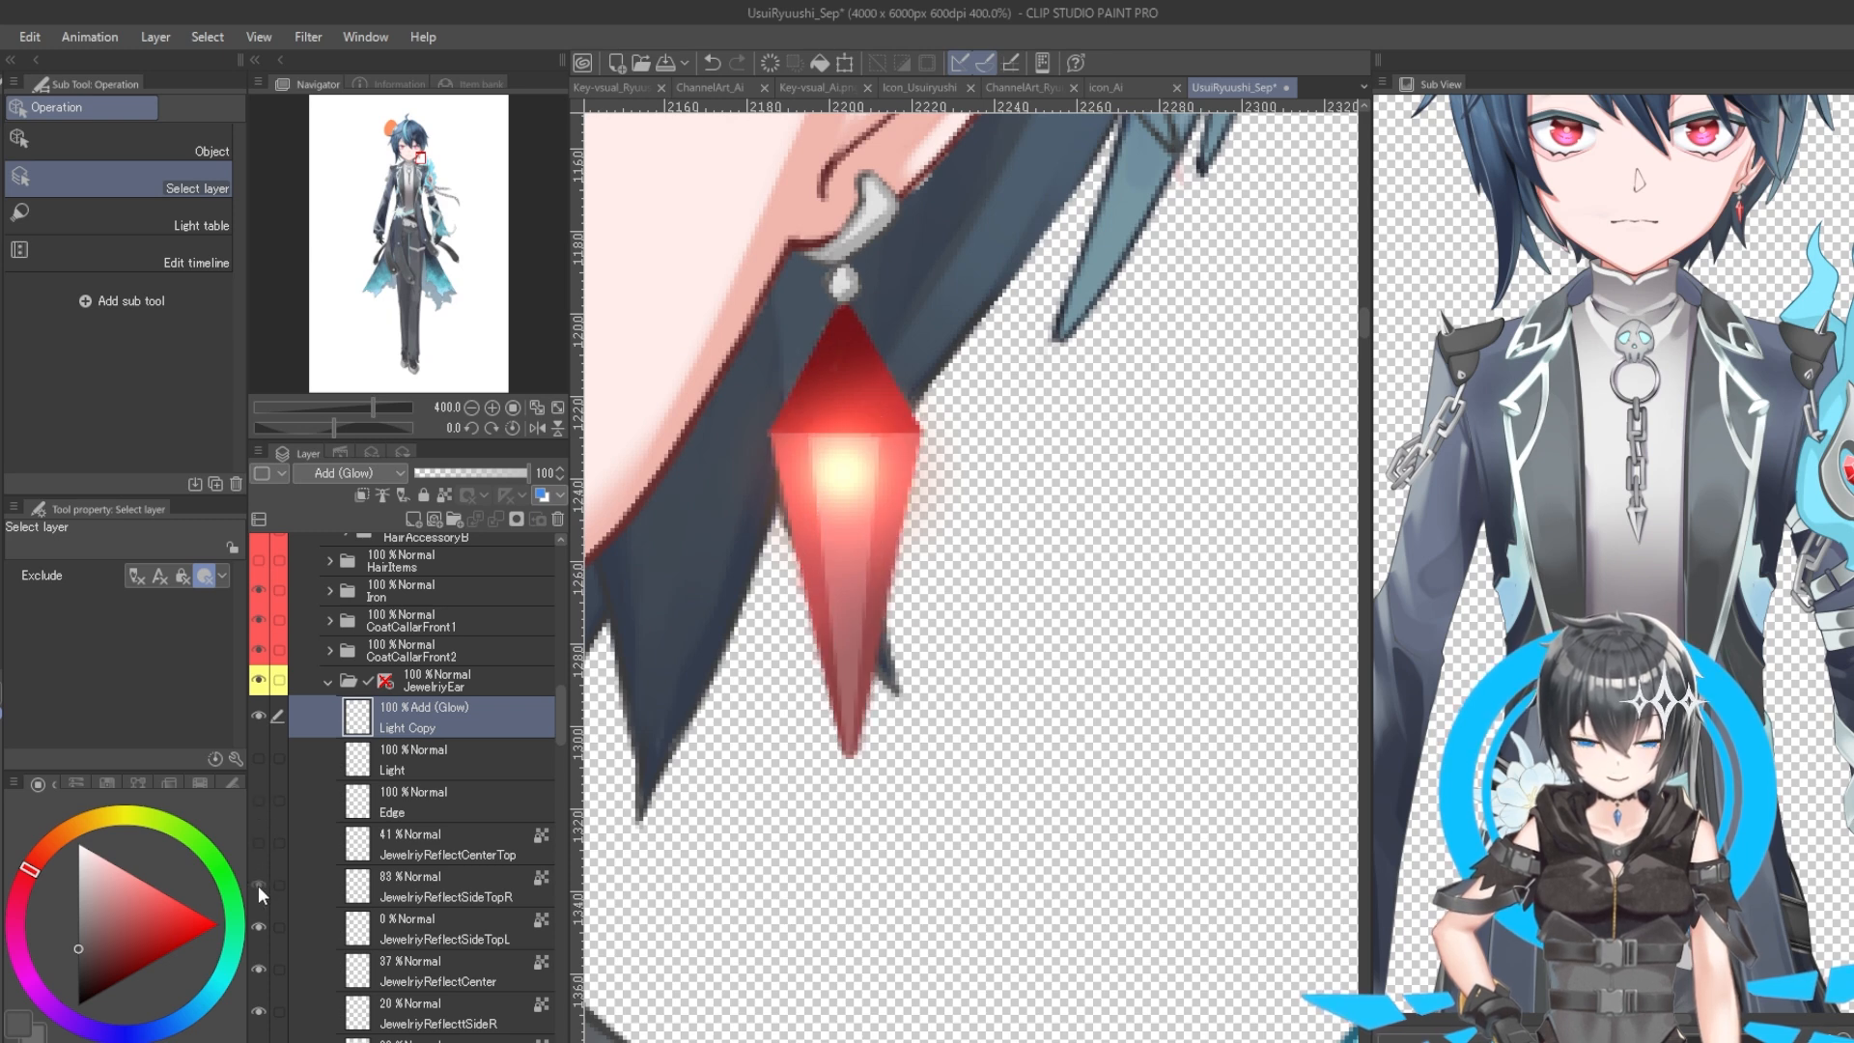
{"action": "left_click", "coordinate": [258, 884]}
Step: Examine the centre, side R and side L reflections and the base layer of the gem by toggling each layer's visibility
{"action": "scroll", "coordinate": [290, 904], "scroll_direction": "down", "scroll_amount": 1}
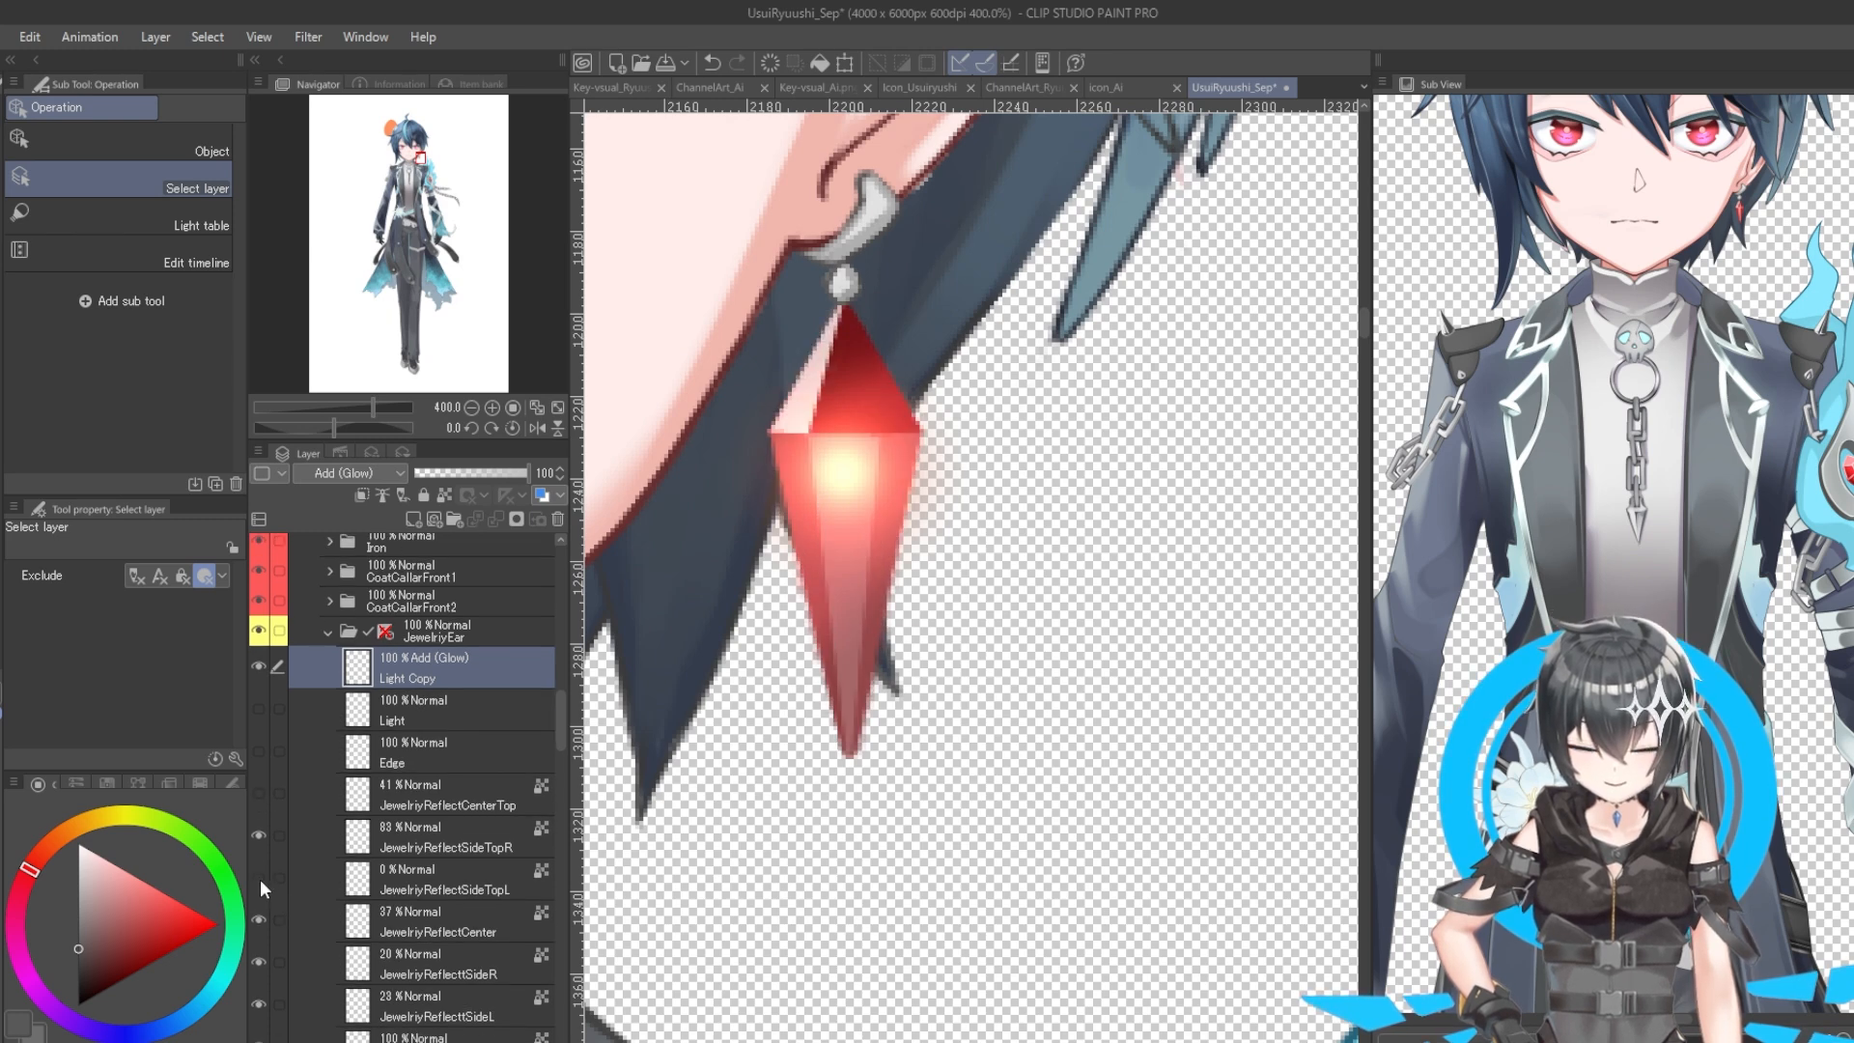
{"action": "left_click", "coordinate": [259, 918]}
{"action": "left_click", "coordinate": [258, 918]}
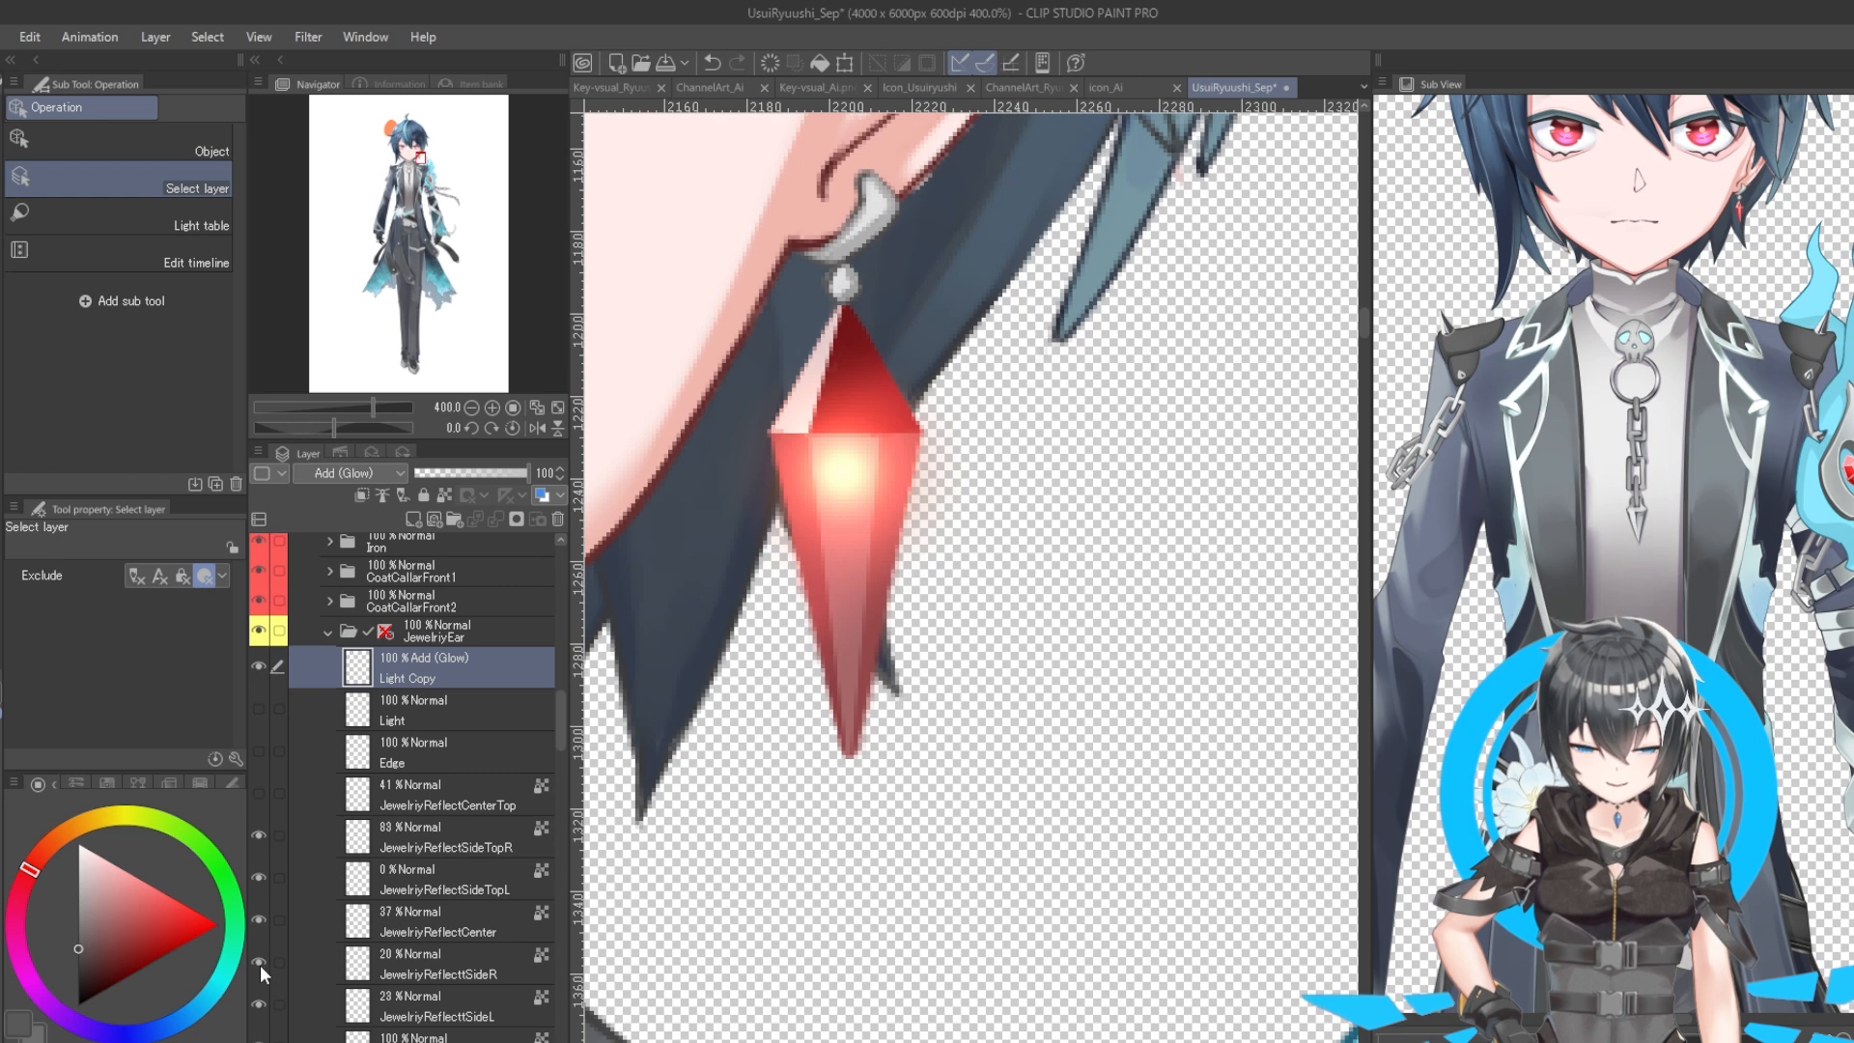
{"action": "left_click", "coordinate": [258, 963]}
{"action": "left_click", "coordinate": [259, 963]}
{"action": "left_click", "coordinate": [259, 1004]}
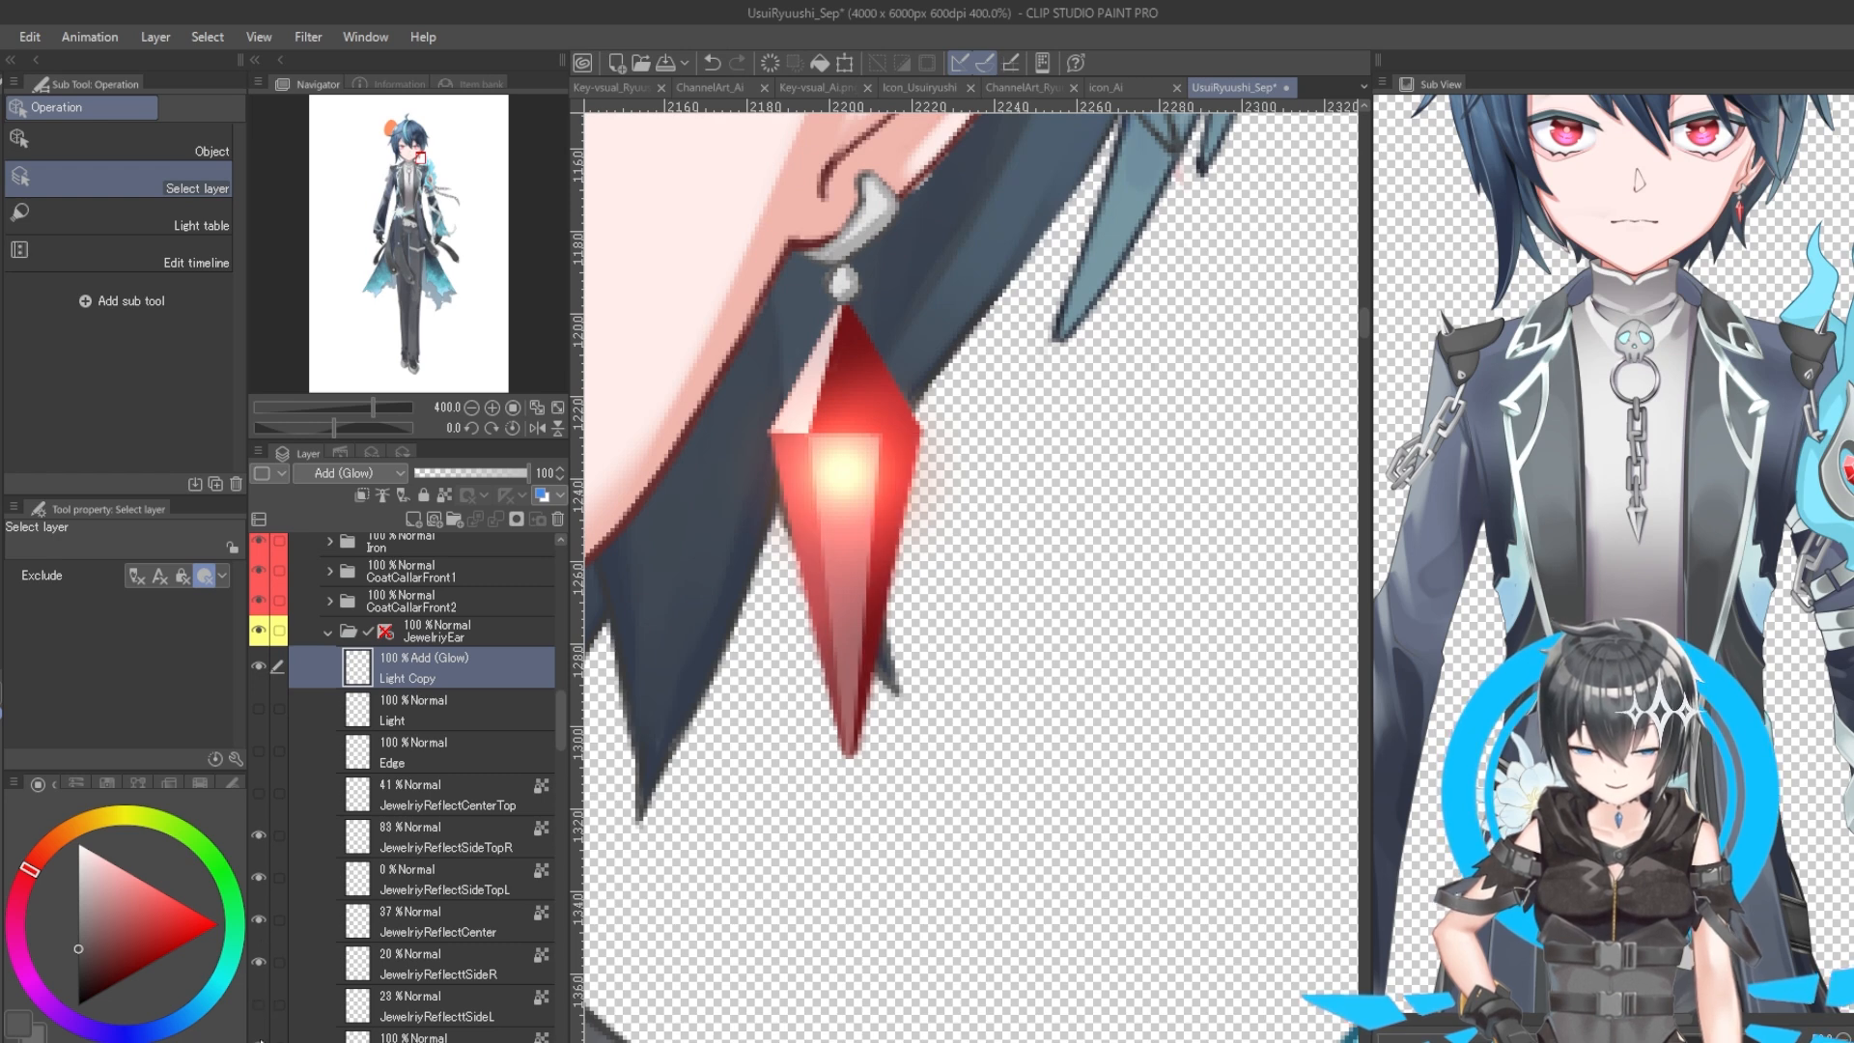
{"action": "left_click", "coordinate": [259, 1040]}
{"action": "left_click", "coordinate": [259, 1004]}
{"action": "left_click", "coordinate": [259, 1040]}
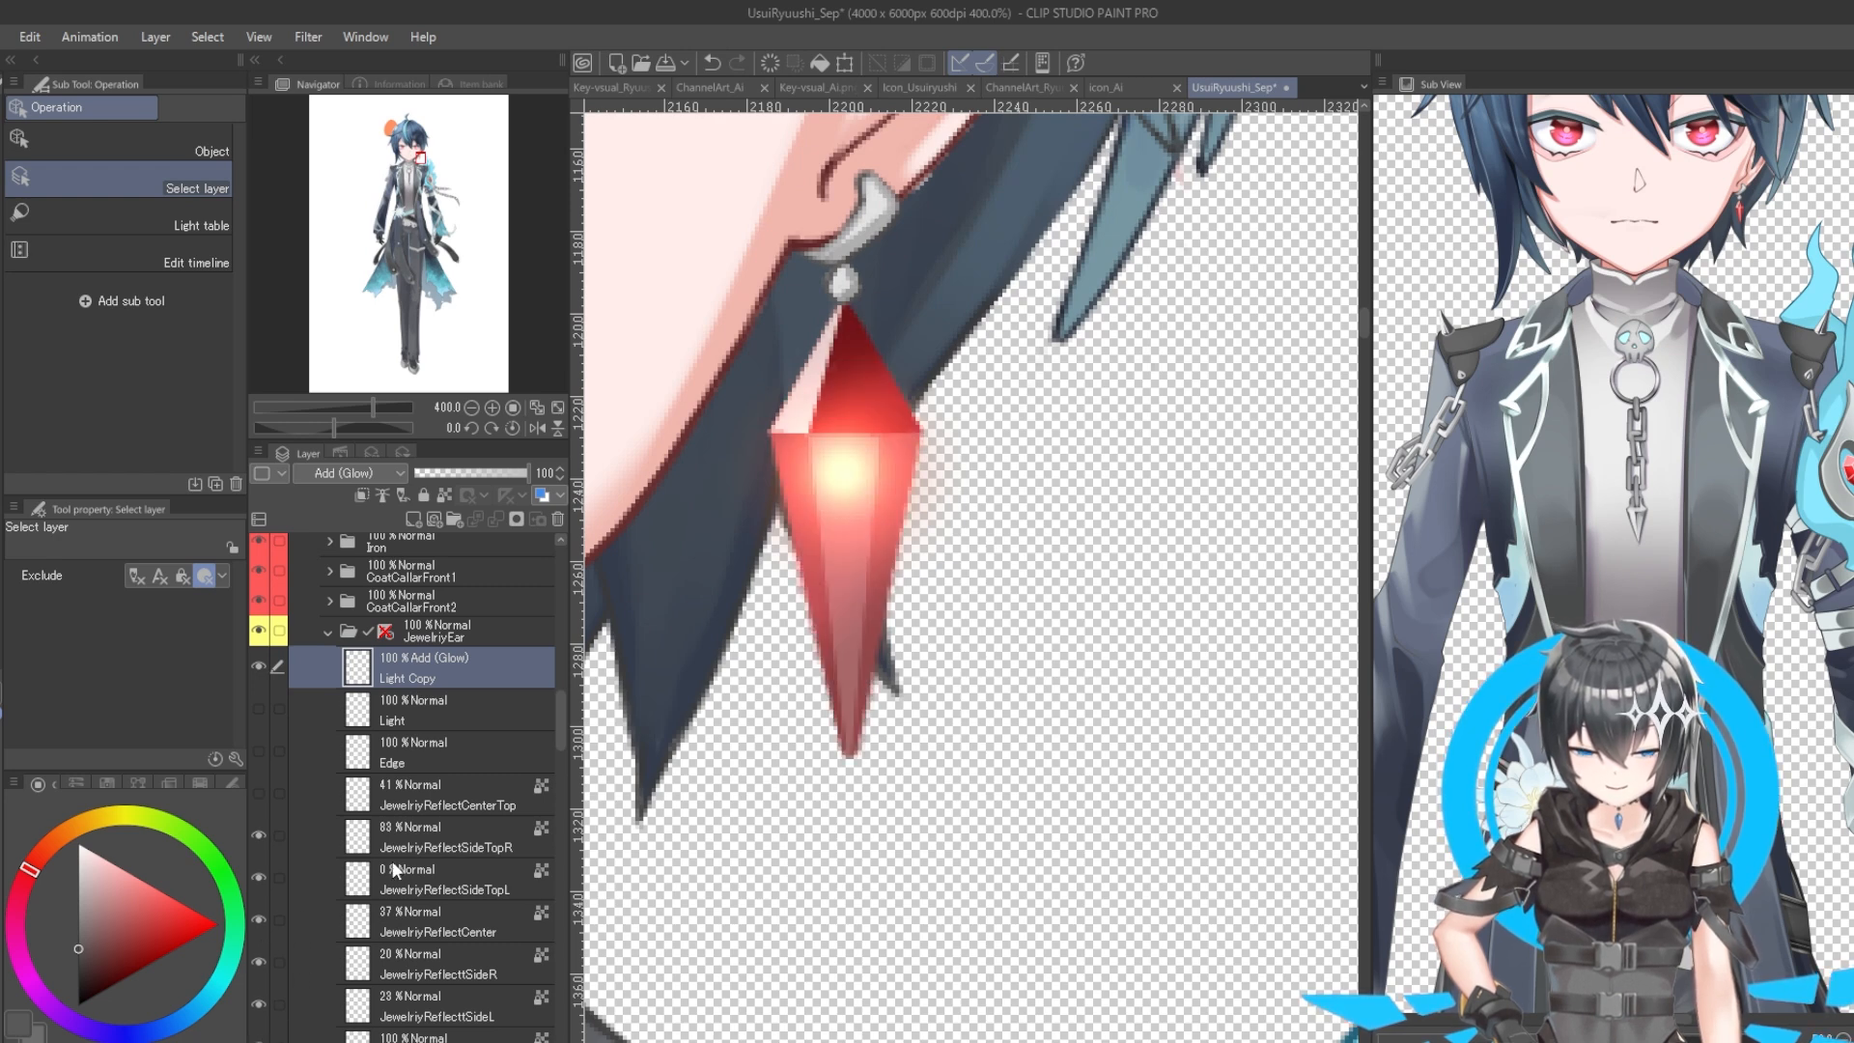
Step: Set the layers from JewelriyReflectSideTopR down to the gem base to 100% opacity and show the JewelriyReflectCenterTop layer
{"action": "left_click", "coordinate": [415, 842]}
{"action": "left_click", "coordinate": [420, 1036]}
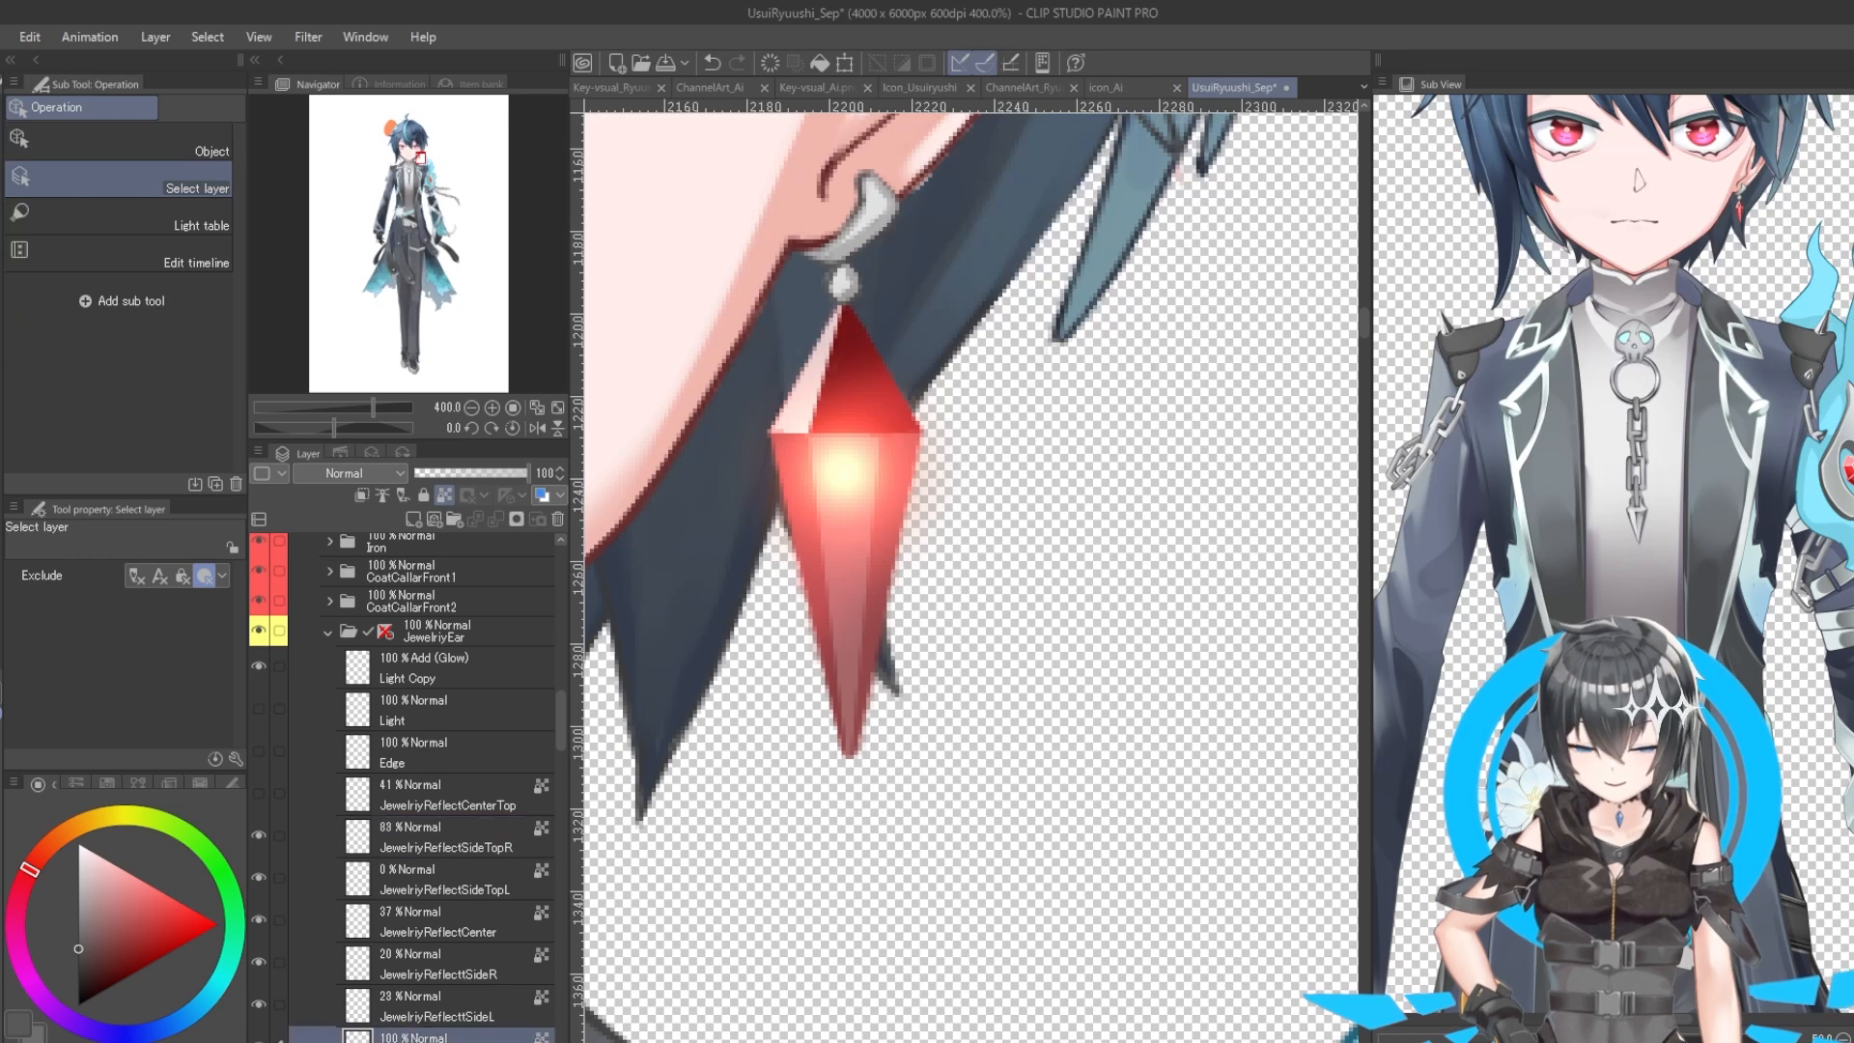
{"action": "left_click", "coordinate": [415, 829]}
{"action": "left_click", "coordinate": [400, 1037], "text": "shift"}
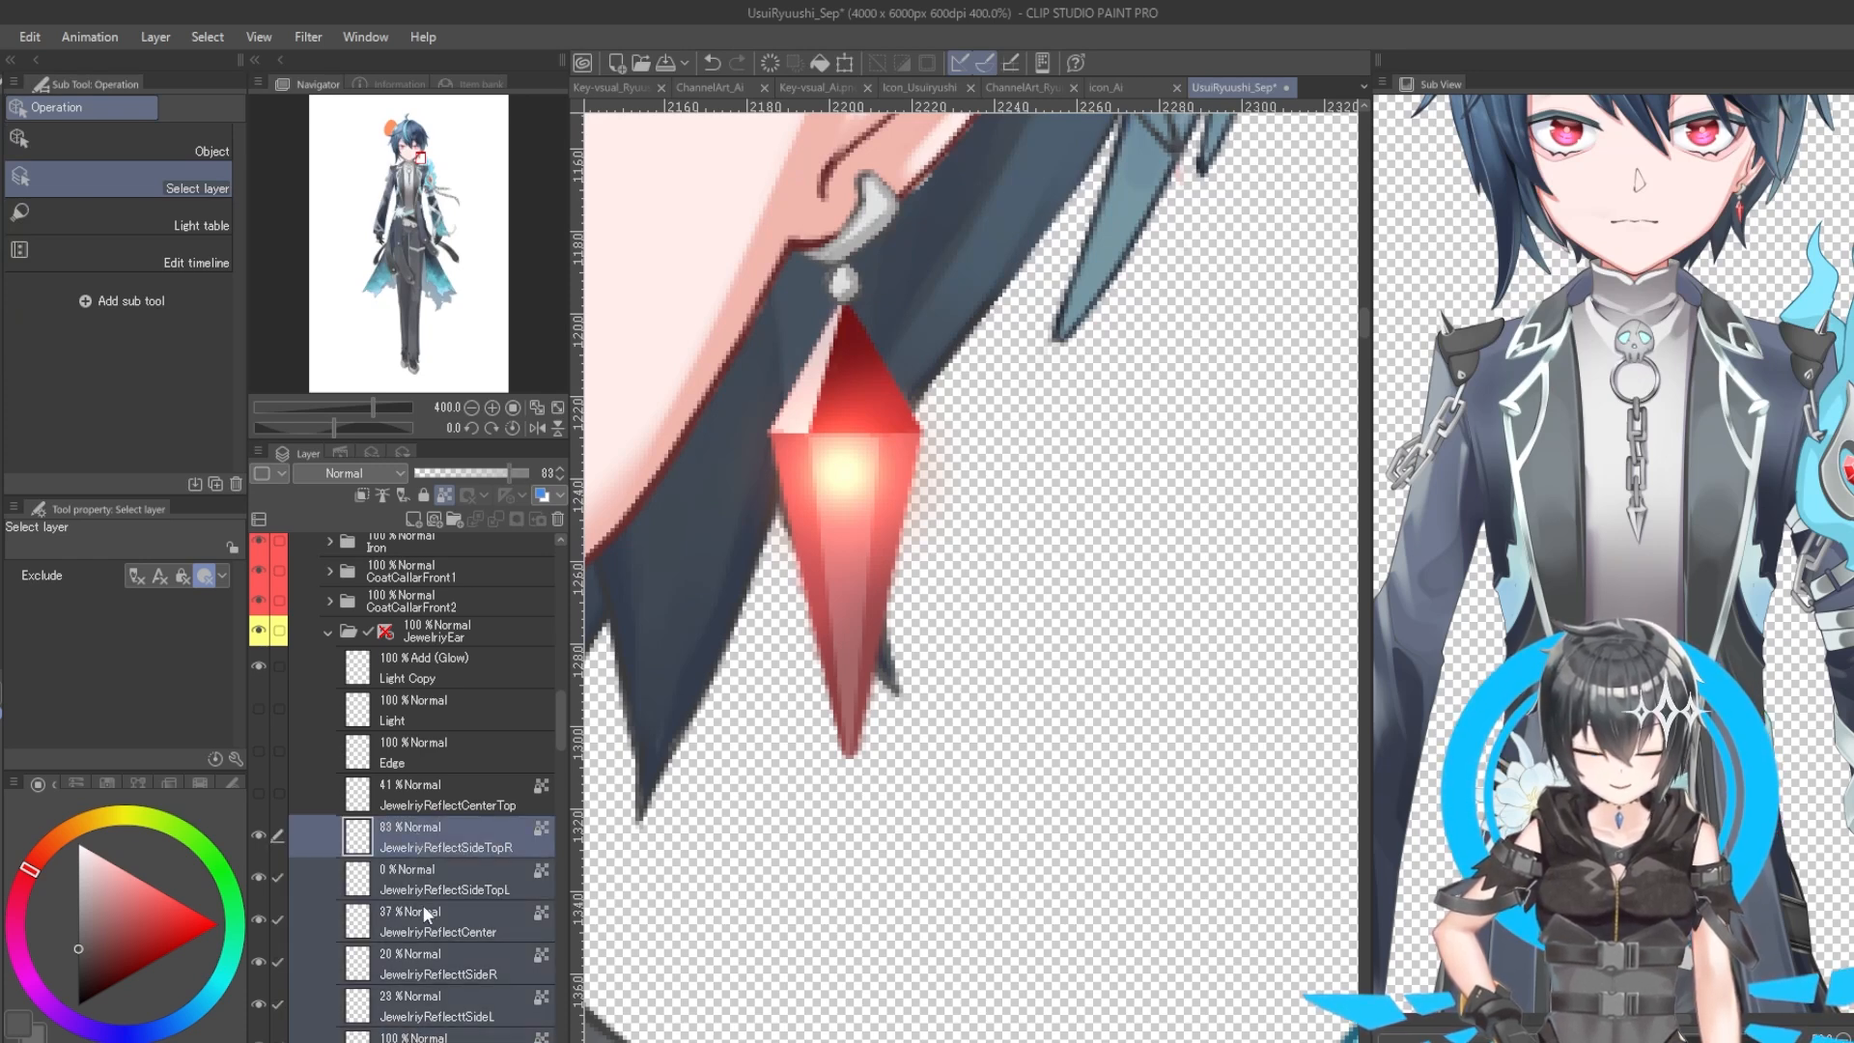
{"action": "left_click_drag", "start_coordinate": [544, 470], "coordinate": [554, 469]}
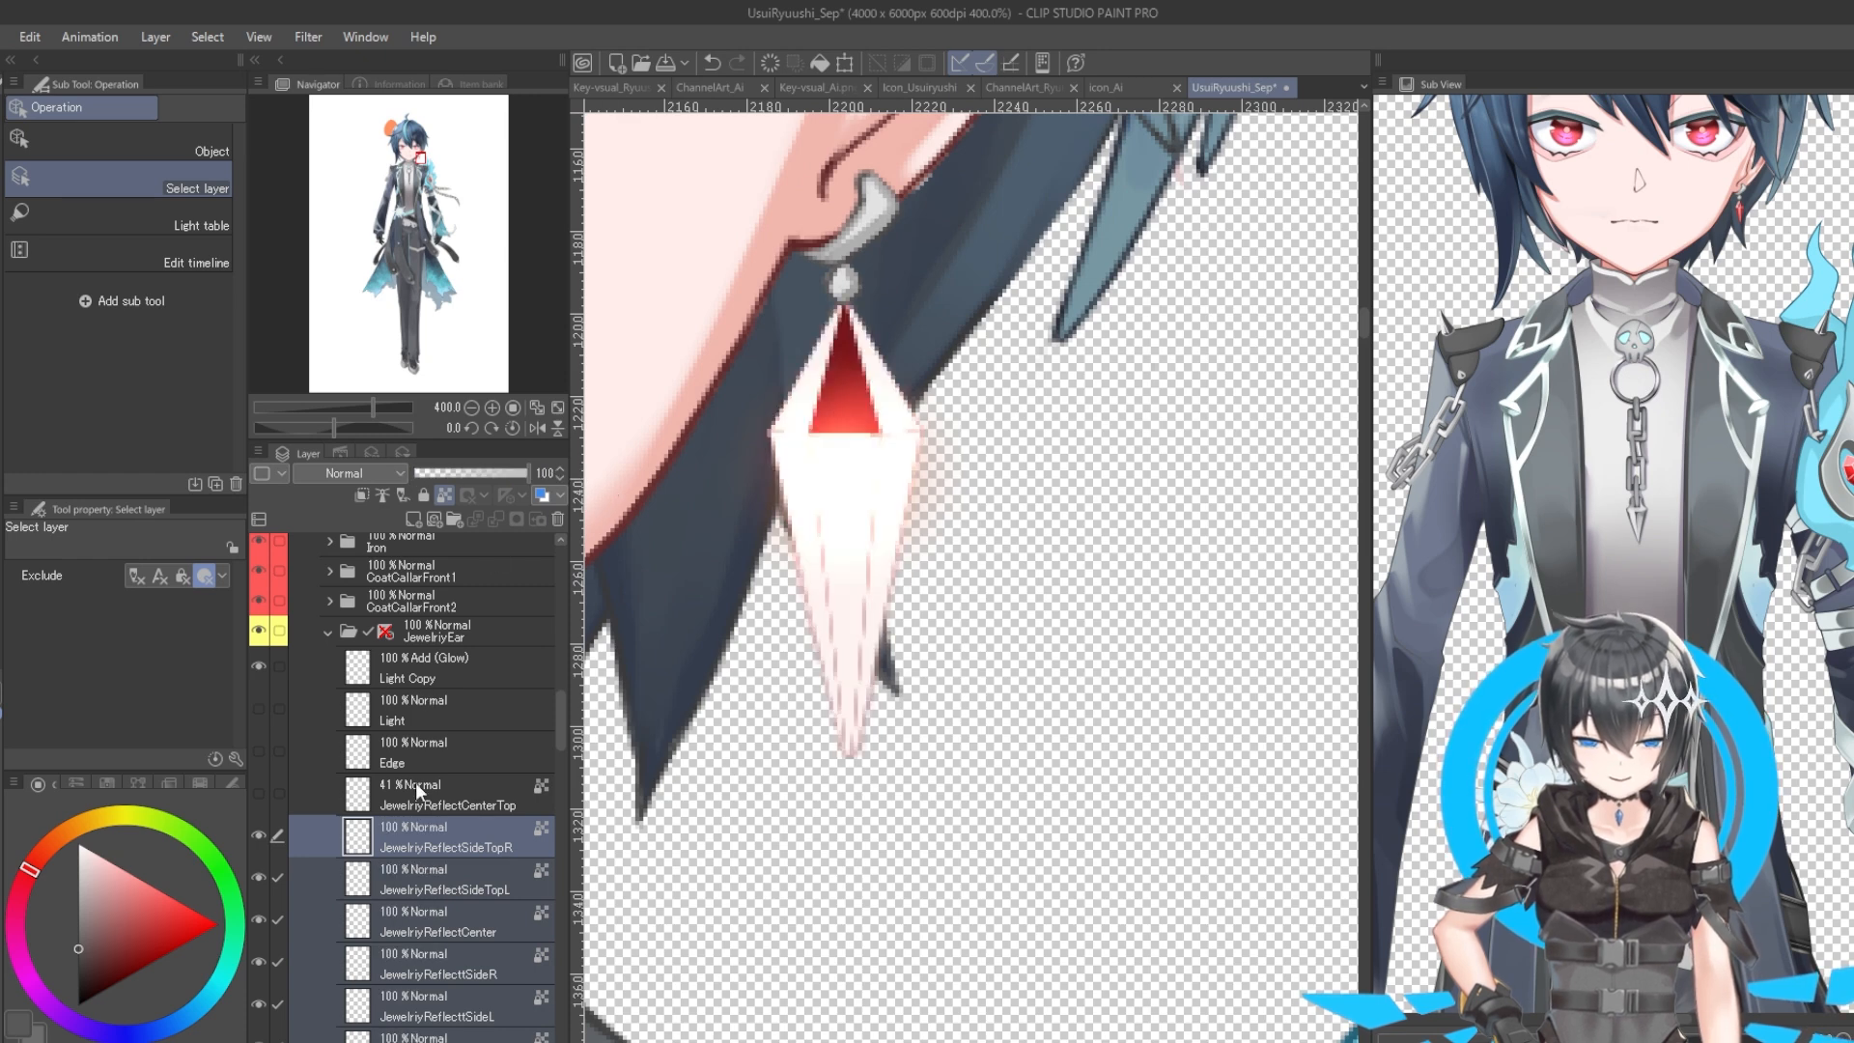
{"action": "left_click", "coordinate": [407, 805]}
{"action": "left_click", "coordinate": [261, 794]}
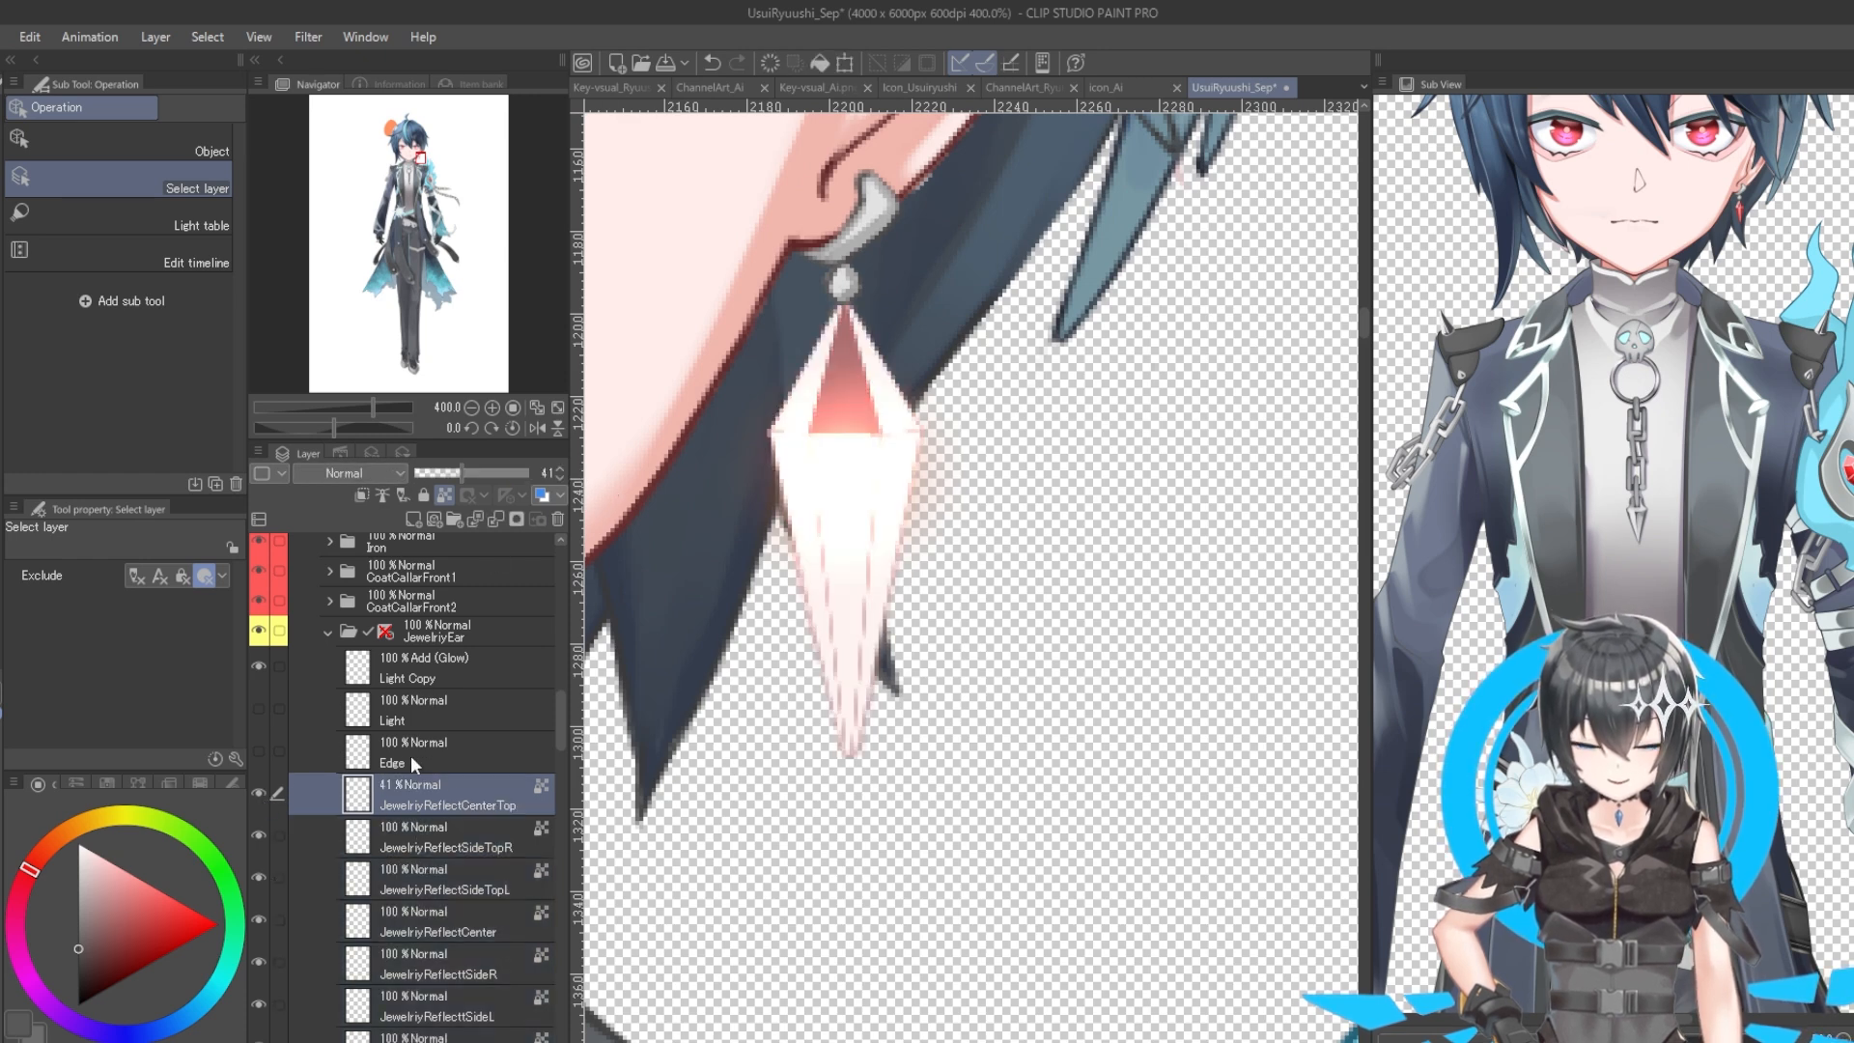
Step: Select all six JewelriyReflect layers, try their opacity at 0% and 100%, and set it to 65%
{"action": "scroll", "coordinate": [422, 772], "scroll_direction": "down", "scroll_amount": 1}
{"action": "left_click", "coordinate": [419, 956]}
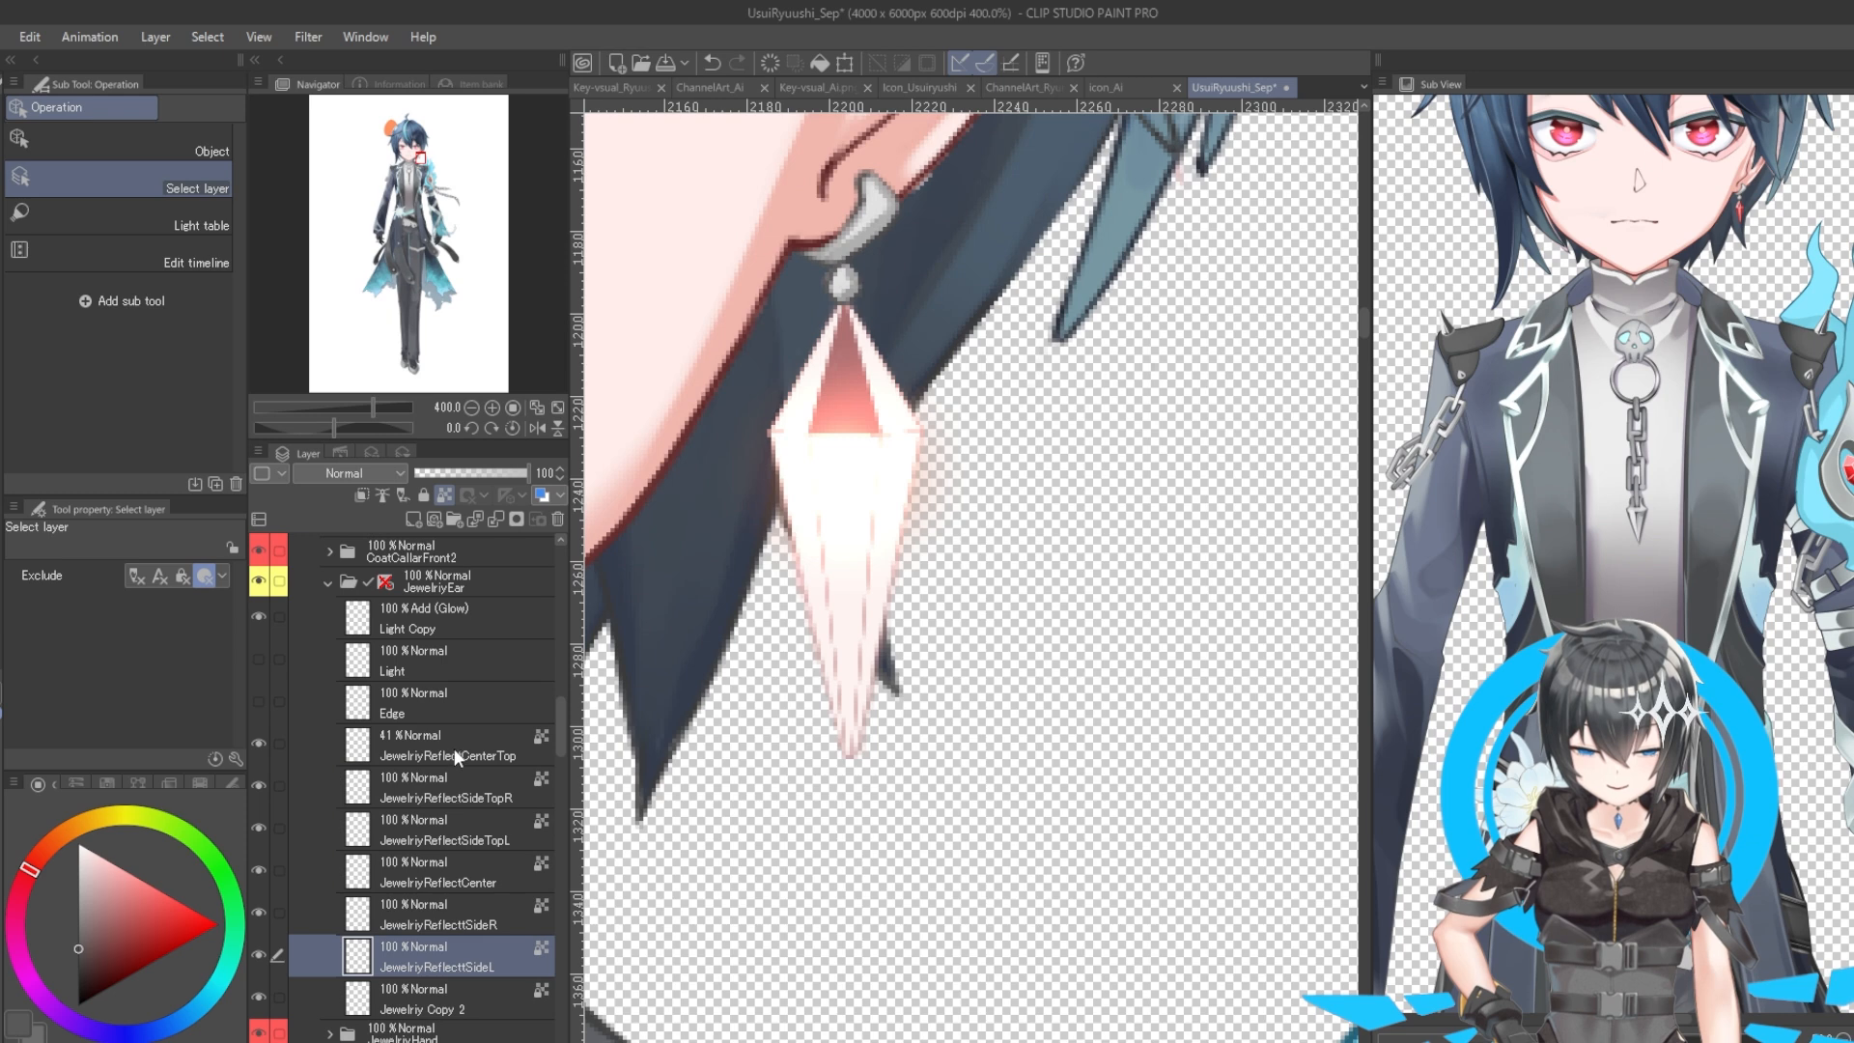
{"action": "left_click", "coordinate": [454, 749], "text": "shift"}
{"action": "left_click_drag", "start_coordinate": [521, 473], "coordinate": [363, 469]}
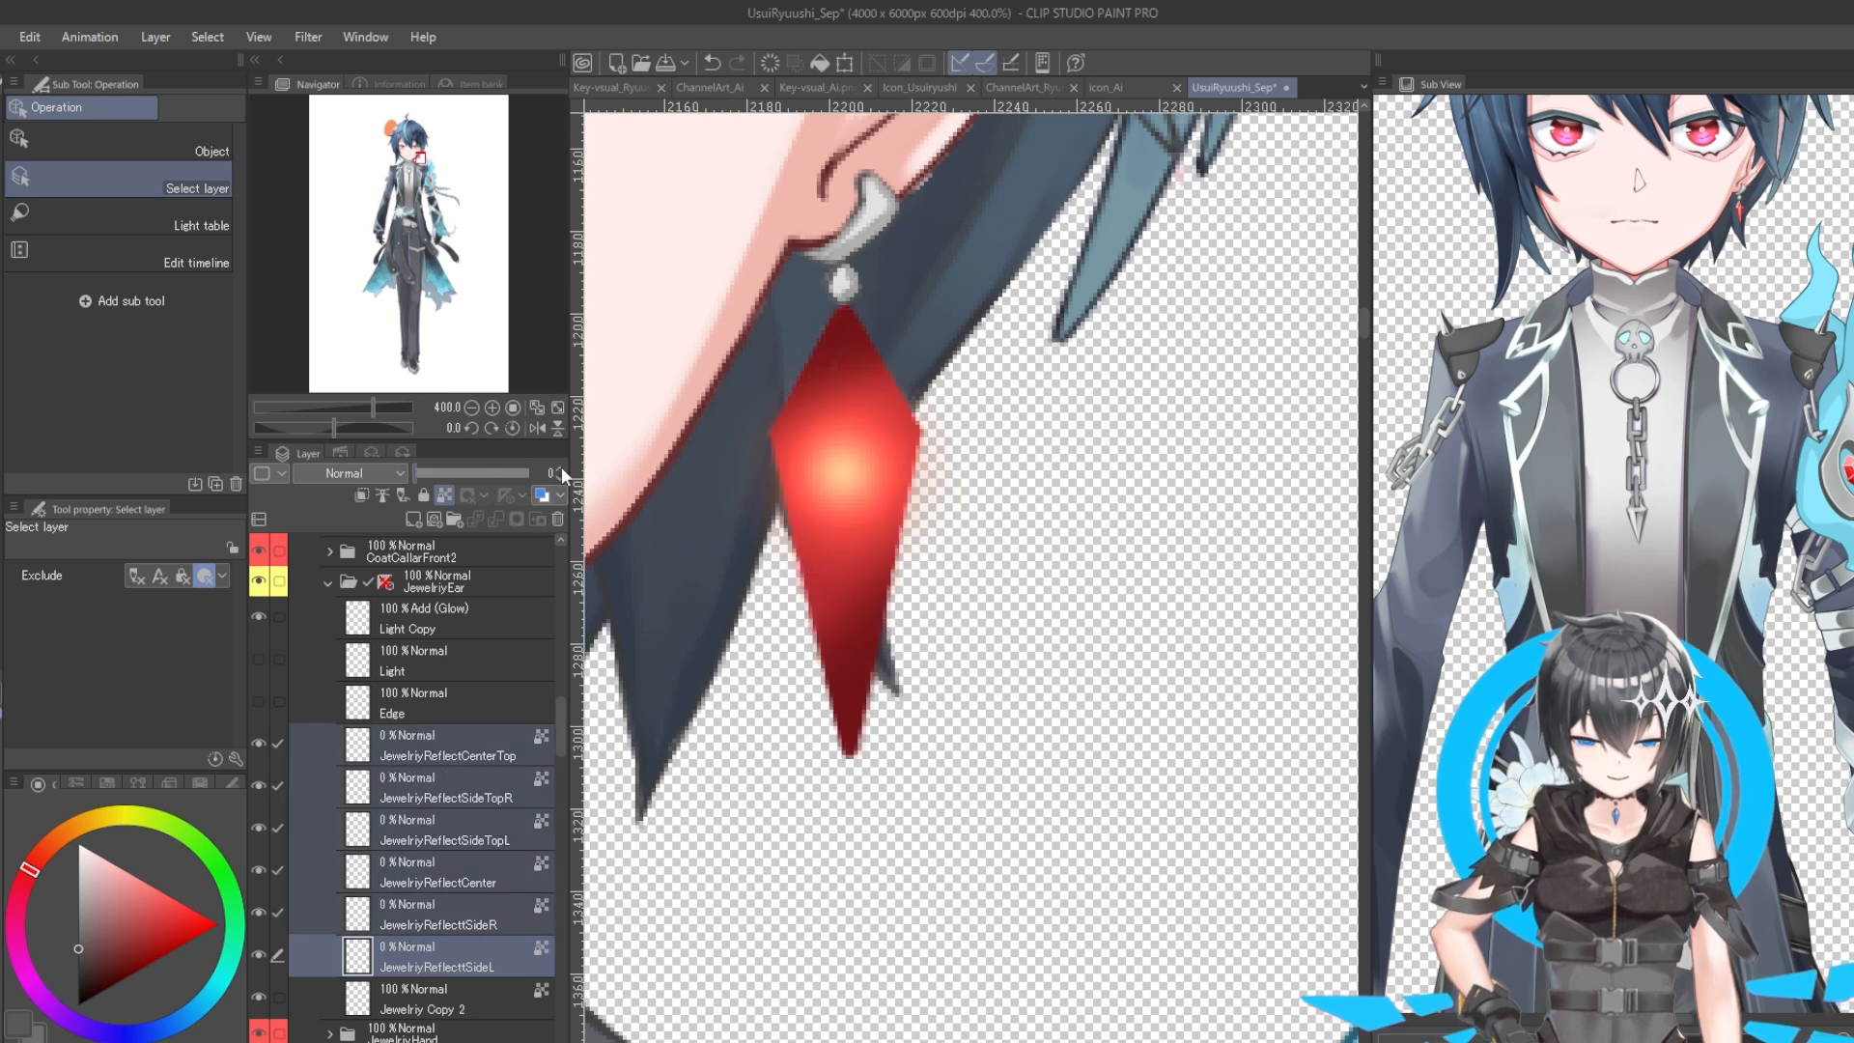
{"action": "left_click_drag", "start_coordinate": [563, 473], "coordinate": [343, 473]}
{"action": "mouse_move", "coordinate": [610, 478]}
{"action": "left_mouse_down"}
{"action": "mouse_move", "coordinate": [656, 471]}
{"action": "mouse_move", "coordinate": [390, 463]}
{"action": "mouse_move", "coordinate": [627, 468]}
{"action": "left_mouse_up"}
{"action": "left_click_drag", "start_coordinate": [846, 430], "coordinate": [732, 405]}
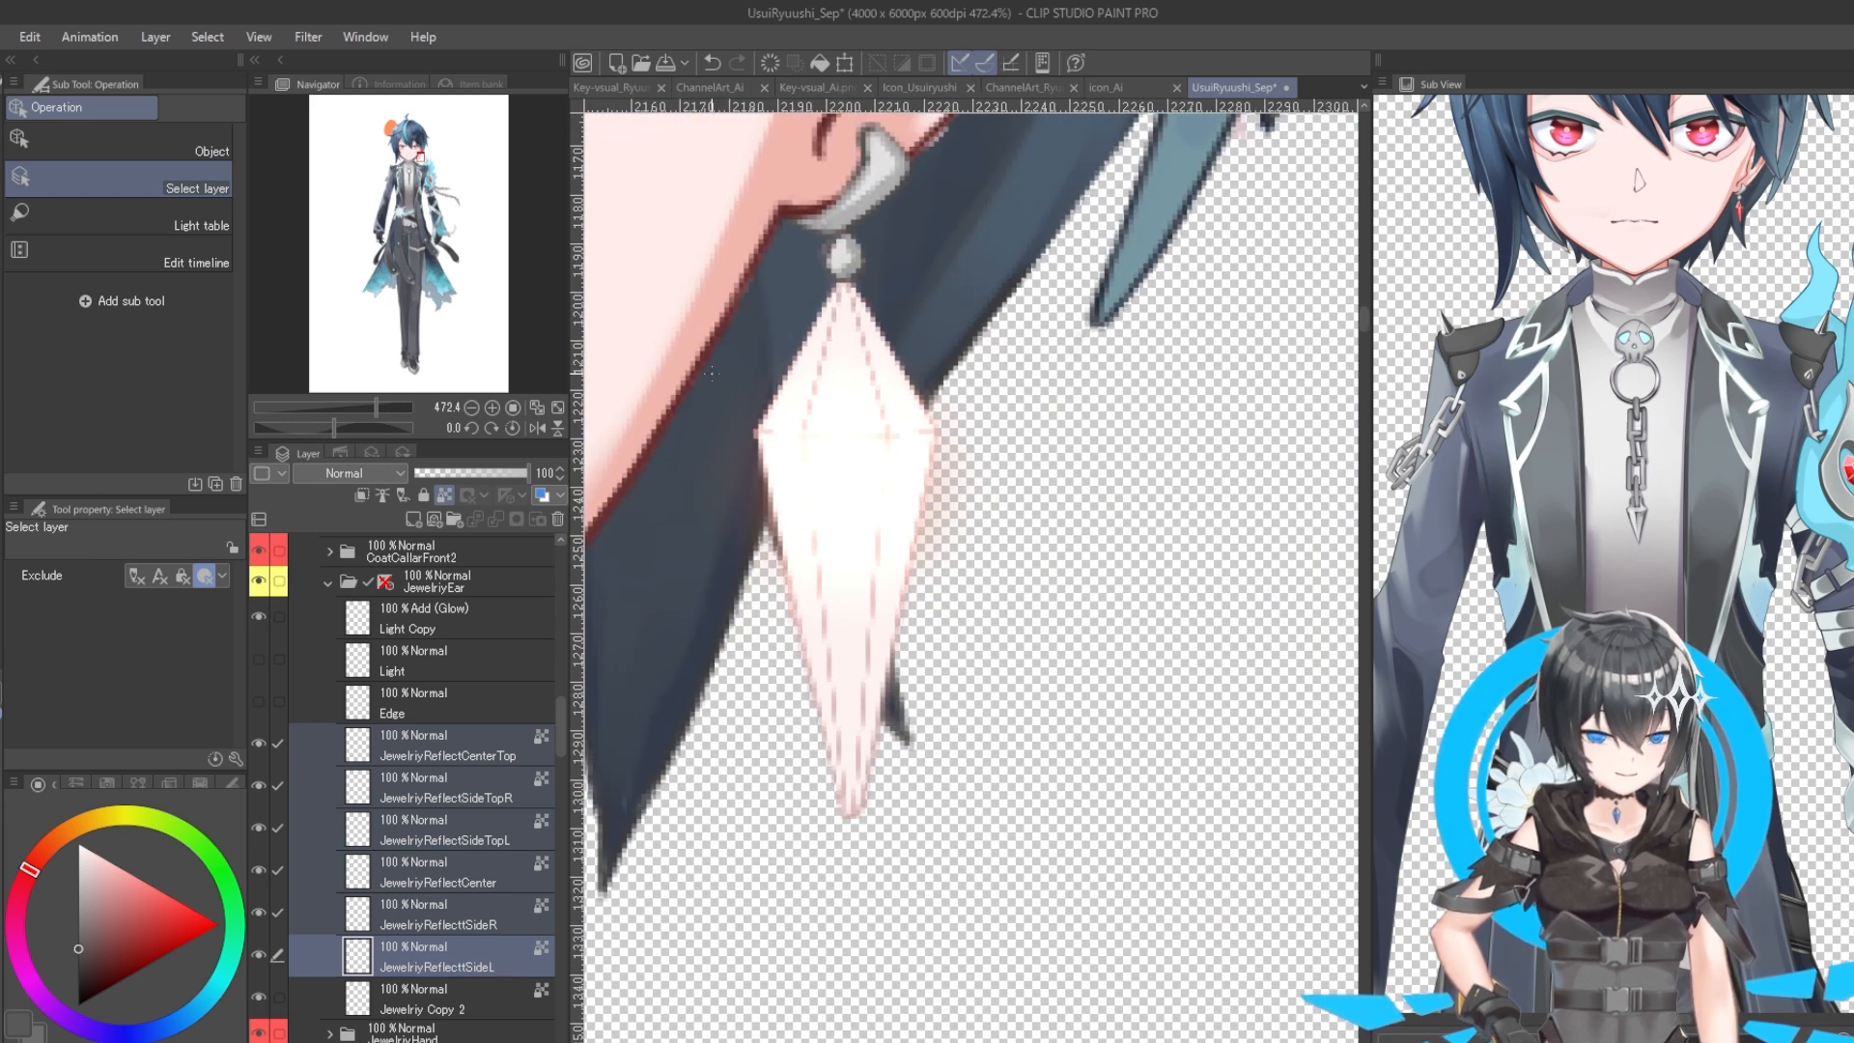
{"action": "left_click", "coordinate": [522, 471]}
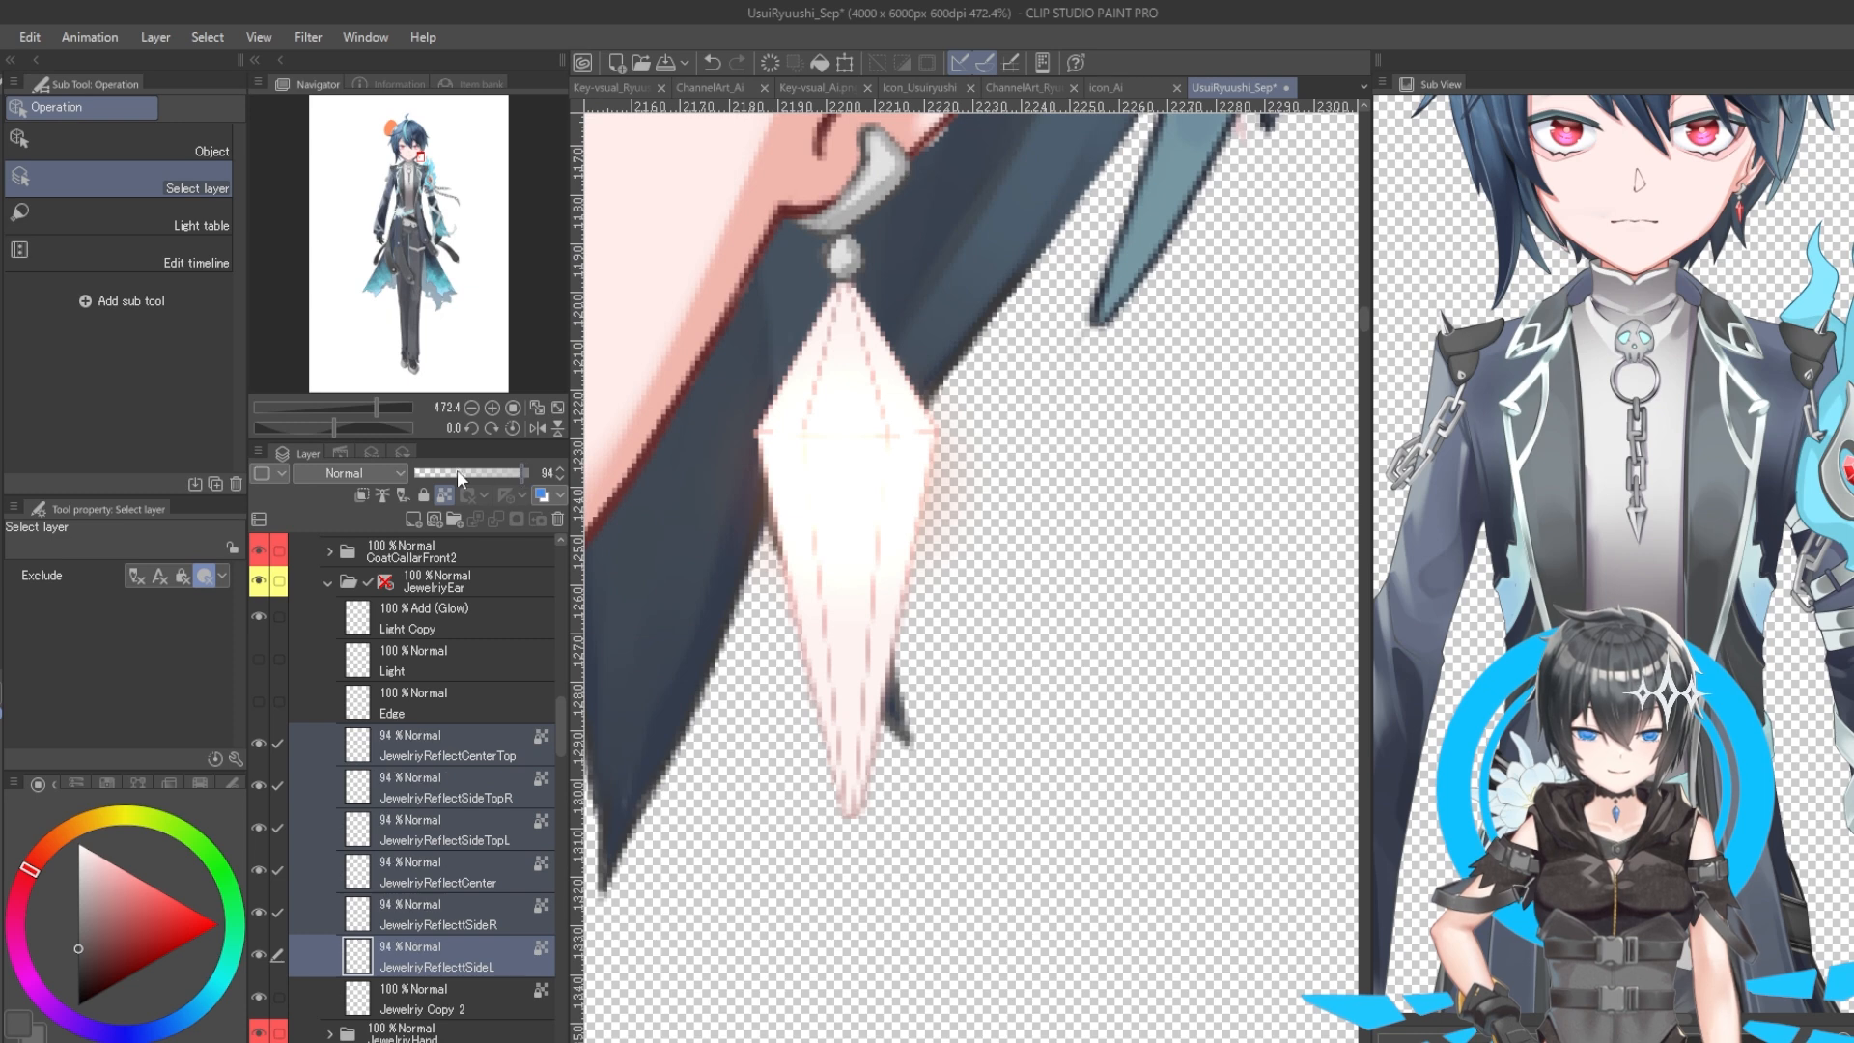
{"action": "mouse_move", "coordinate": [484, 469]}
{"action": "left_mouse_down"}
{"action": "mouse_move", "coordinate": [510, 469]}
{"action": "mouse_move", "coordinate": [489, 469]}
{"action": "left_mouse_up"}
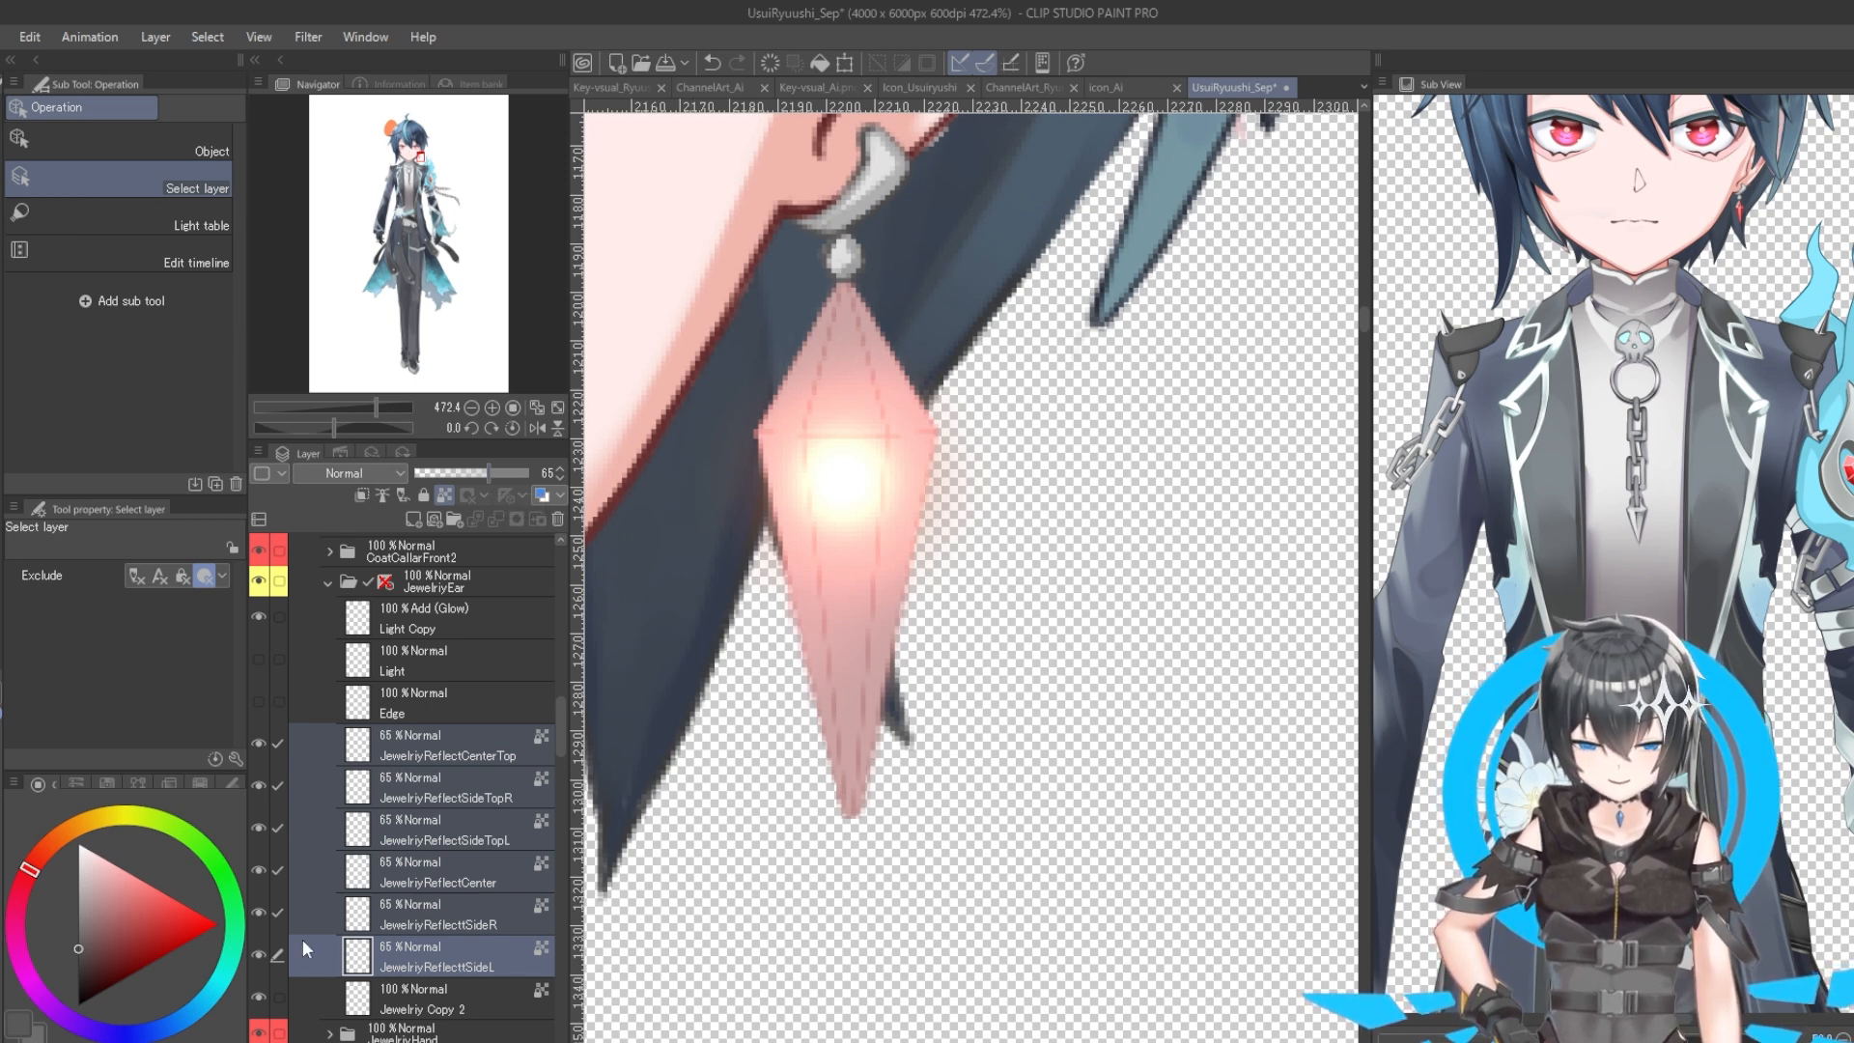
Step: Hide the six JewelriyReflect layers one by one and check the gem base layer, Jewelriy Copy 2
{"action": "left_click", "coordinate": [263, 989]}
{"action": "left_click", "coordinate": [263, 989]}
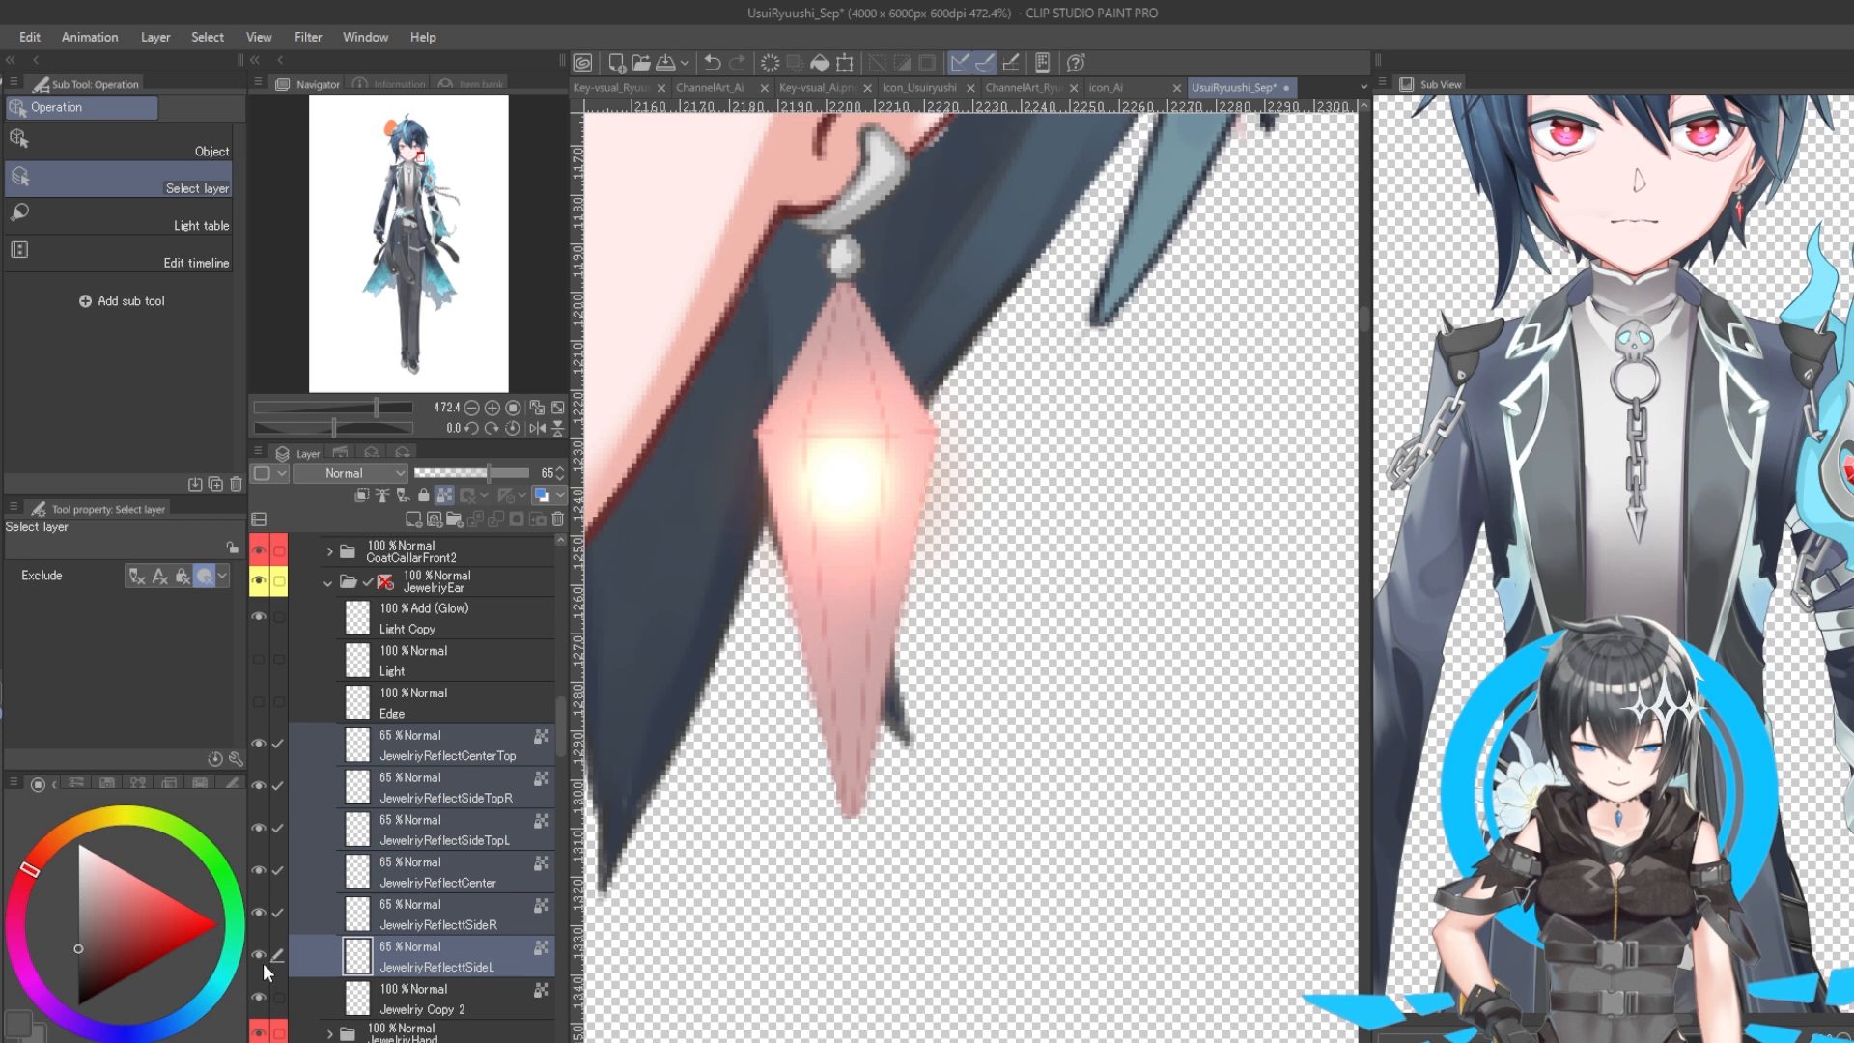
{"action": "left_click", "coordinate": [261, 955]}
{"action": "left_click", "coordinate": [261, 912]}
{"action": "left_click", "coordinate": [257, 870]}
{"action": "left_click", "coordinate": [257, 828]}
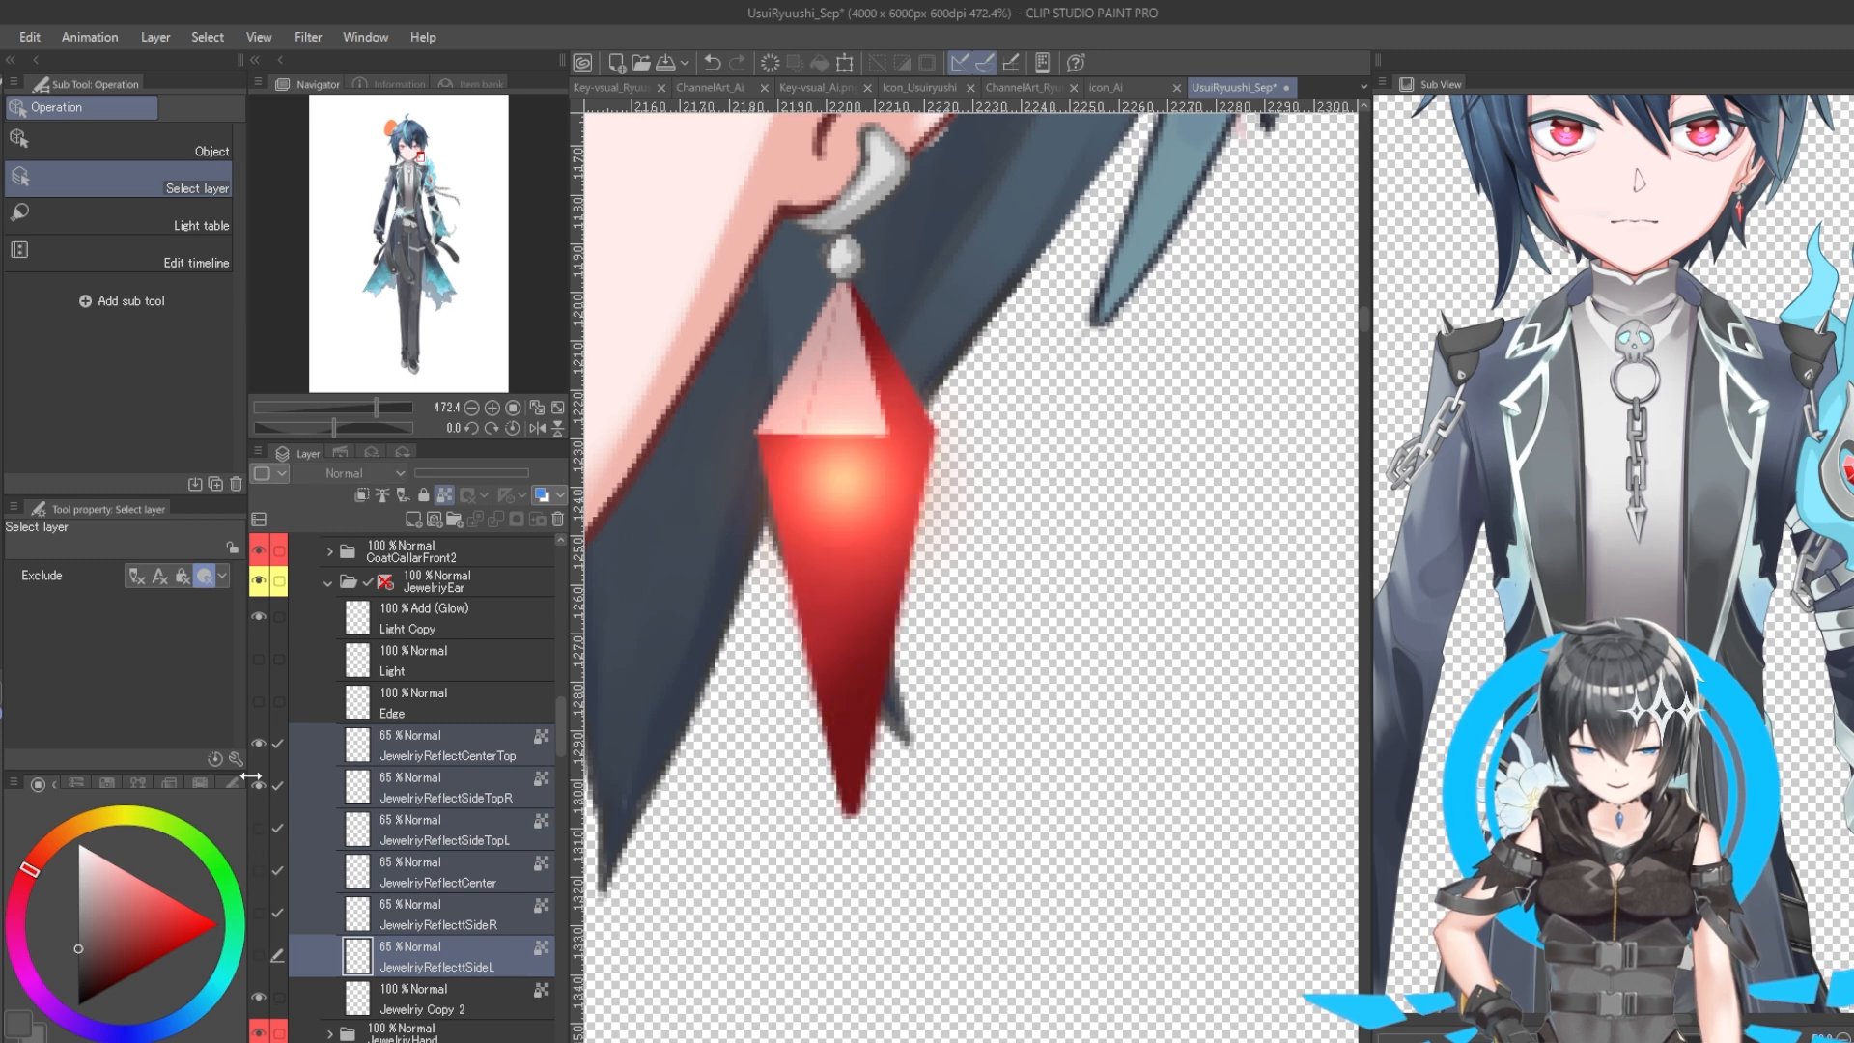
{"action": "left_click", "coordinate": [258, 747]}
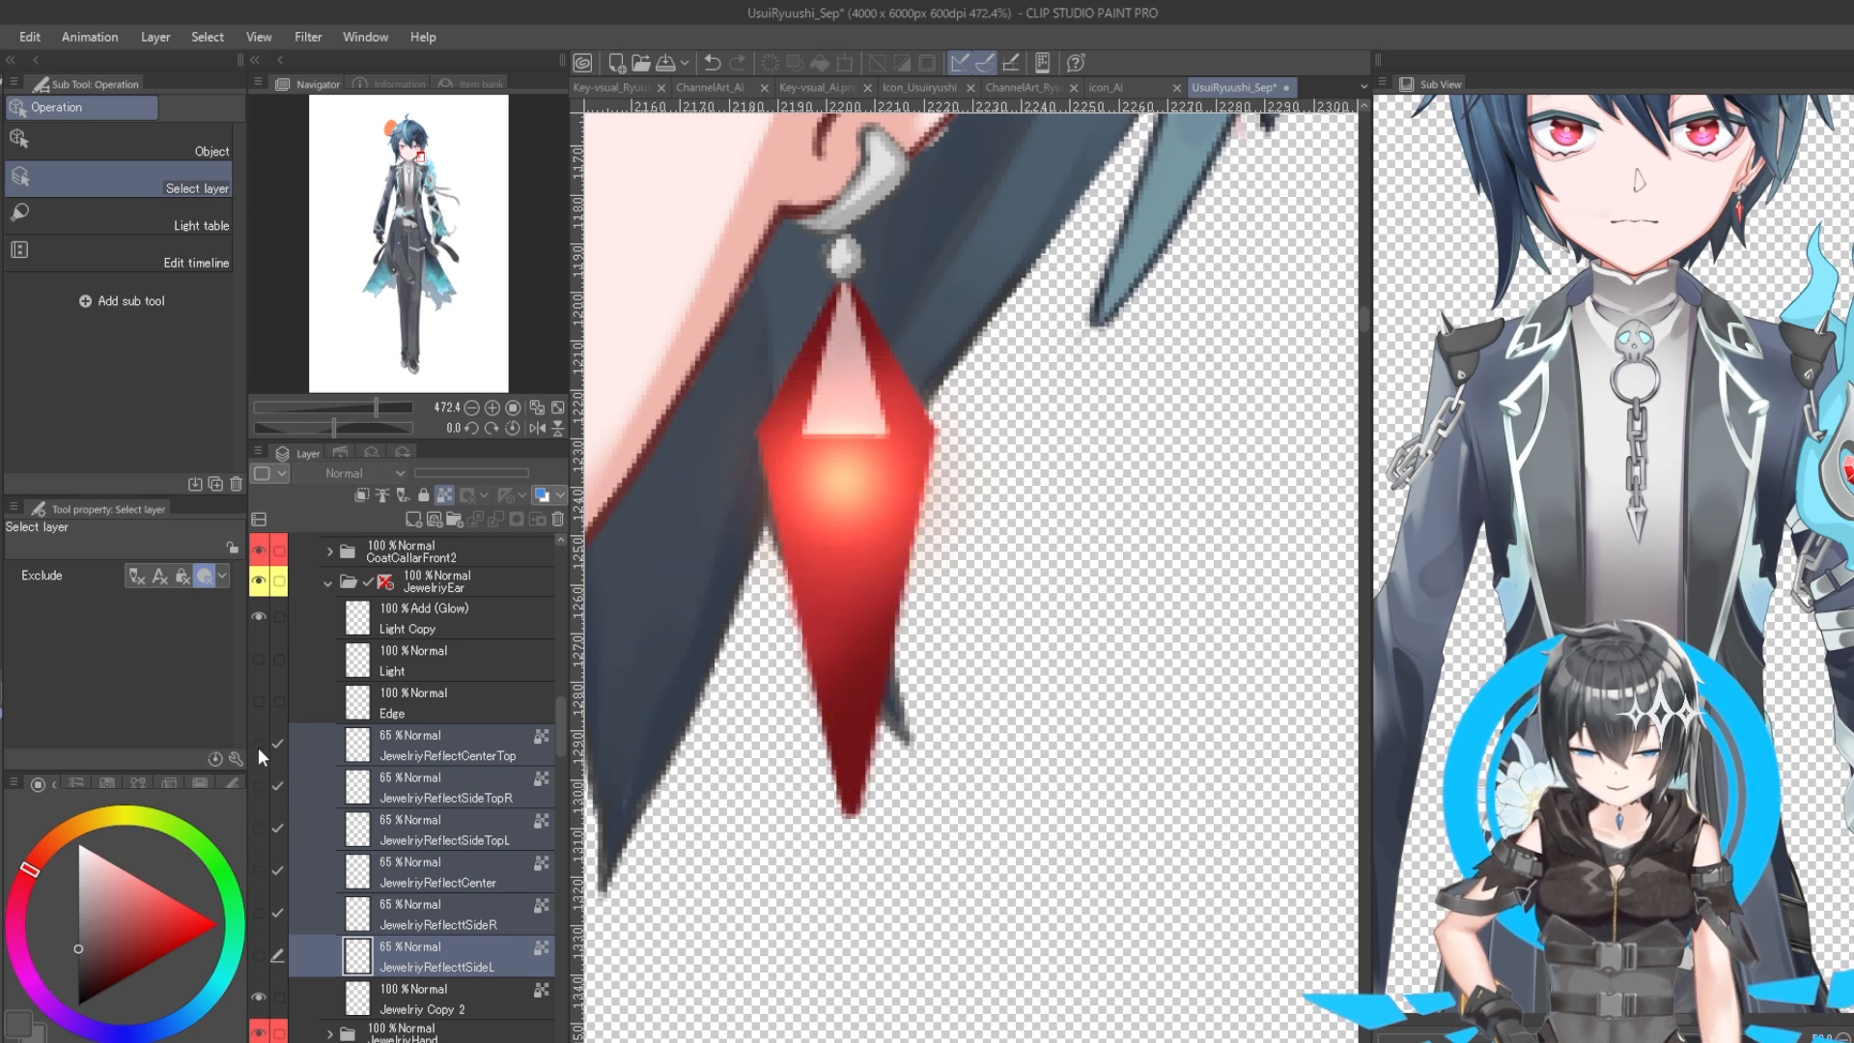
{"action": "left_click", "coordinate": [262, 994]}
{"action": "left_click", "coordinate": [262, 994]}
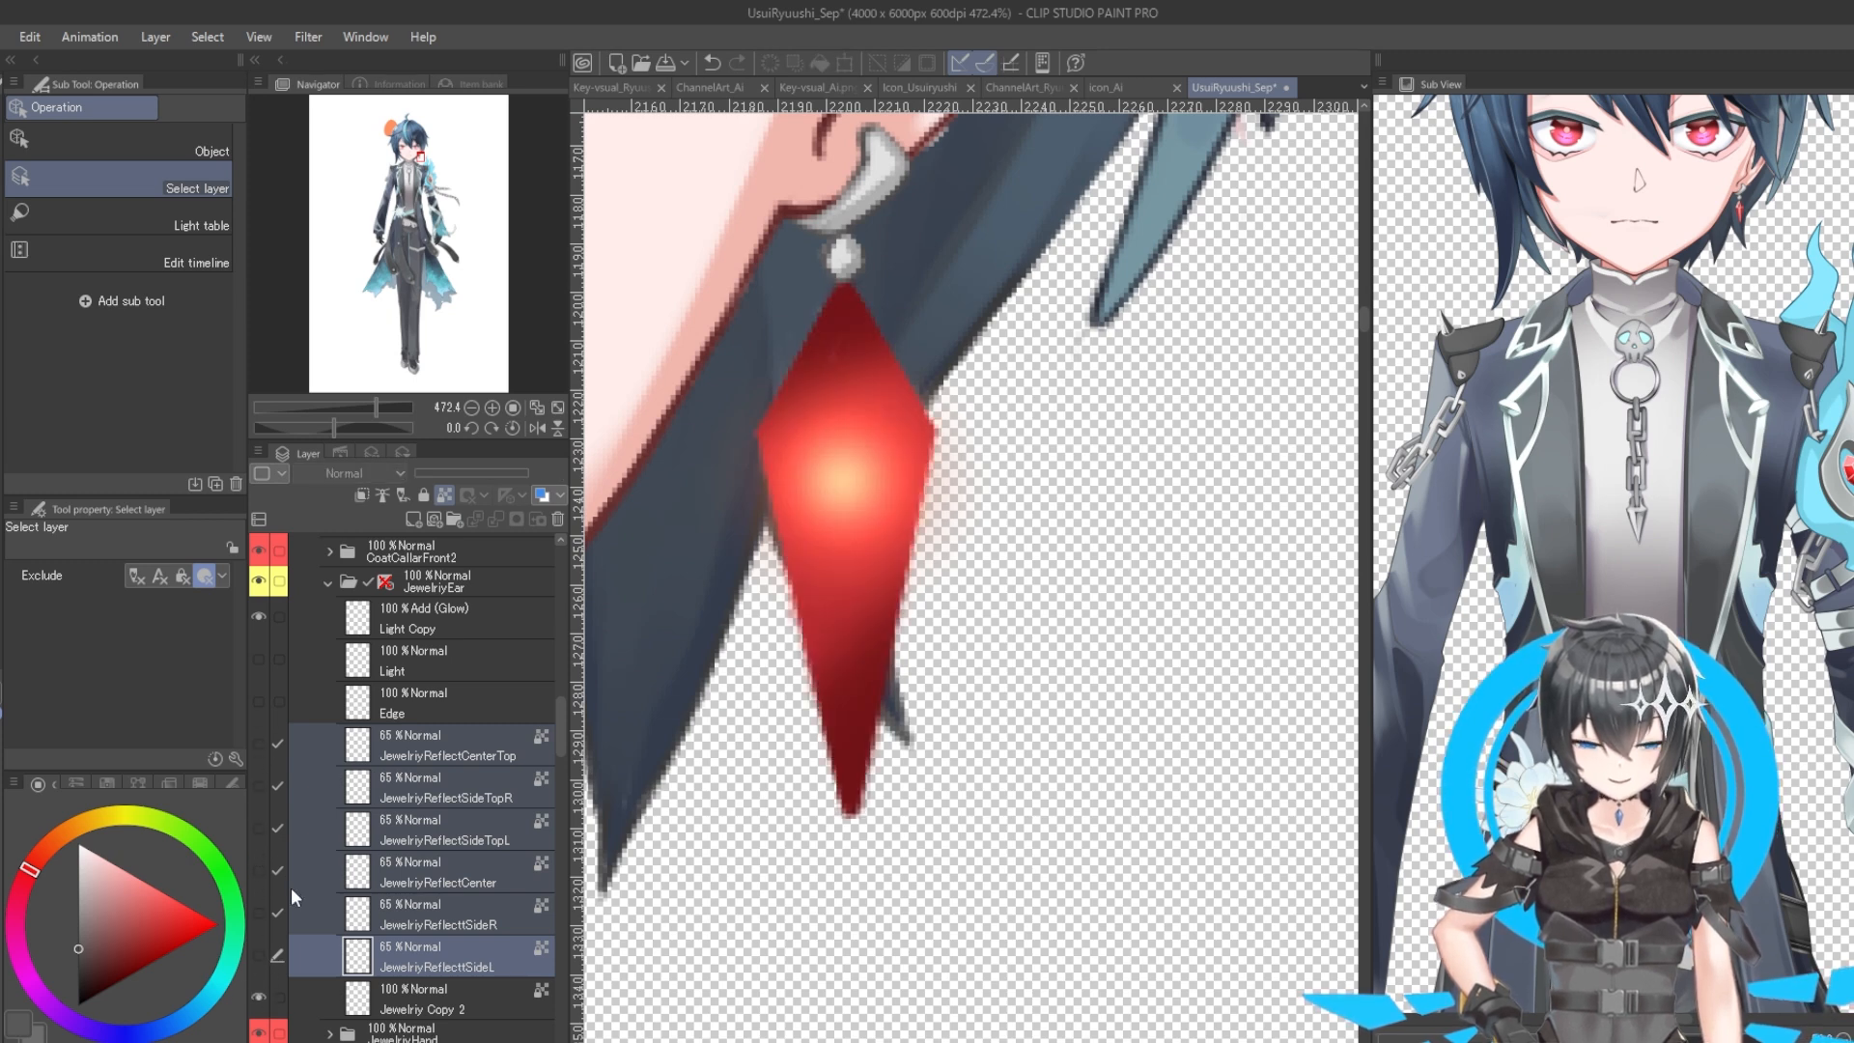
Step: Show the Edge and Light layers and compare the gem with and without the Light and Light Copy layers
{"action": "left_click", "coordinate": [259, 700]}
{"action": "left_click", "coordinate": [259, 659]}
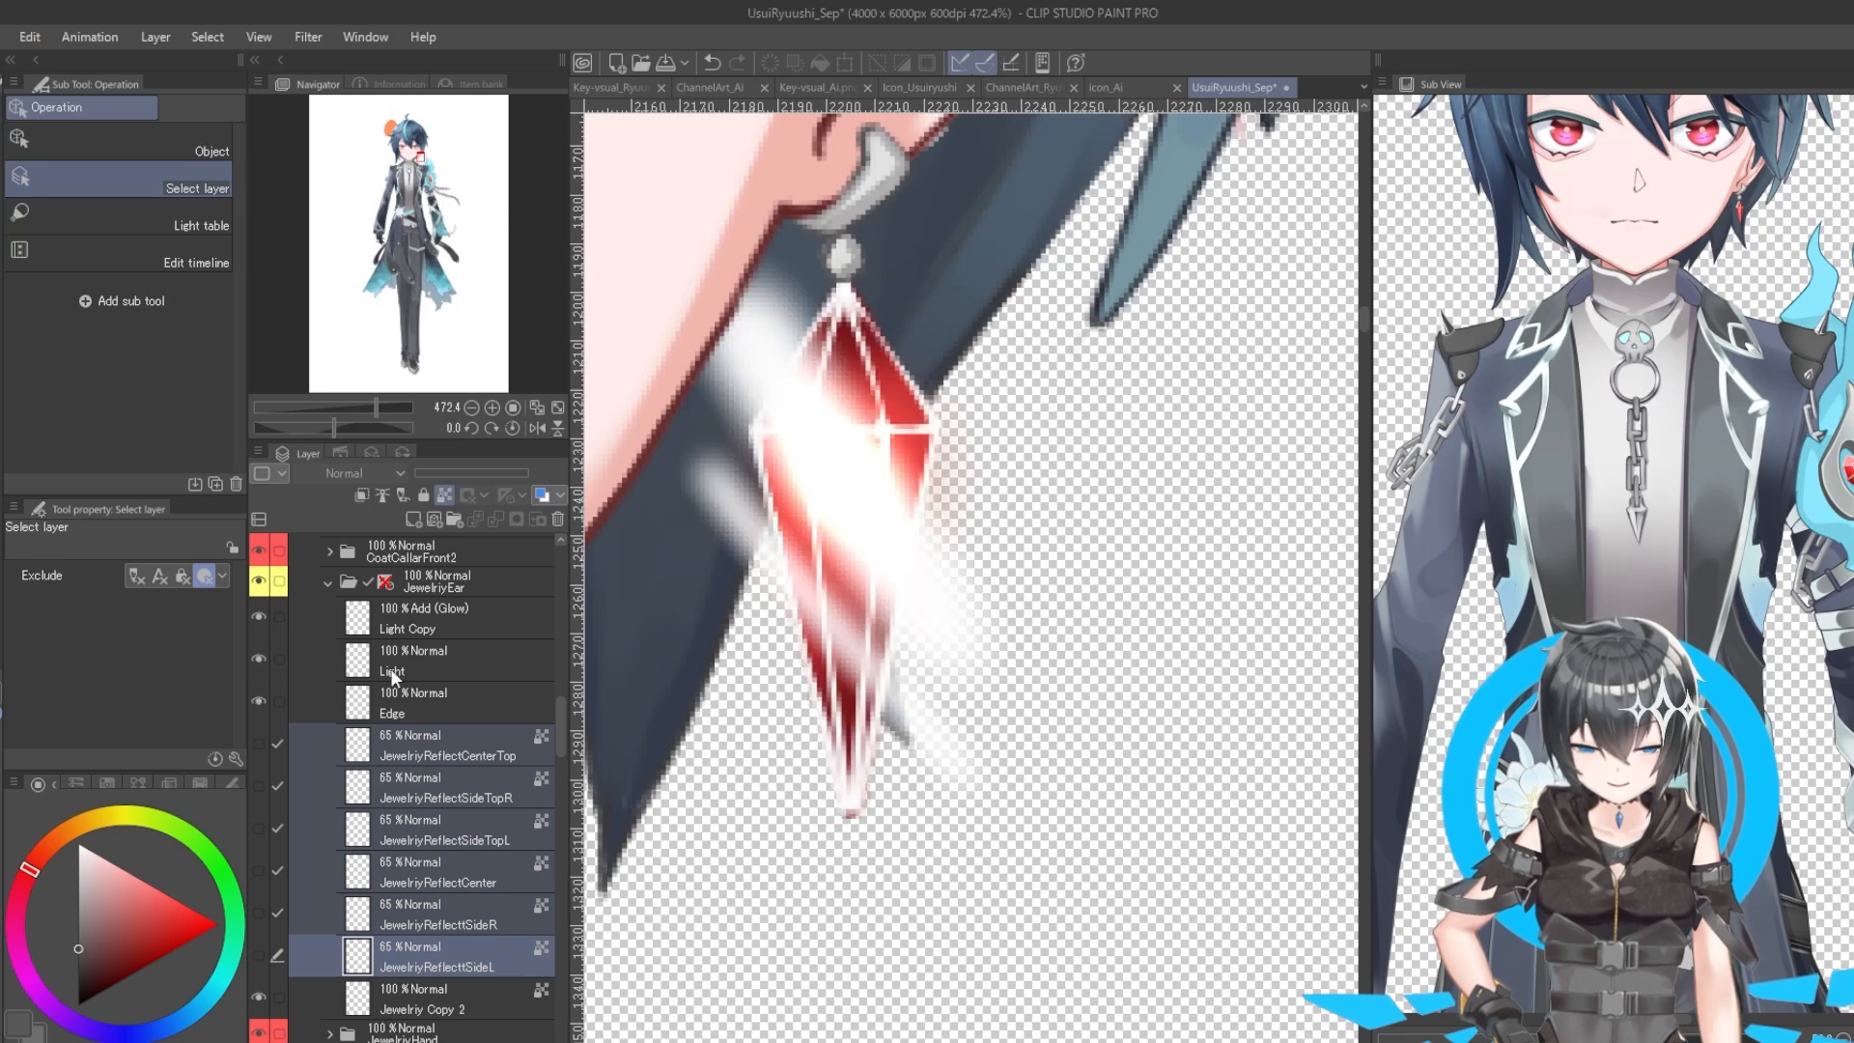
{"action": "left_click", "coordinate": [280, 666]}
{"action": "left_click", "coordinate": [262, 657]}
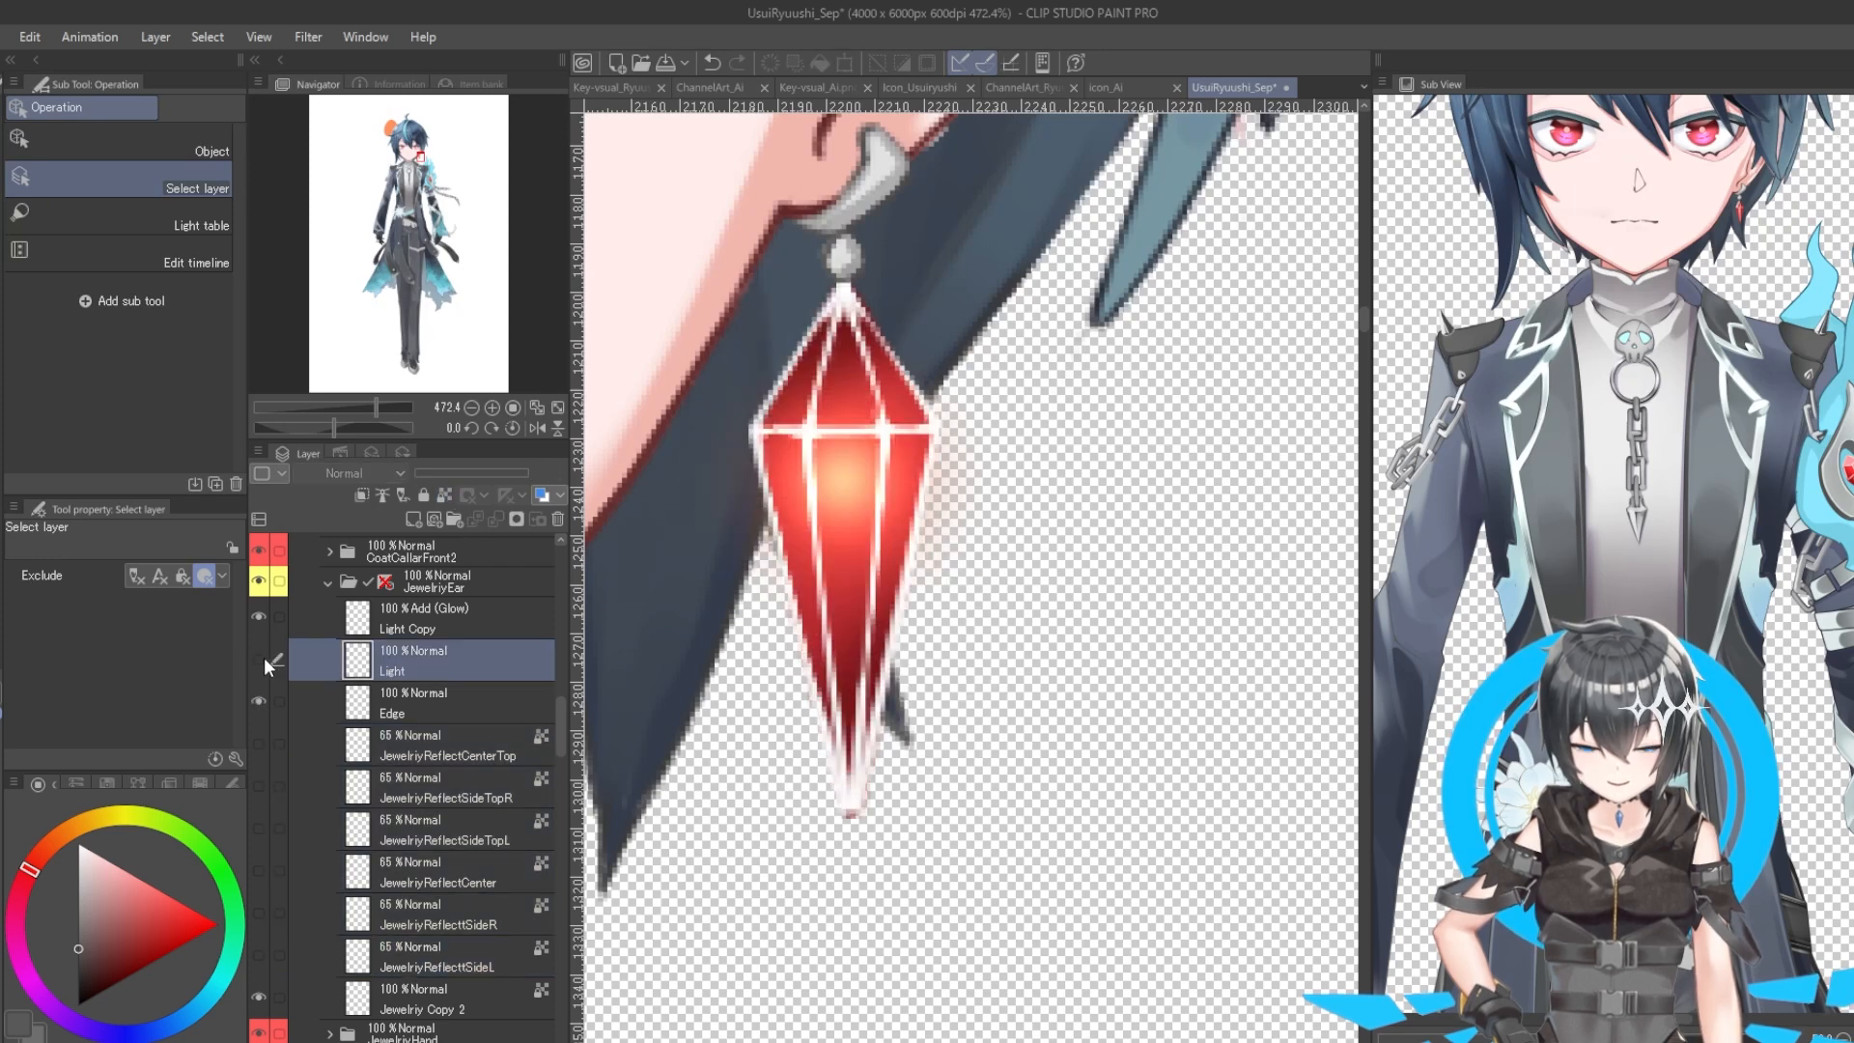
{"action": "left_click", "coordinate": [263, 657]}
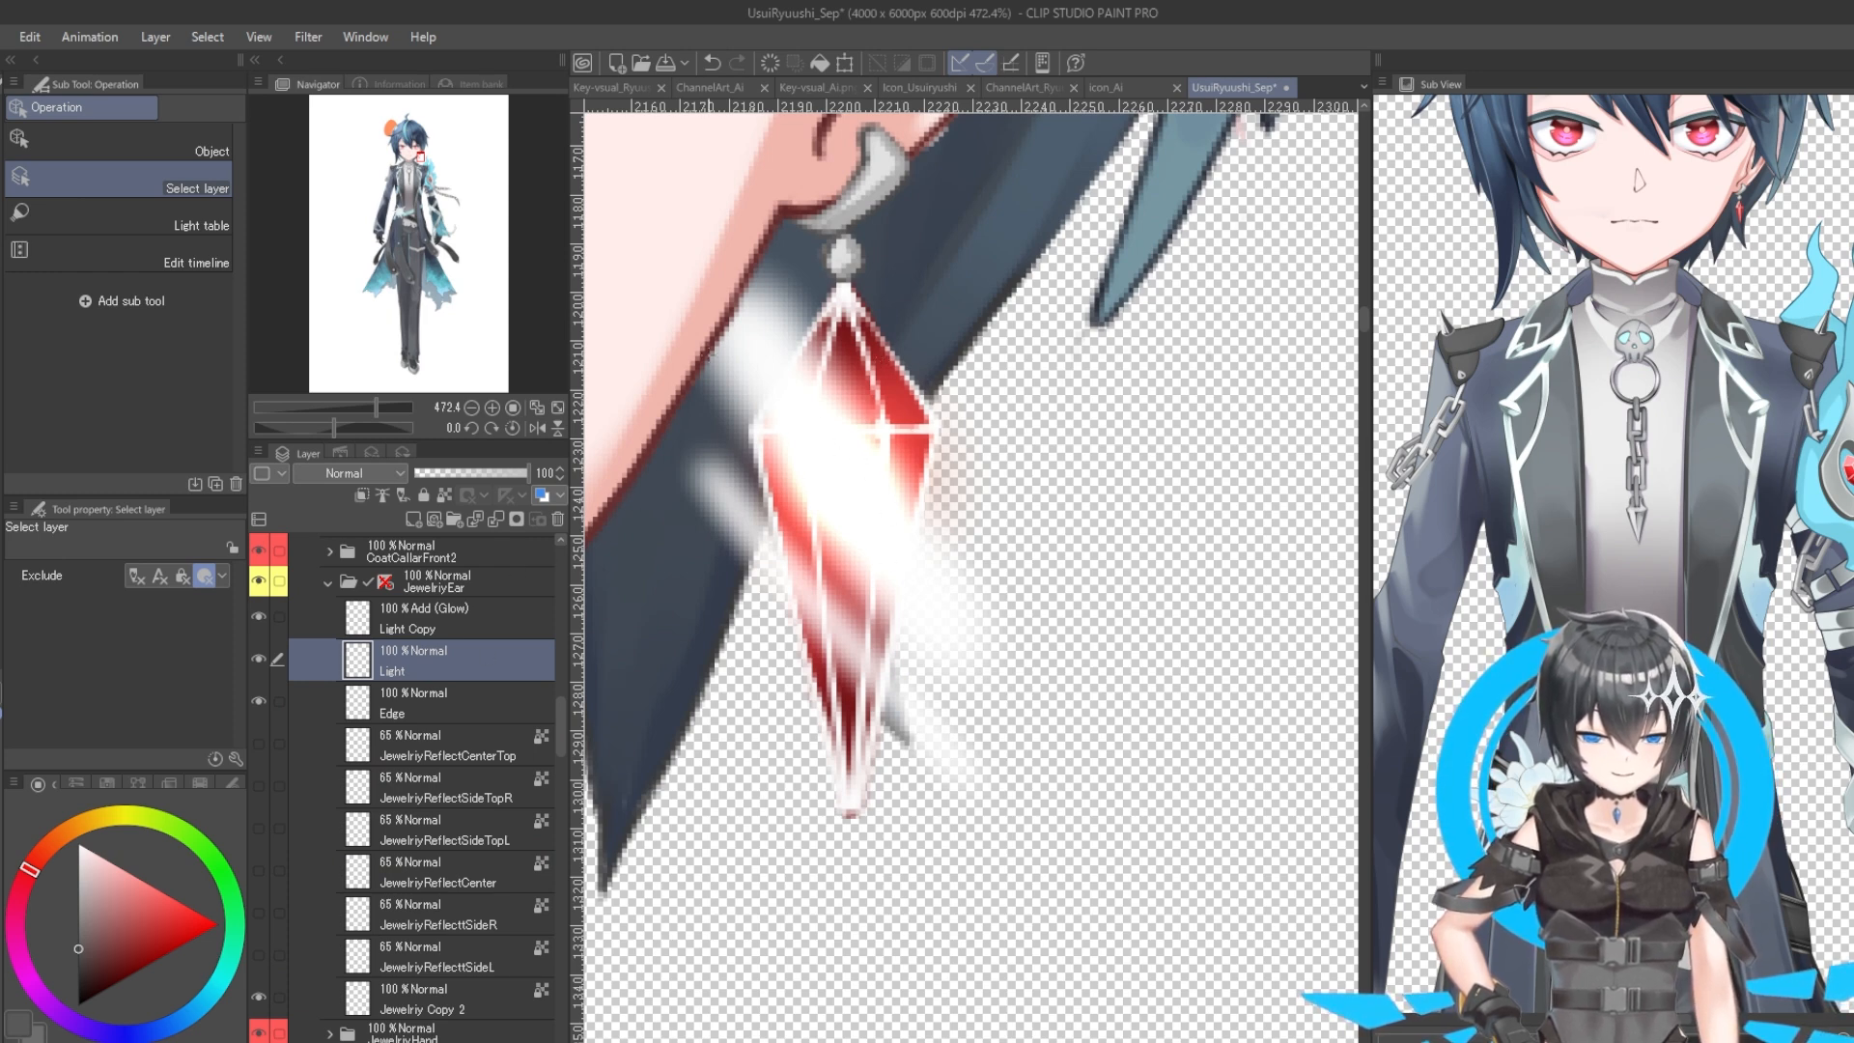
{"action": "left_click", "coordinate": [261, 661]}
{"action": "left_click", "coordinate": [261, 660]}
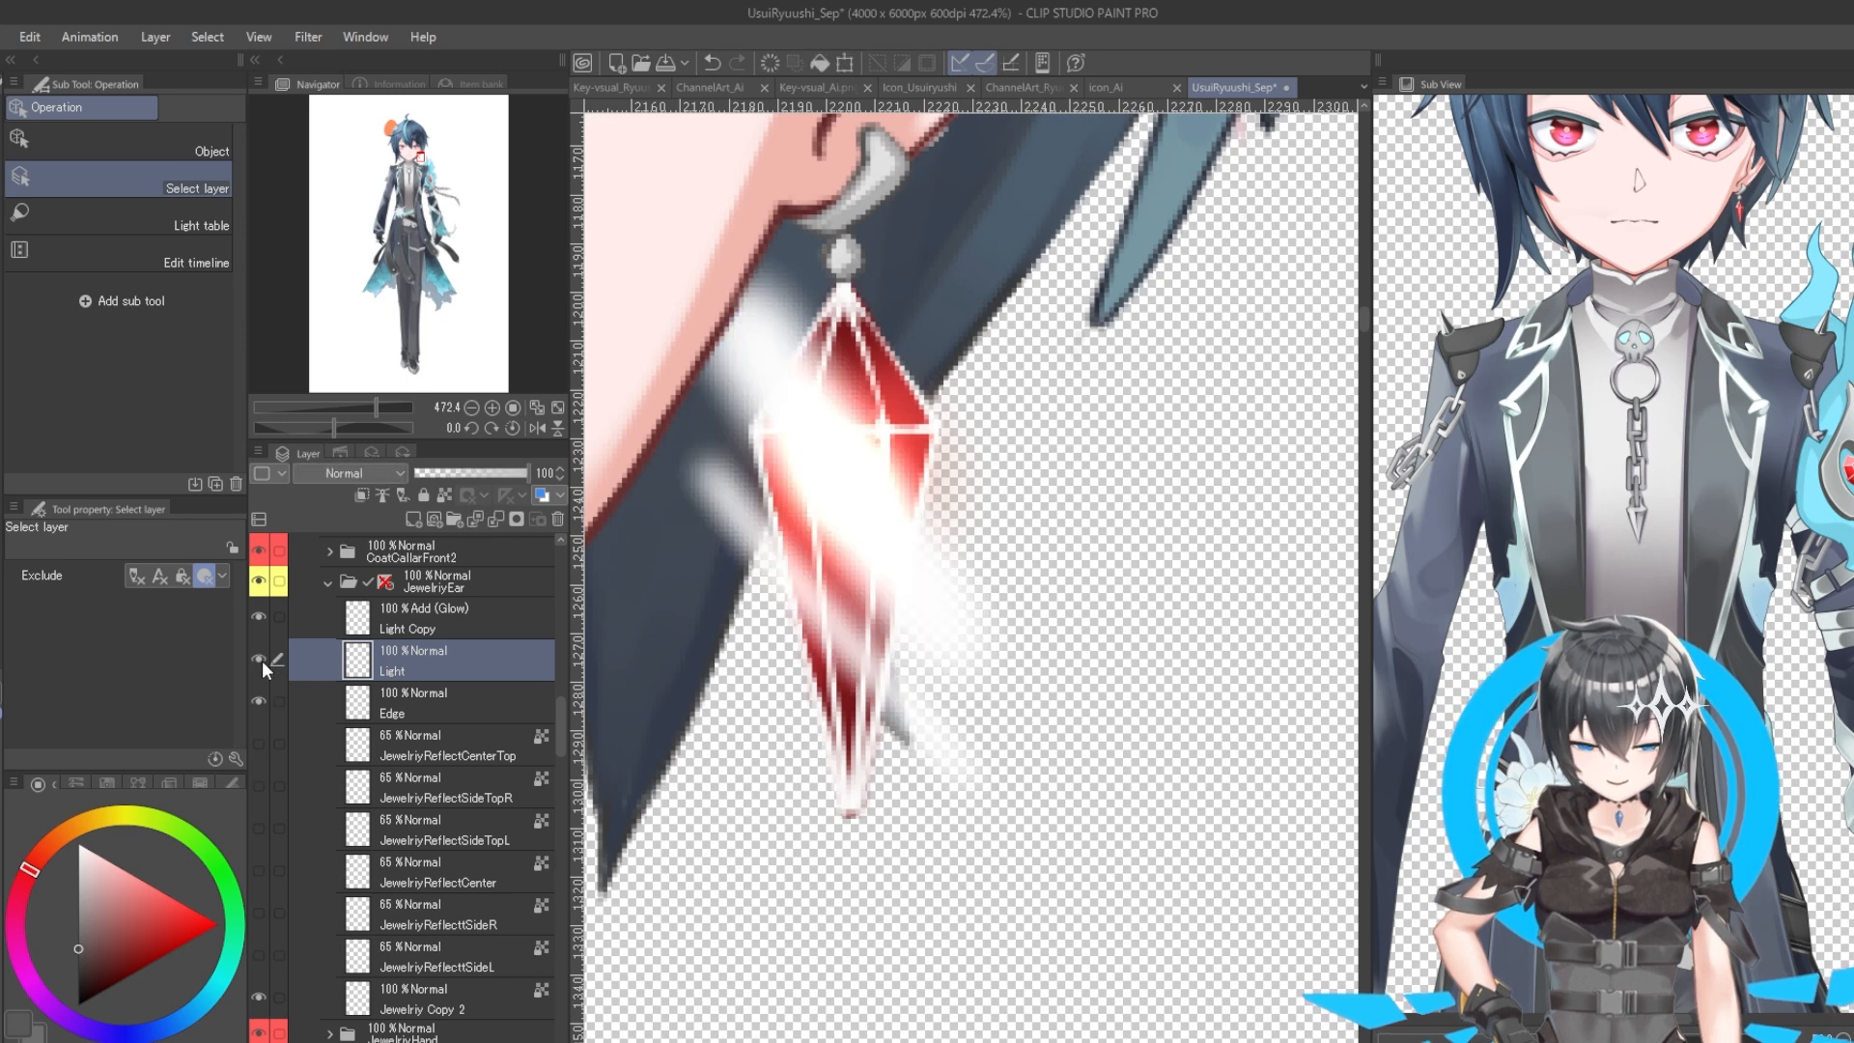
{"action": "left_click", "coordinate": [262, 616]}
{"action": "left_click", "coordinate": [262, 616]}
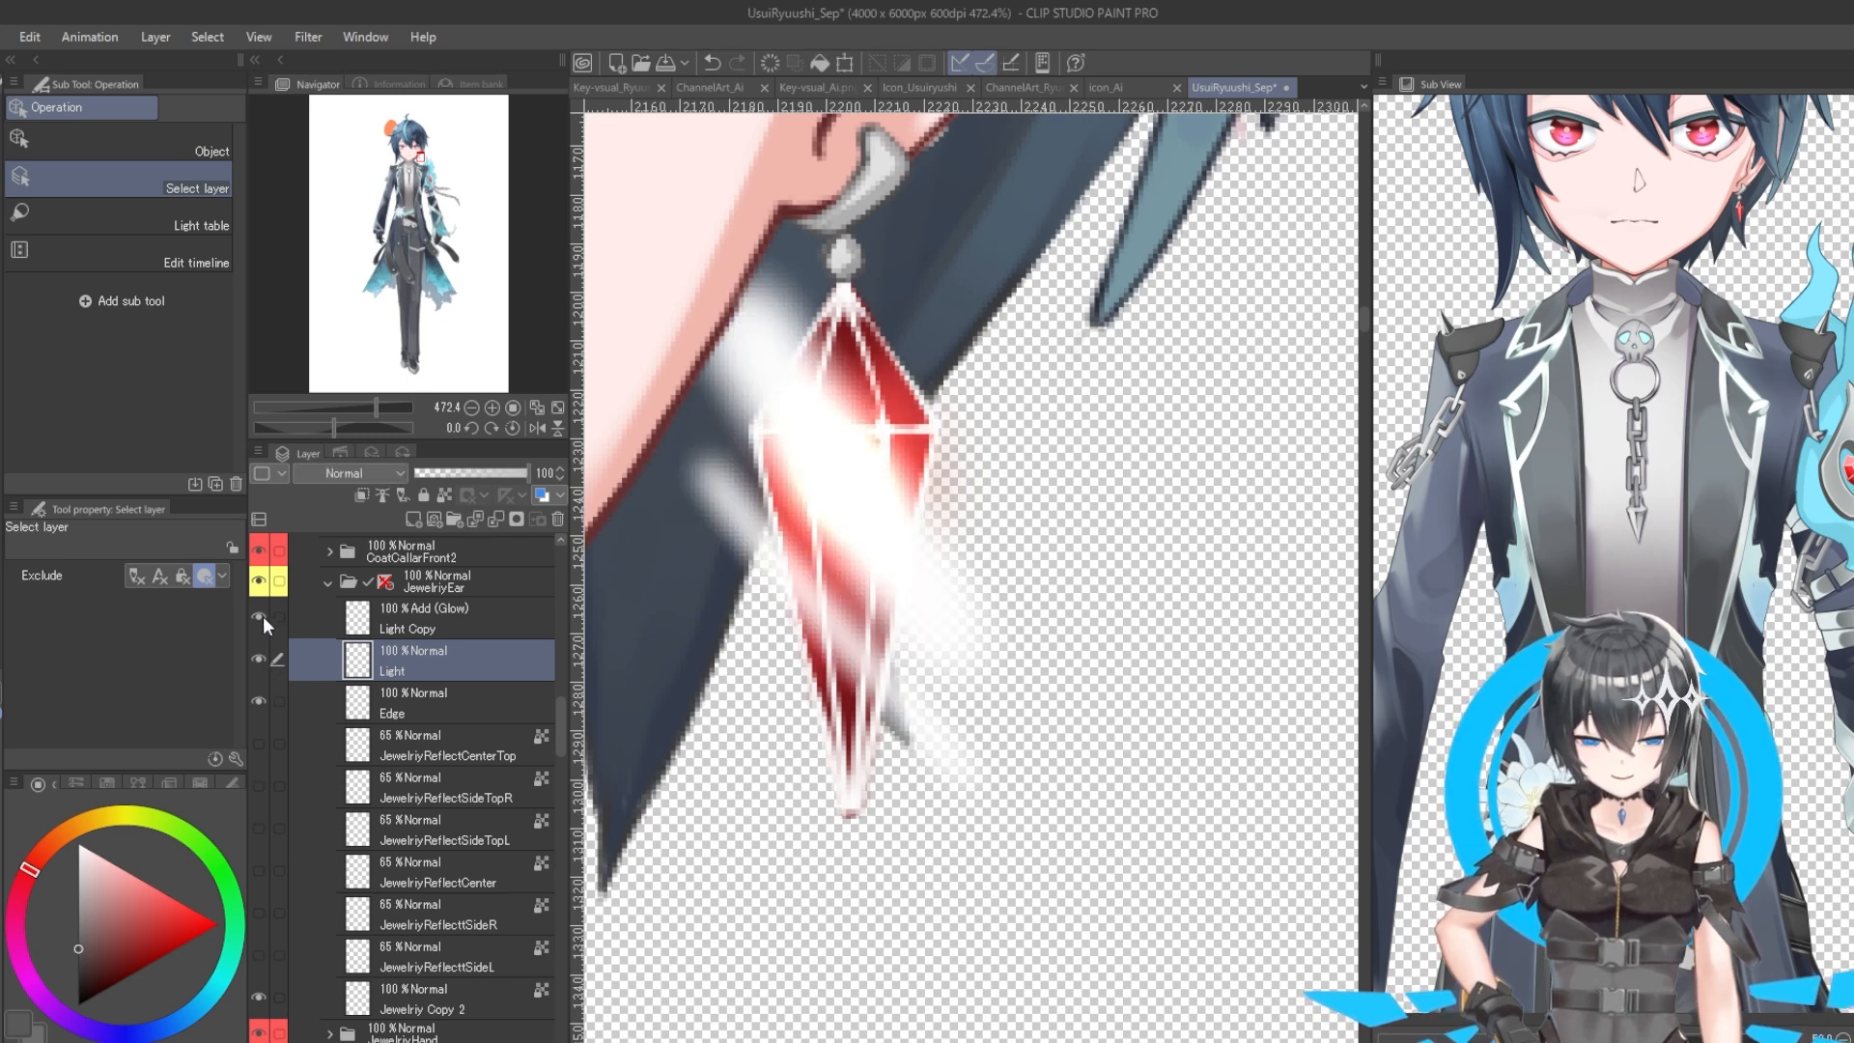
Step: Show all six JewelriyReflect layers from CenterTop to SideL and make Light Copy the active layer
{"action": "left_click", "coordinate": [263, 745]}
{"action": "left_click", "coordinate": [263, 786]}
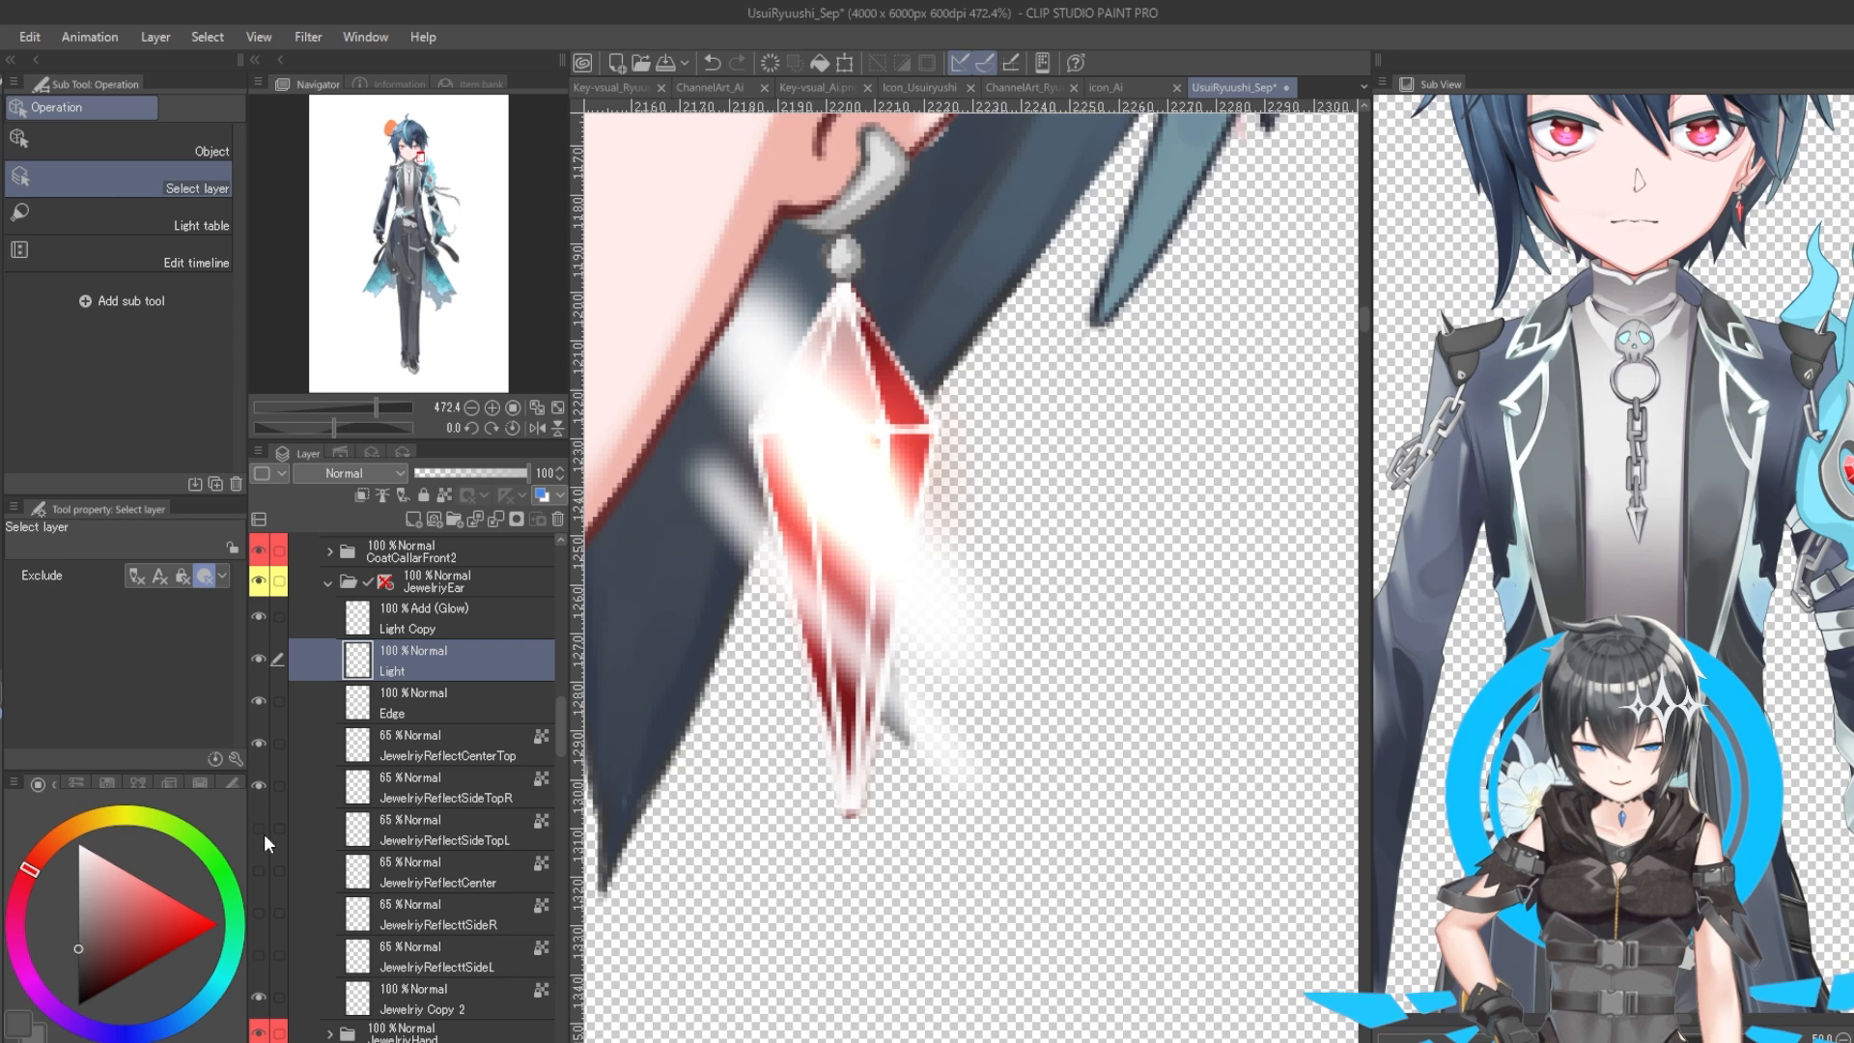
{"action": "left_click", "coordinate": [264, 826]}
{"action": "left_click", "coordinate": [263, 869]}
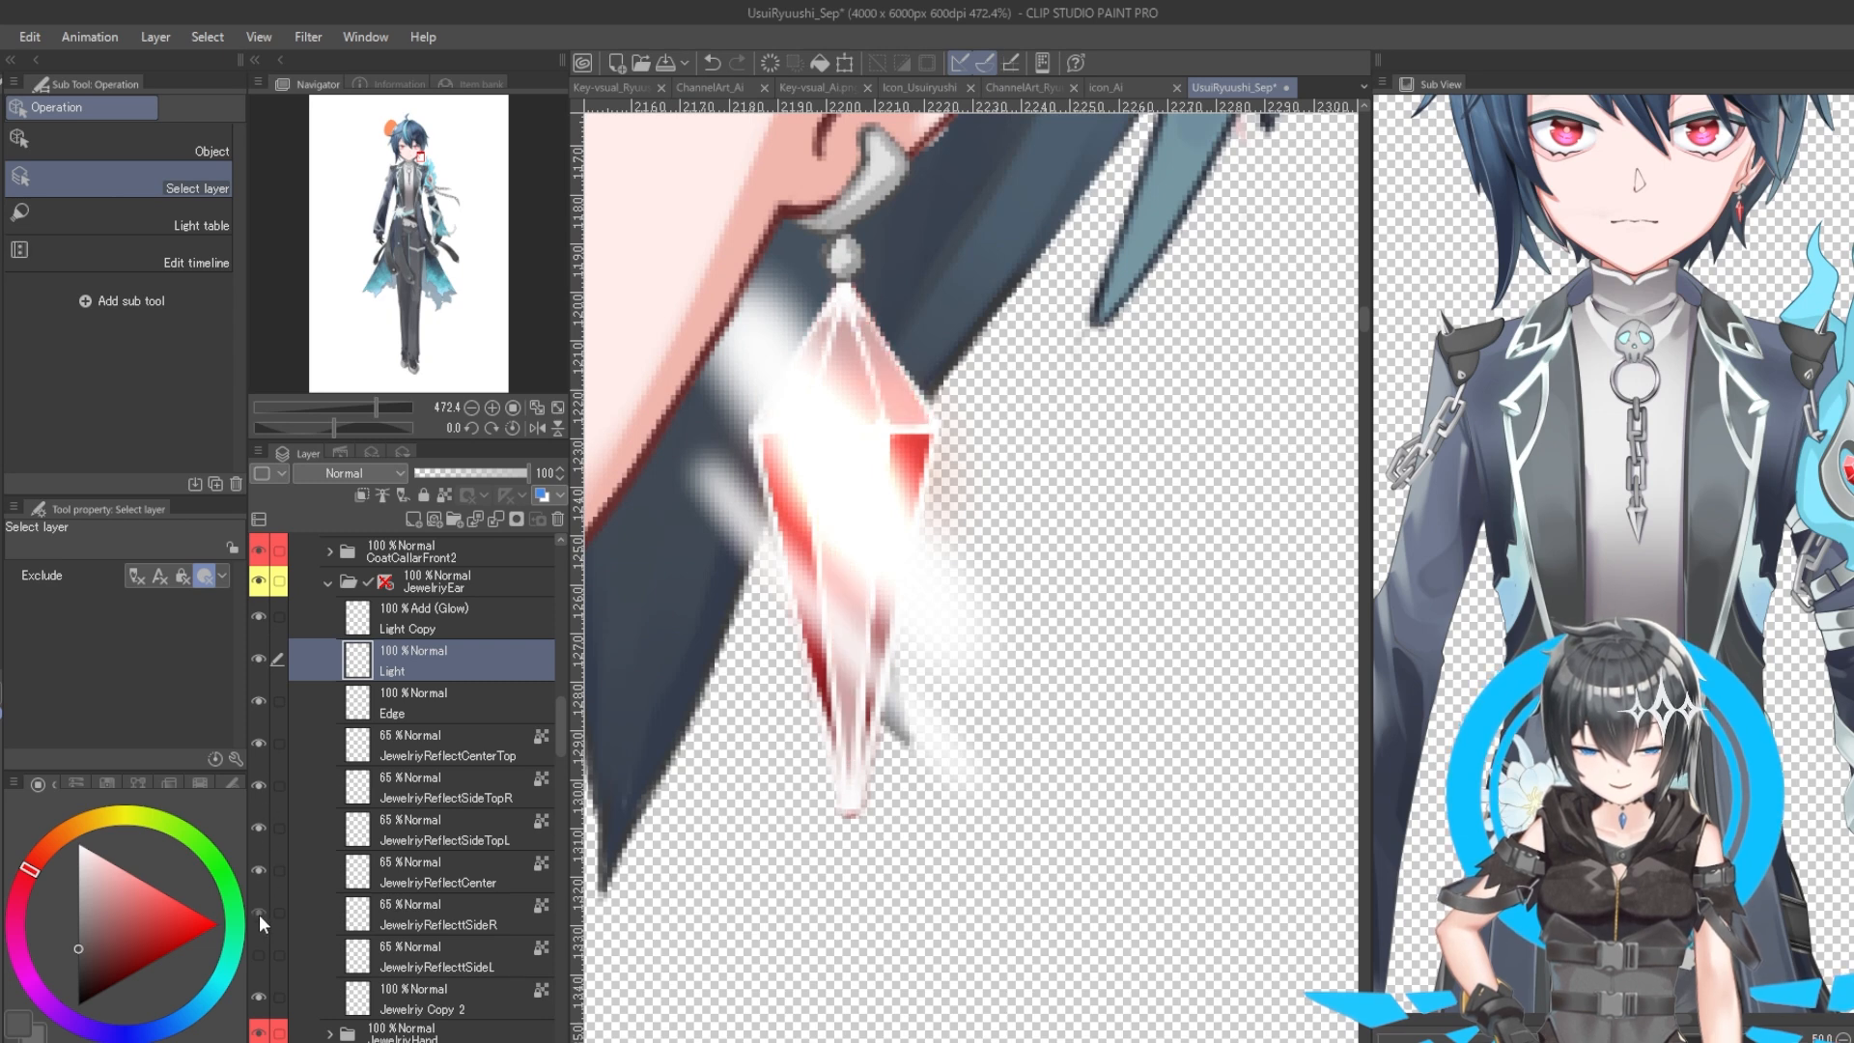
{"action": "left_click", "coordinate": [258, 912]}
{"action": "left_click", "coordinate": [259, 955]}
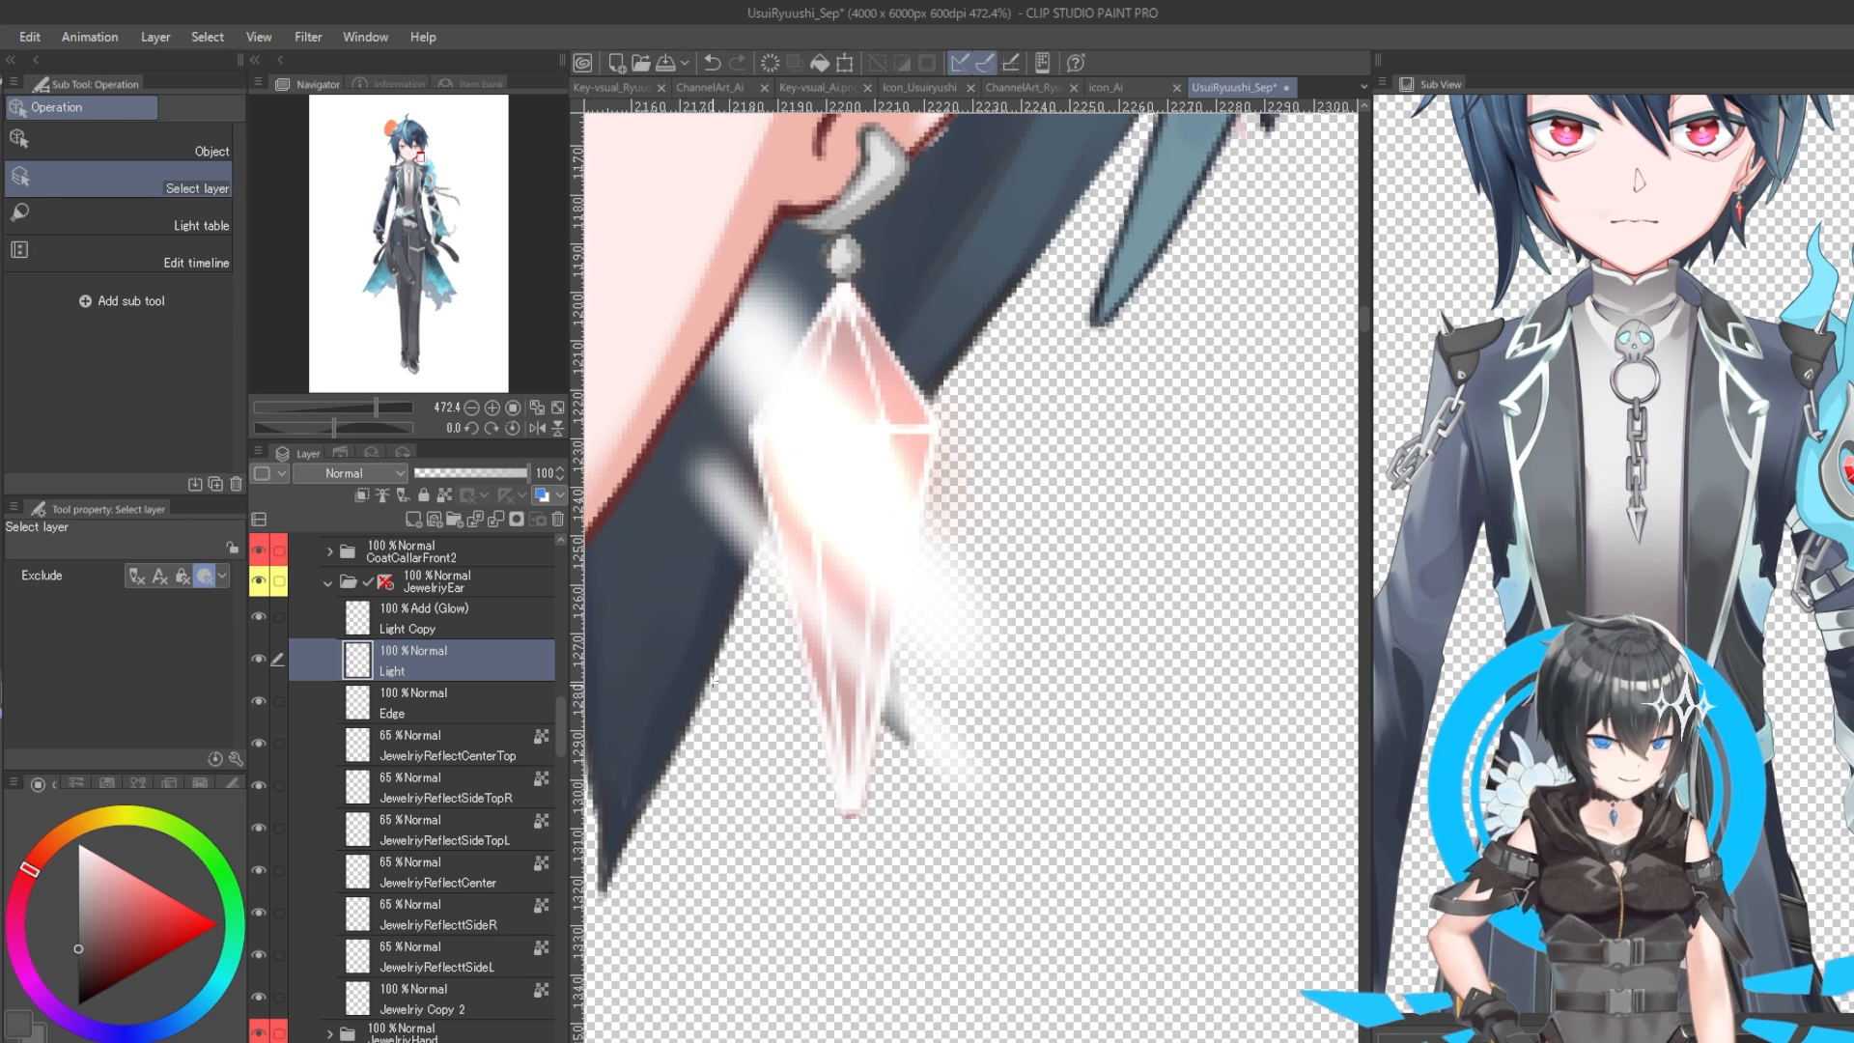
{"action": "left_click", "coordinate": [391, 624]}
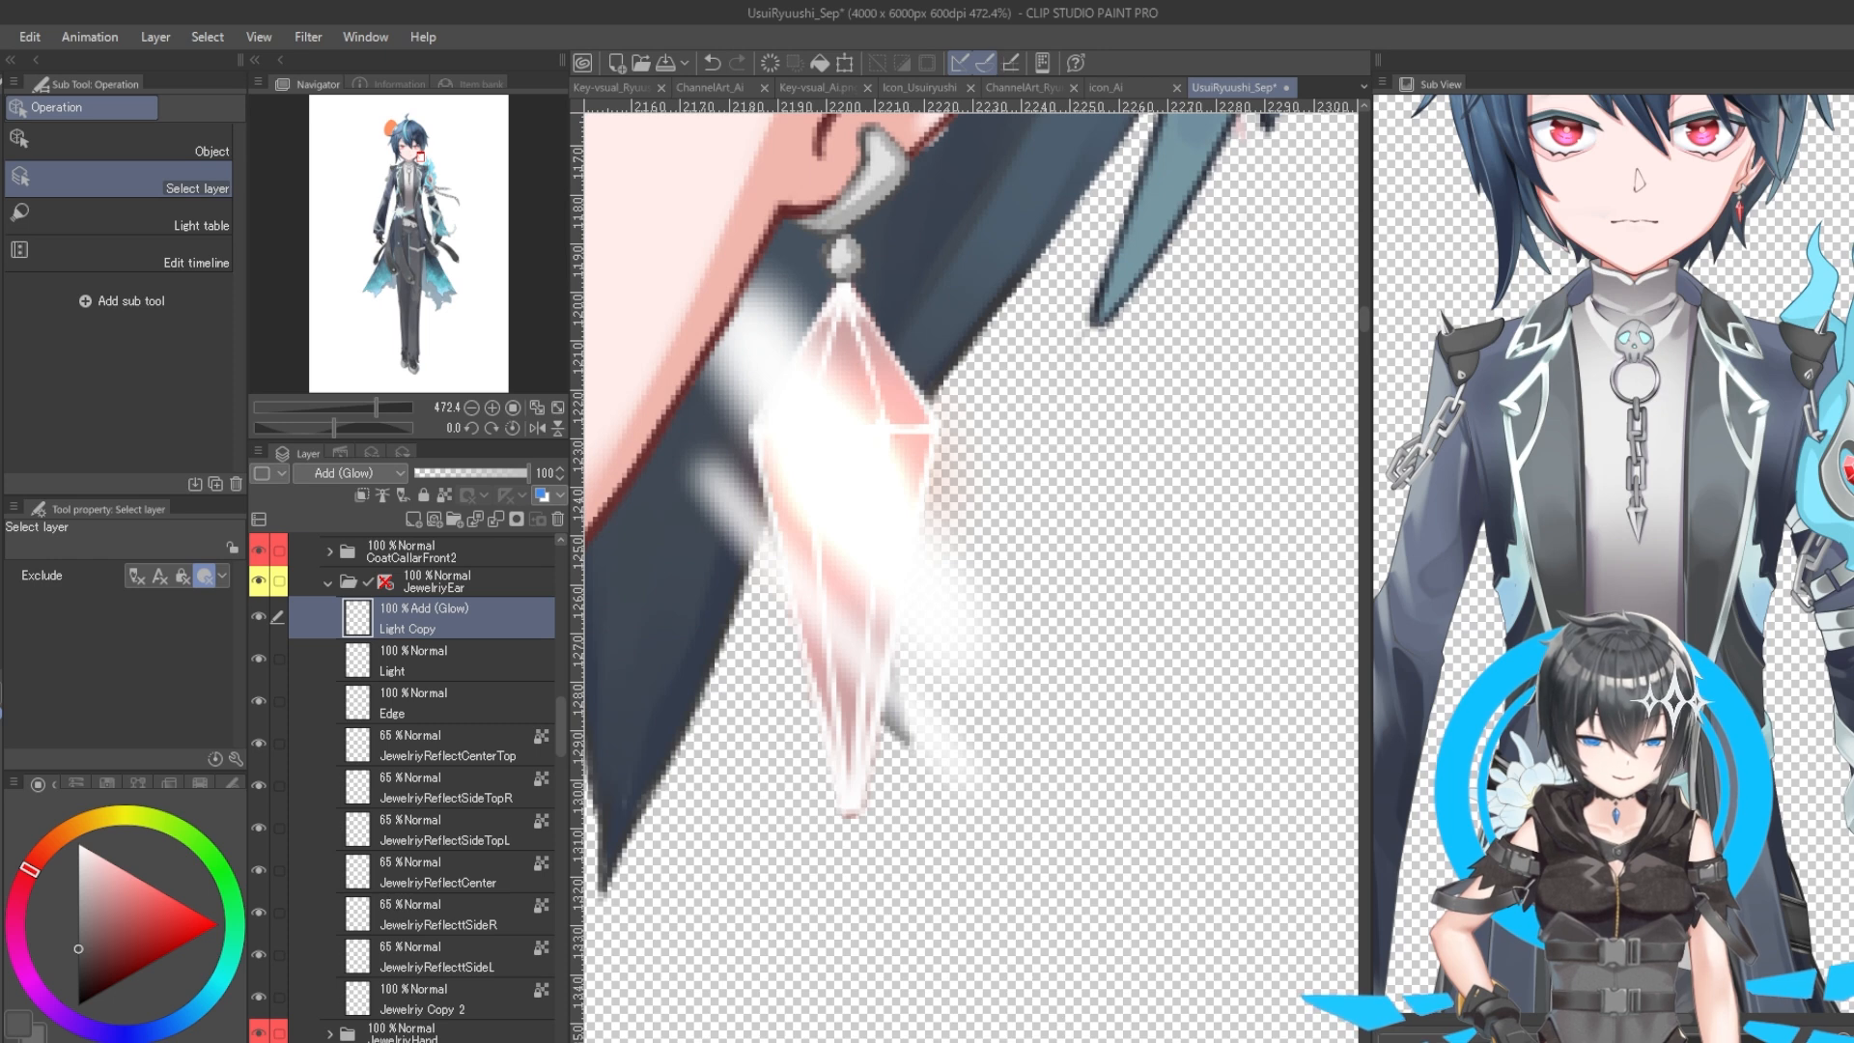
Step: Switch to Live2D Cubism Editor and close the Physics Settings window
{"action": "mouse_move", "coordinate": [1049, 1038]}
{"action": "left_click", "coordinate": [1049, 995]}
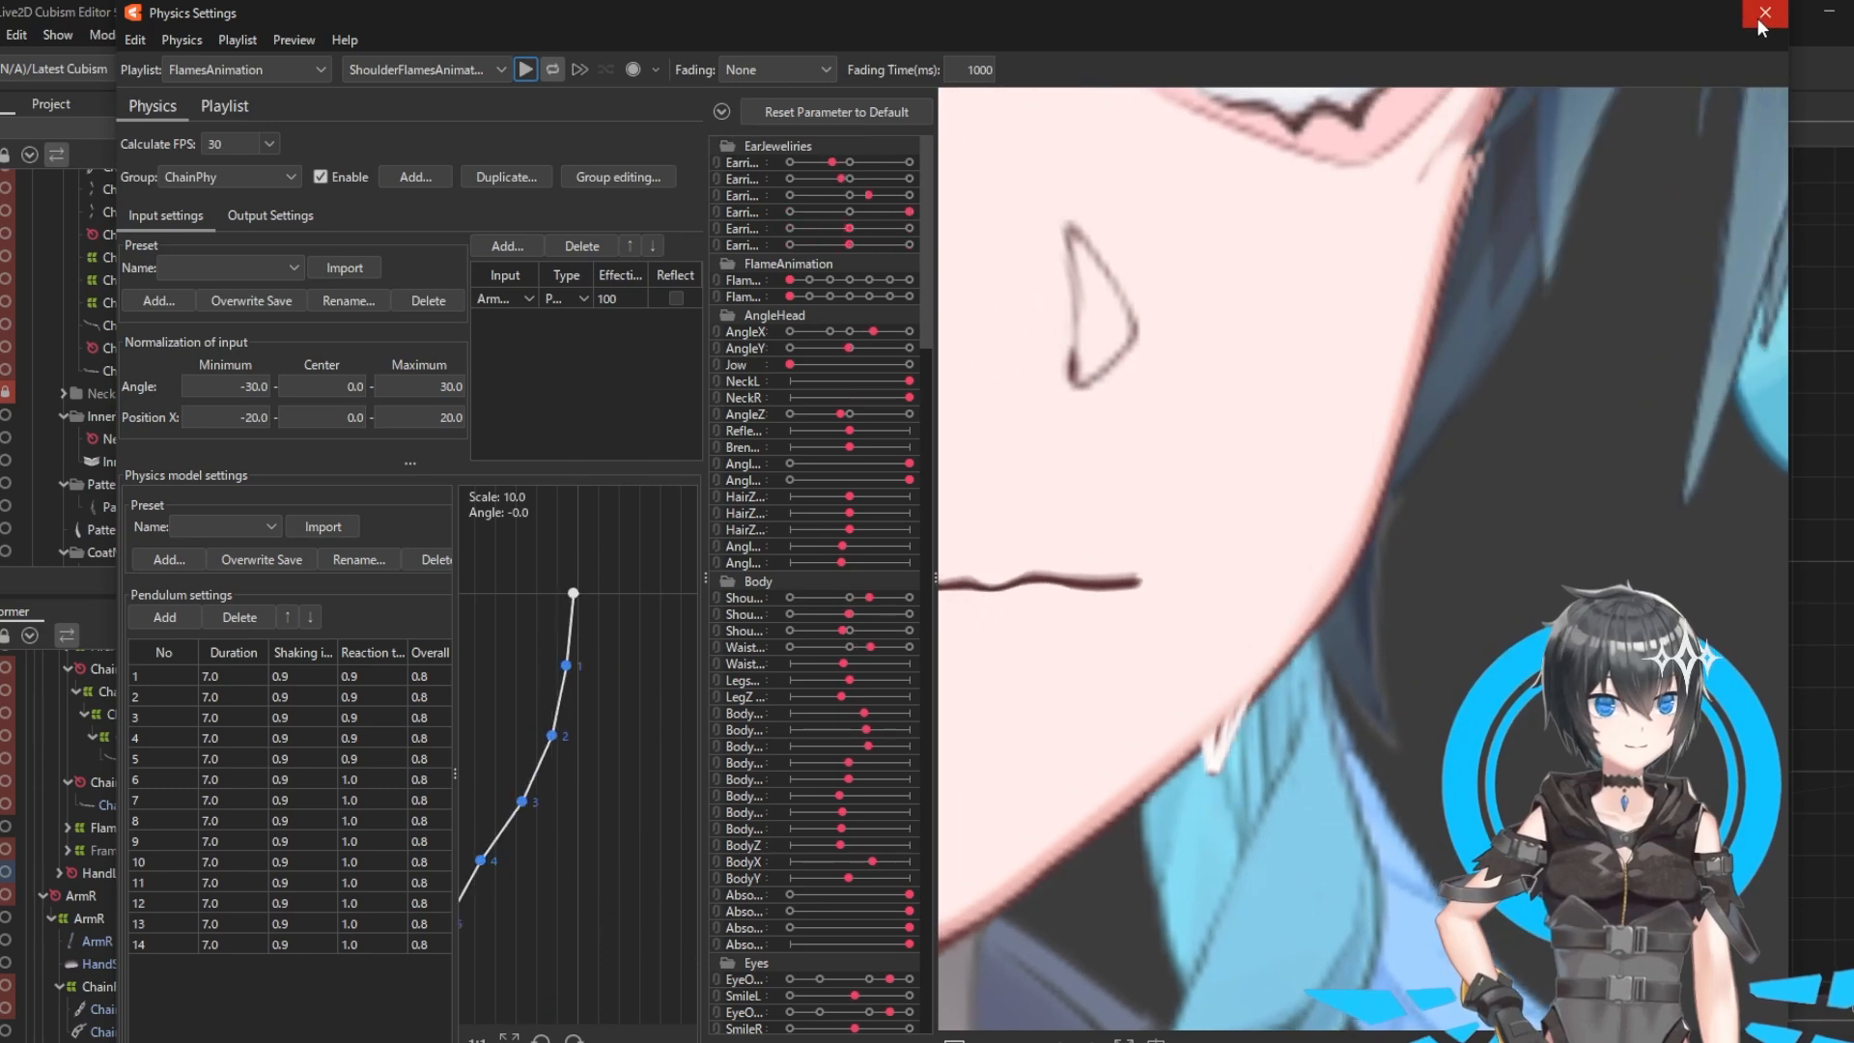
{"action": "left_click", "coordinate": [1763, 14]}
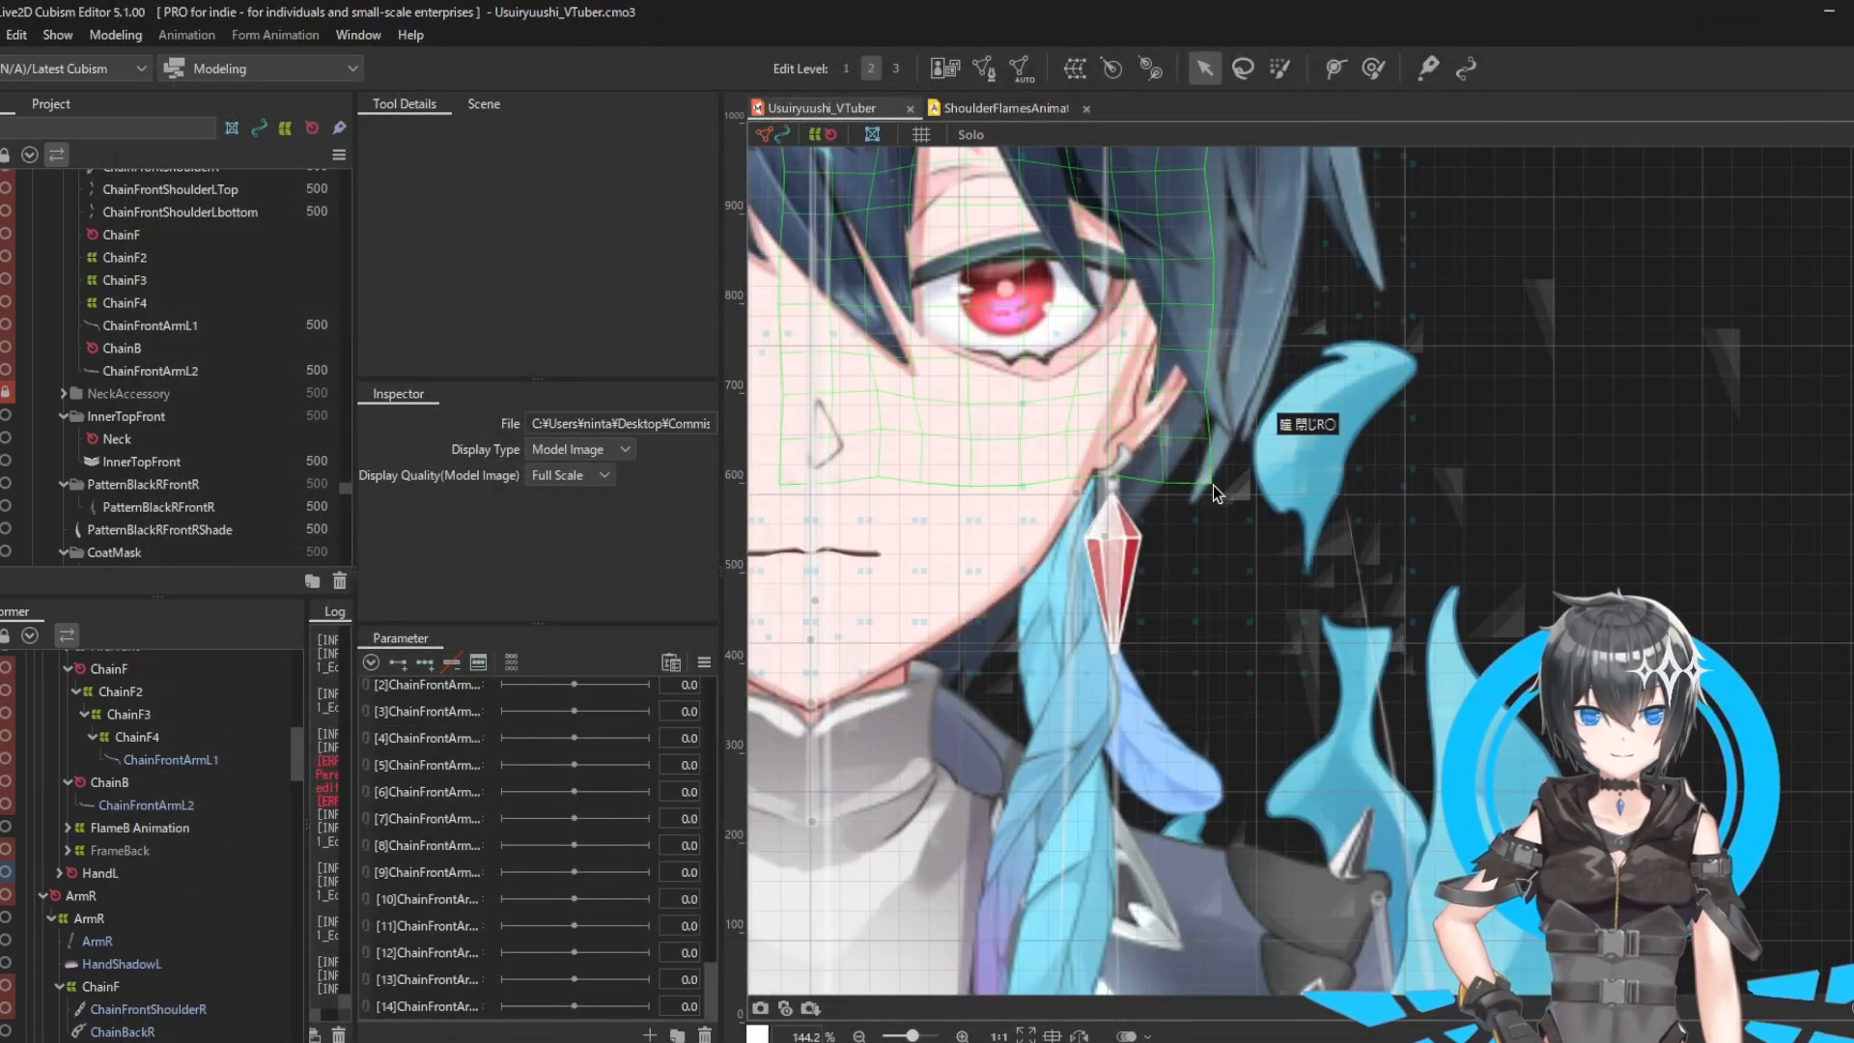
Step: Select the earring's JewelriyEarLight rotation deformer and bring the EarJeweliries parameter group into view
{"action": "scroll", "coordinate": [1120, 580], "scroll_direction": "up", "scroll_amount": 6}
{"action": "left_click", "coordinate": [1144, 495]}
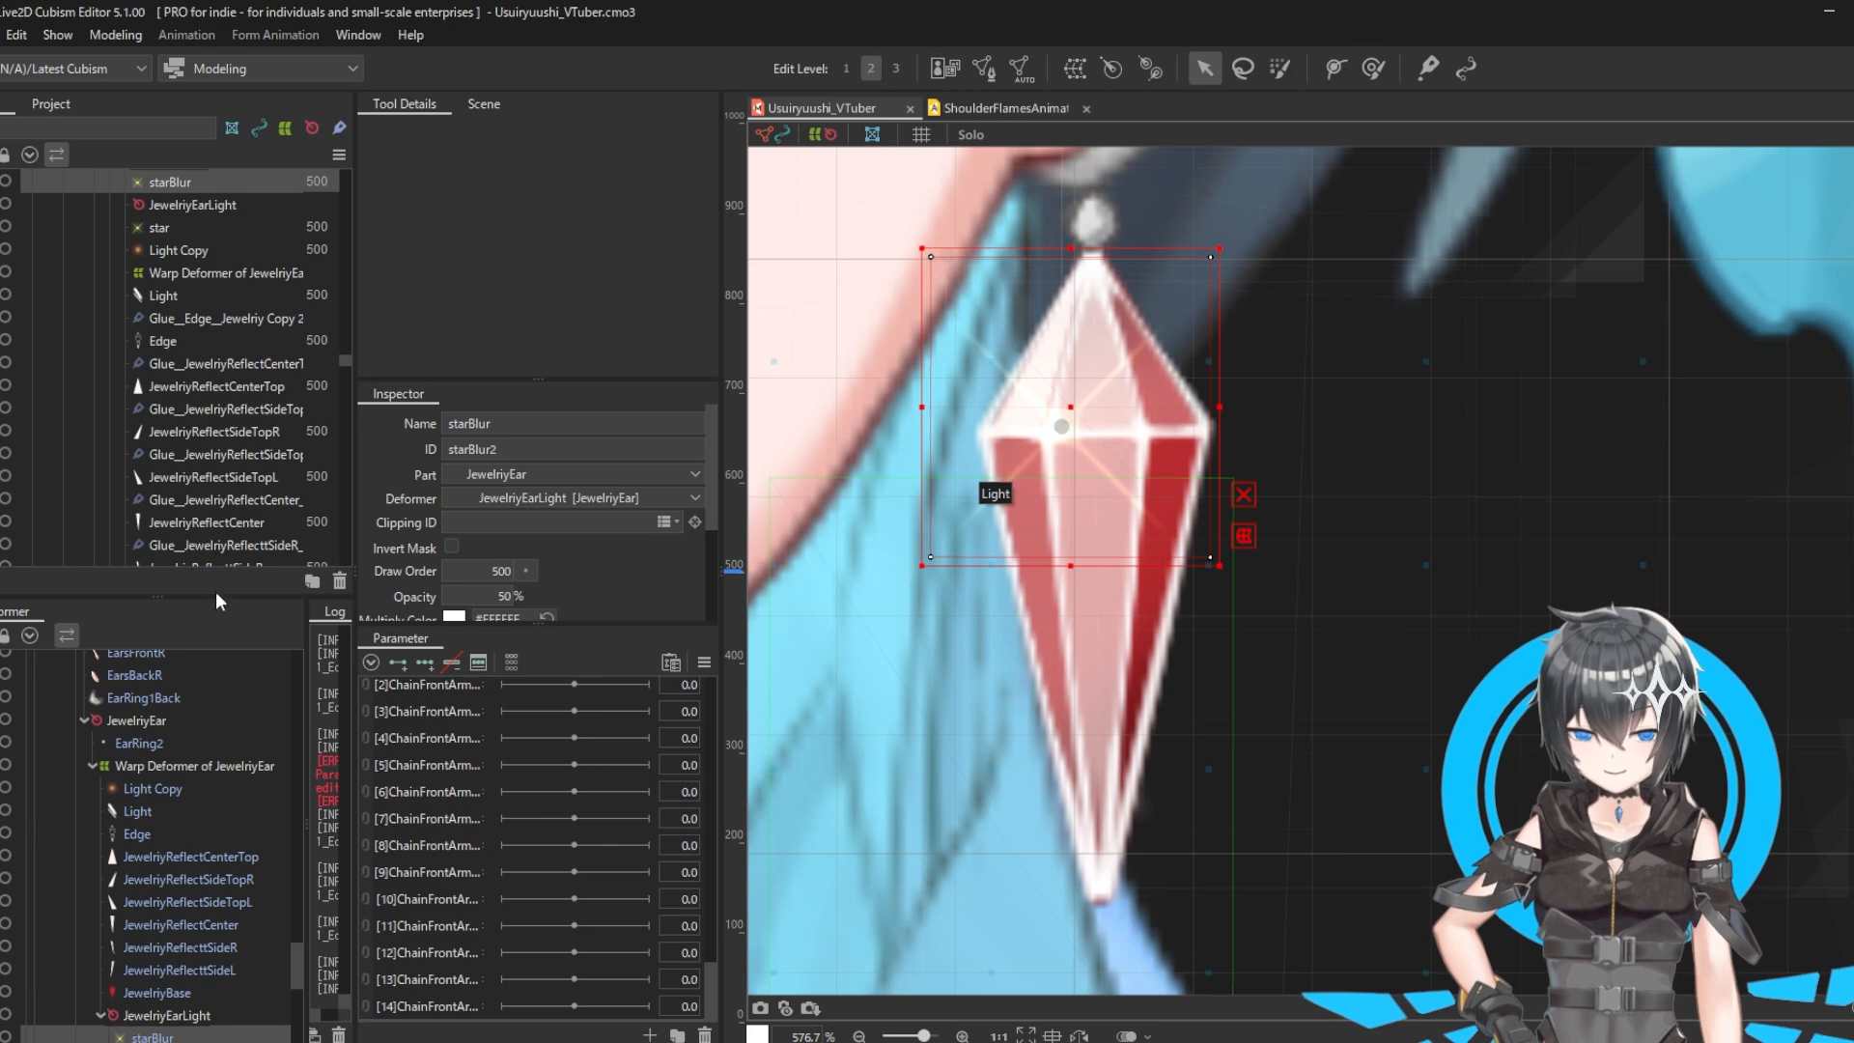
{"action": "left_click", "coordinate": [184, 1017]}
{"action": "scroll", "coordinate": [455, 827], "scroll_direction": "up", "scroll_amount": 15}
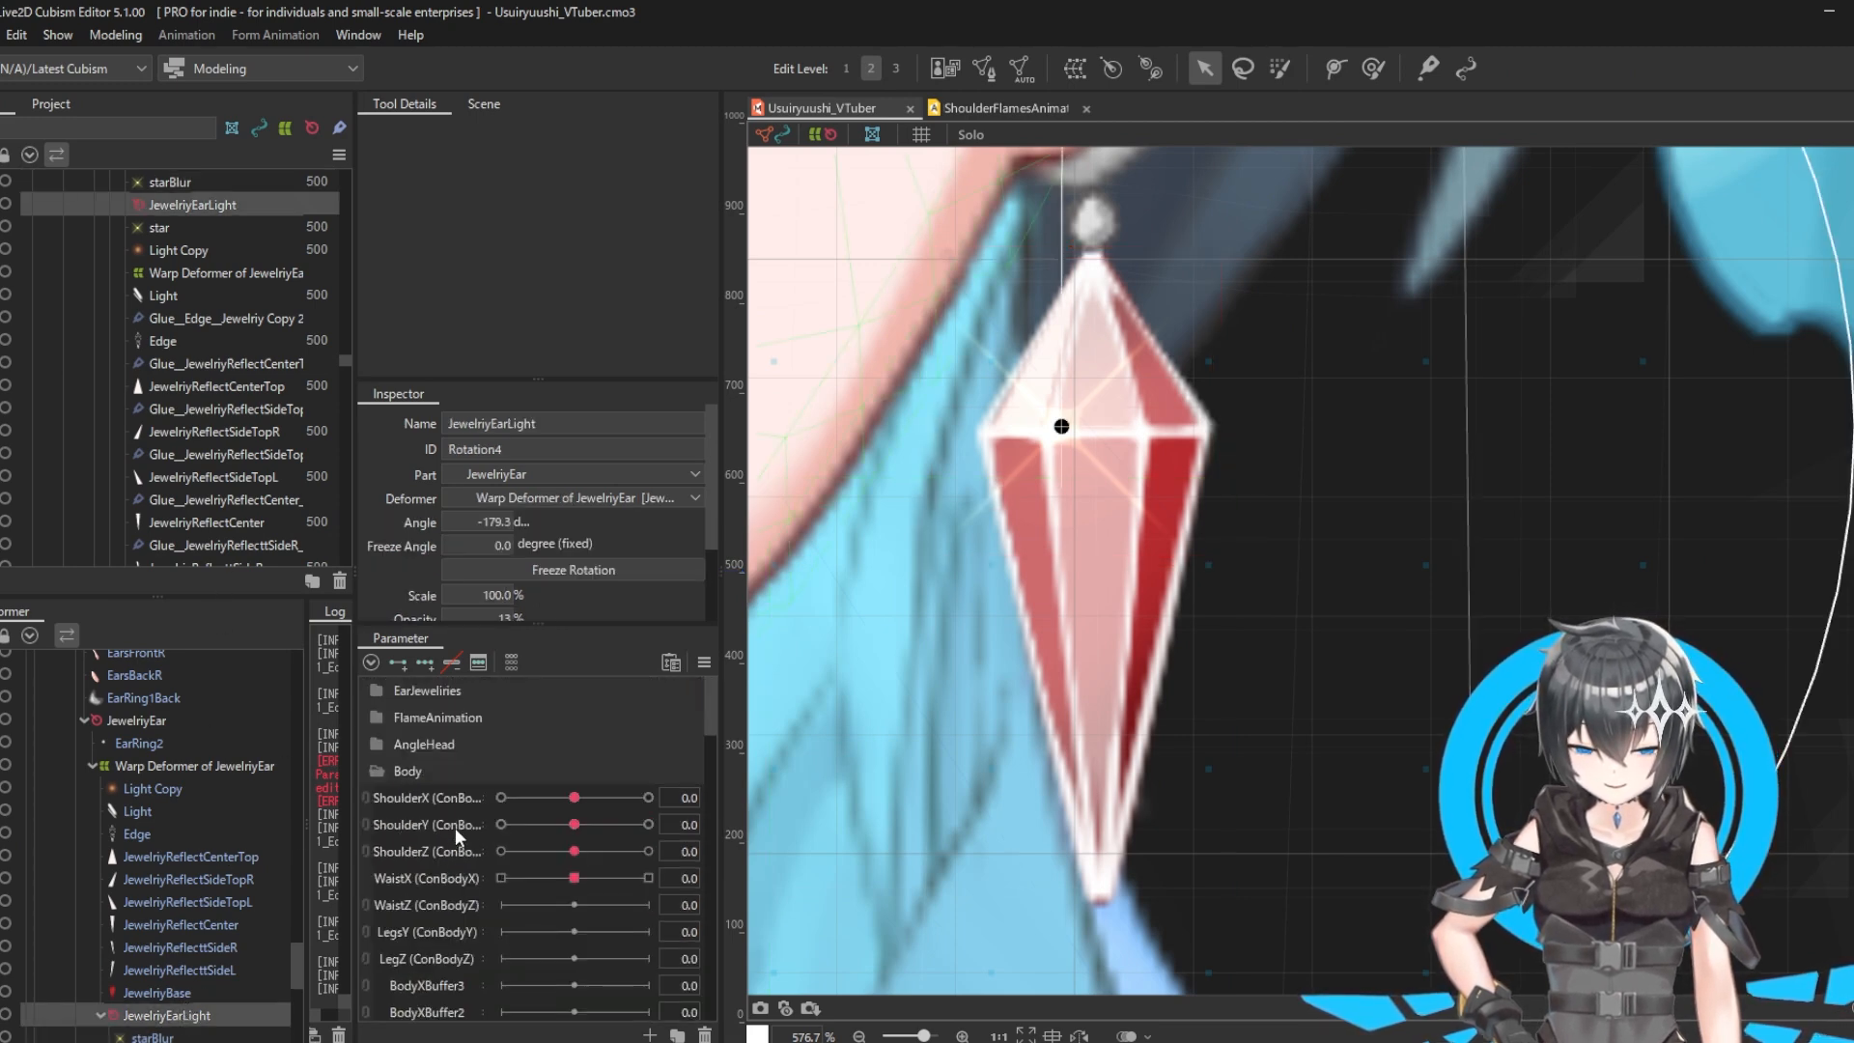
Step: Expand the EarJeweliries parameter group, select the JewelriyEar rotation deformer and preview the earring's swing with EarringLight1
{"action": "left_click", "coordinate": [378, 690]}
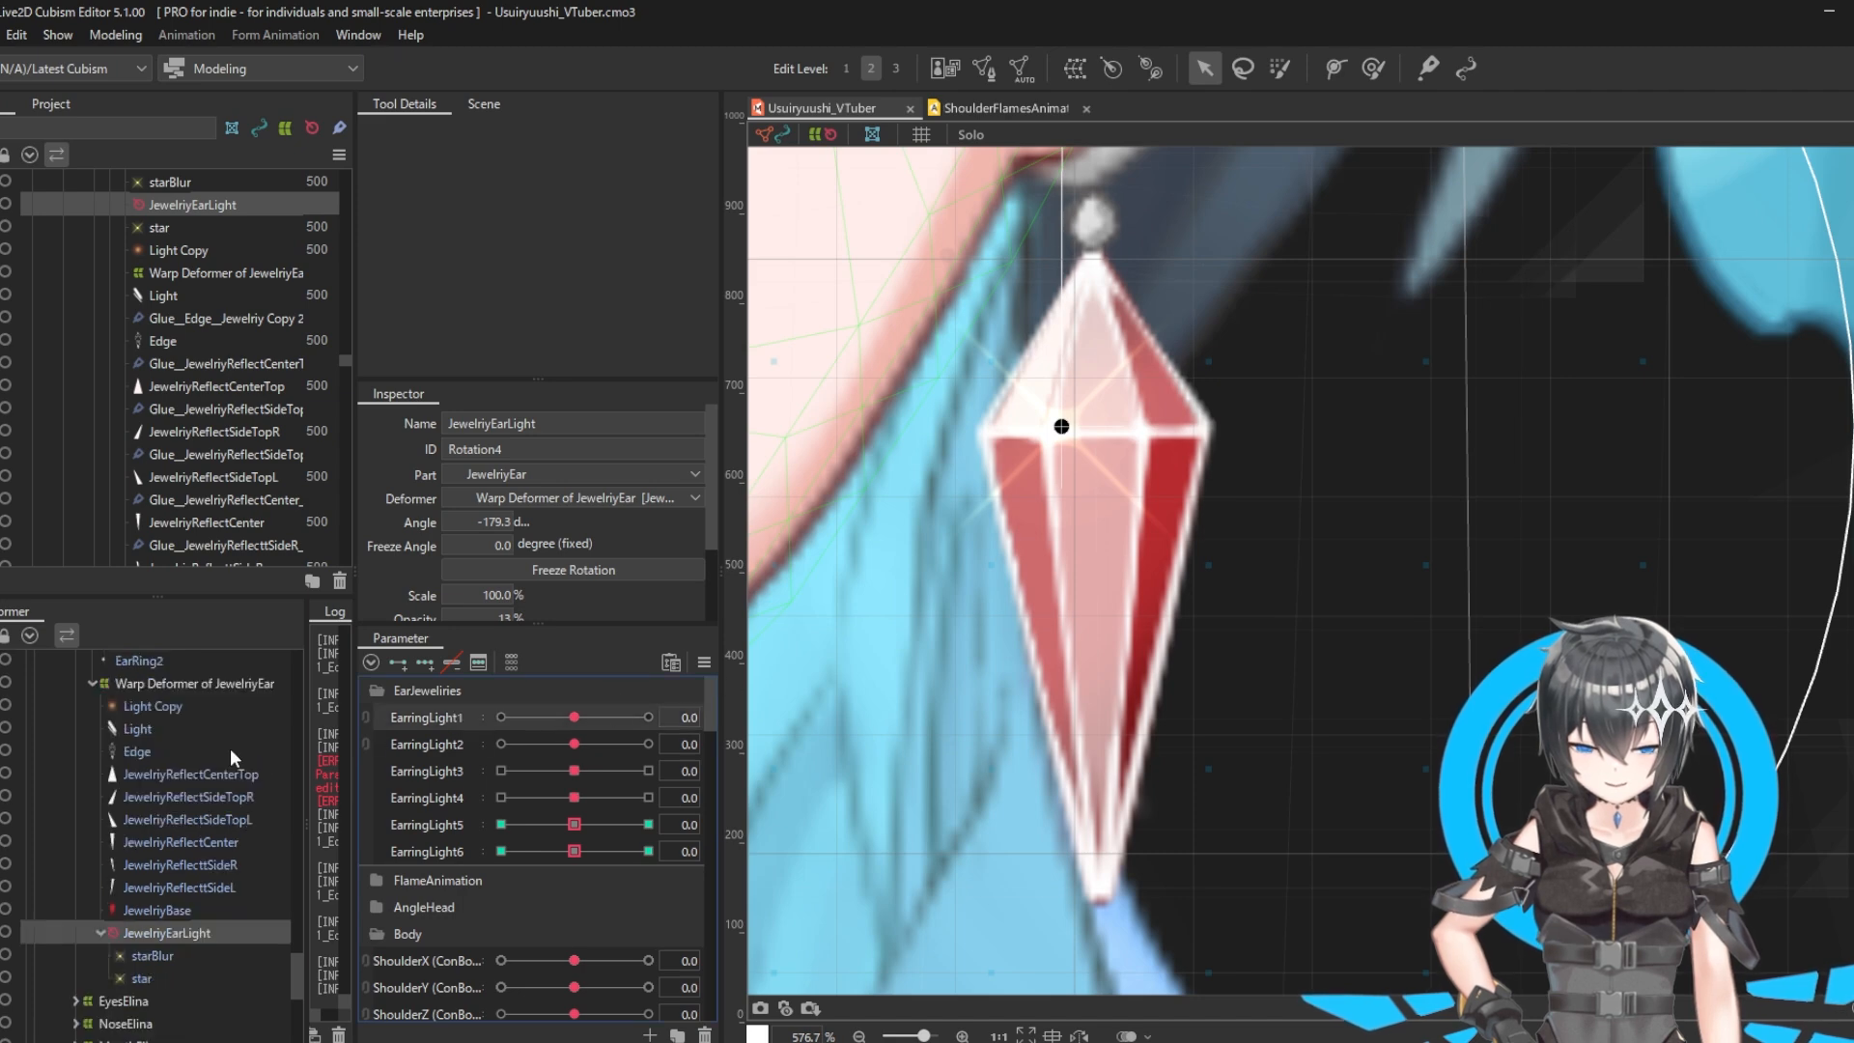
{"action": "left_click", "coordinate": [178, 763]}
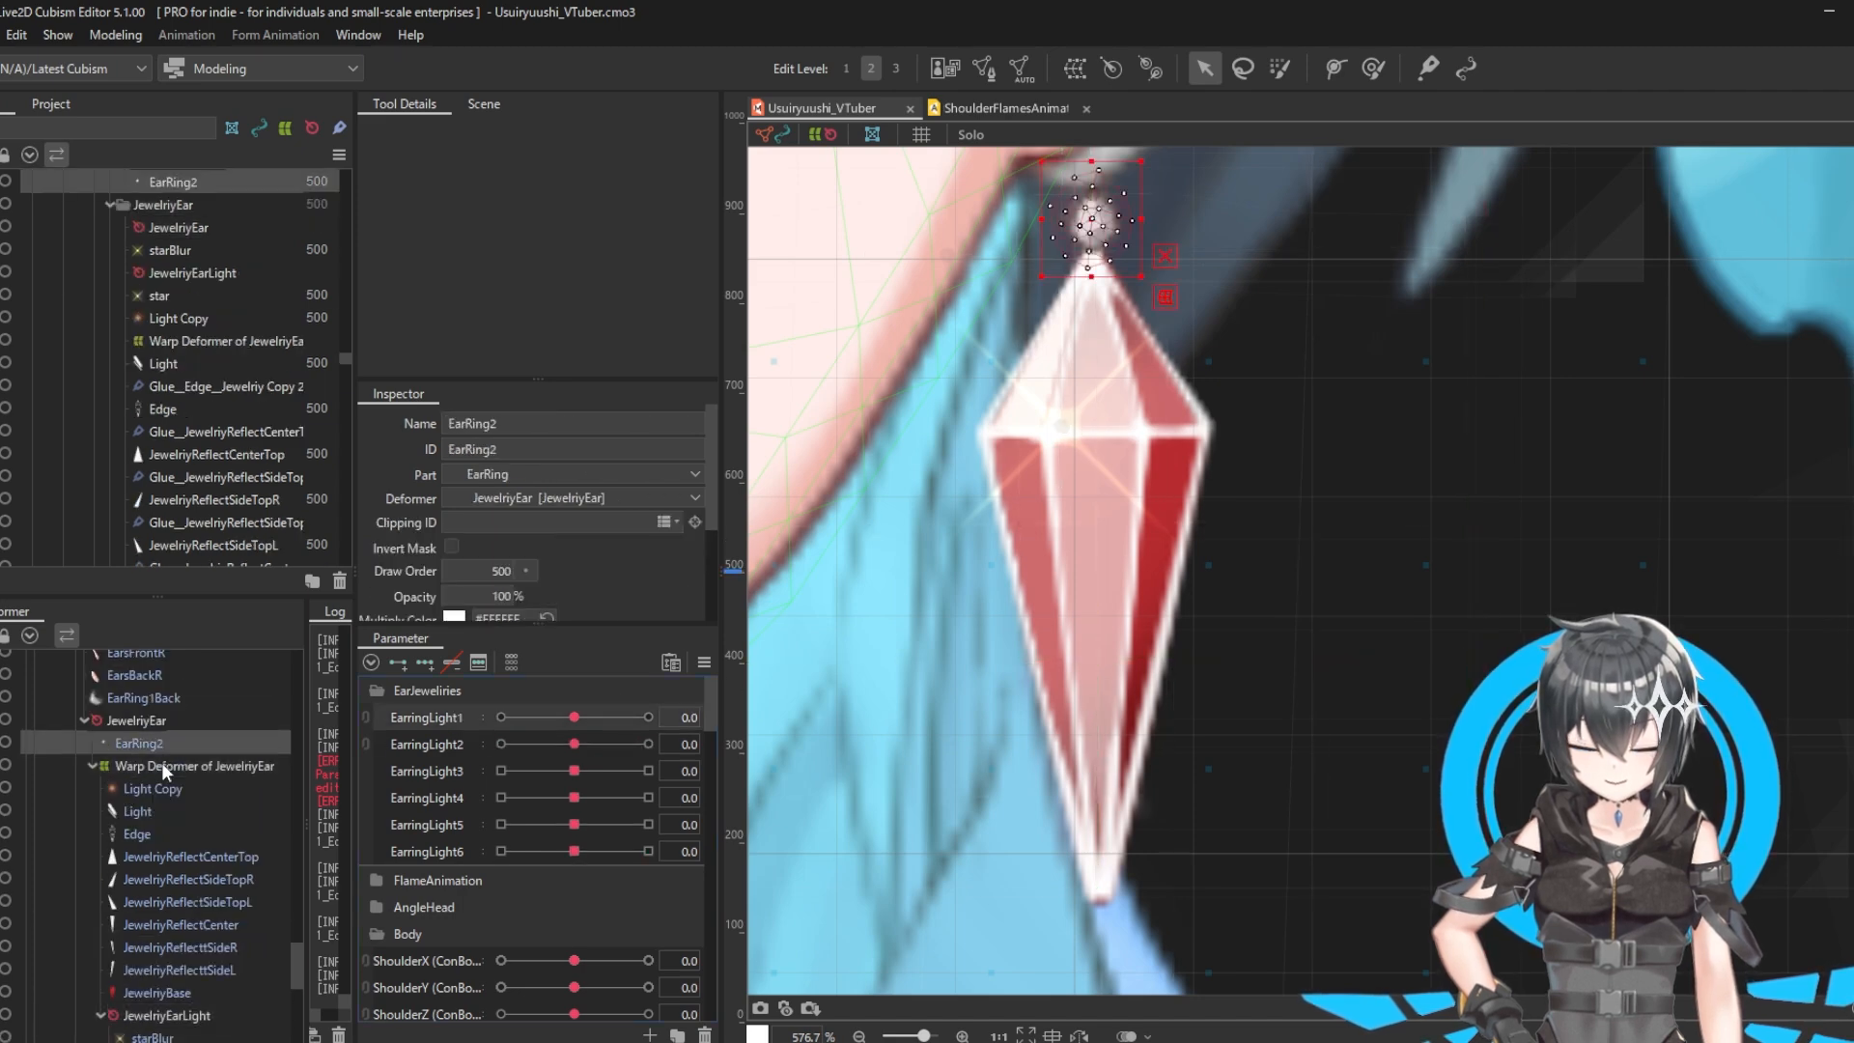
{"action": "left_click", "coordinate": [217, 720]}
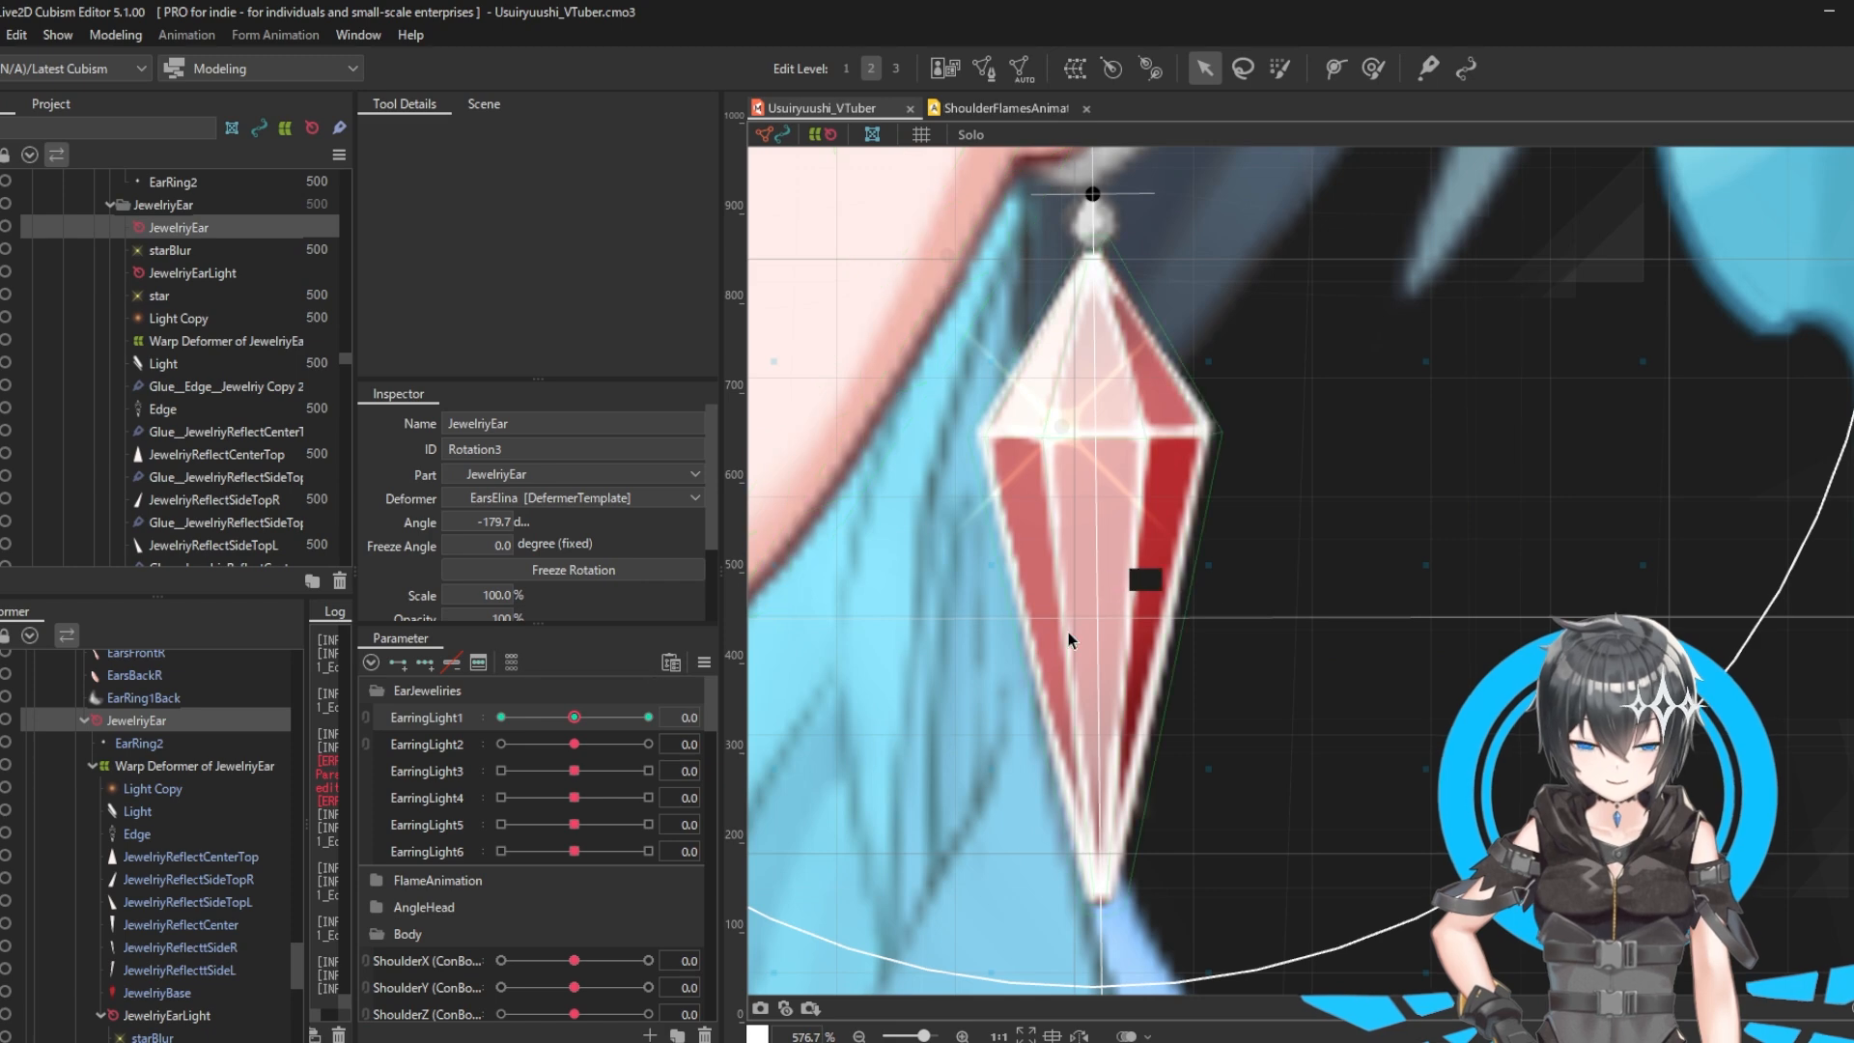
{"action": "scroll", "coordinate": [1067, 632], "scroll_direction": "down", "scroll_amount": 3}
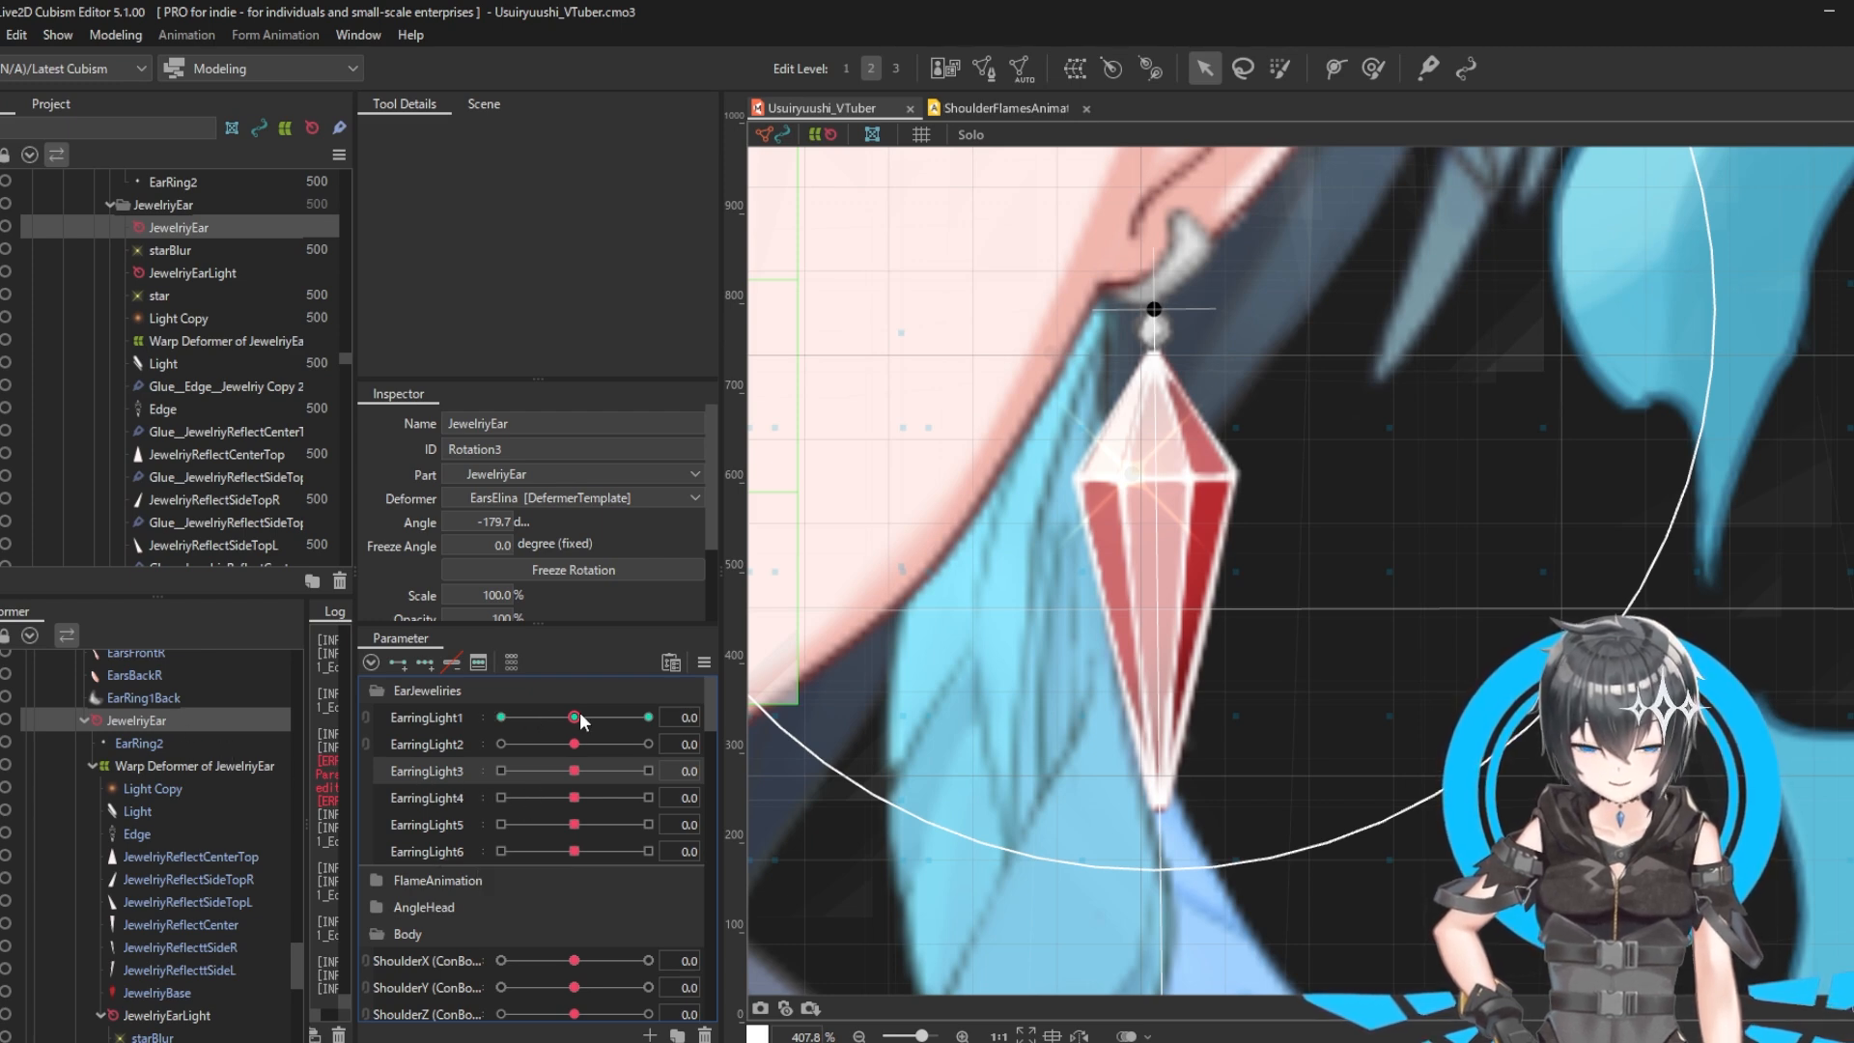
{"action": "scroll", "coordinate": [1081, 645], "scroll_direction": "down", "scroll_amount": 2}
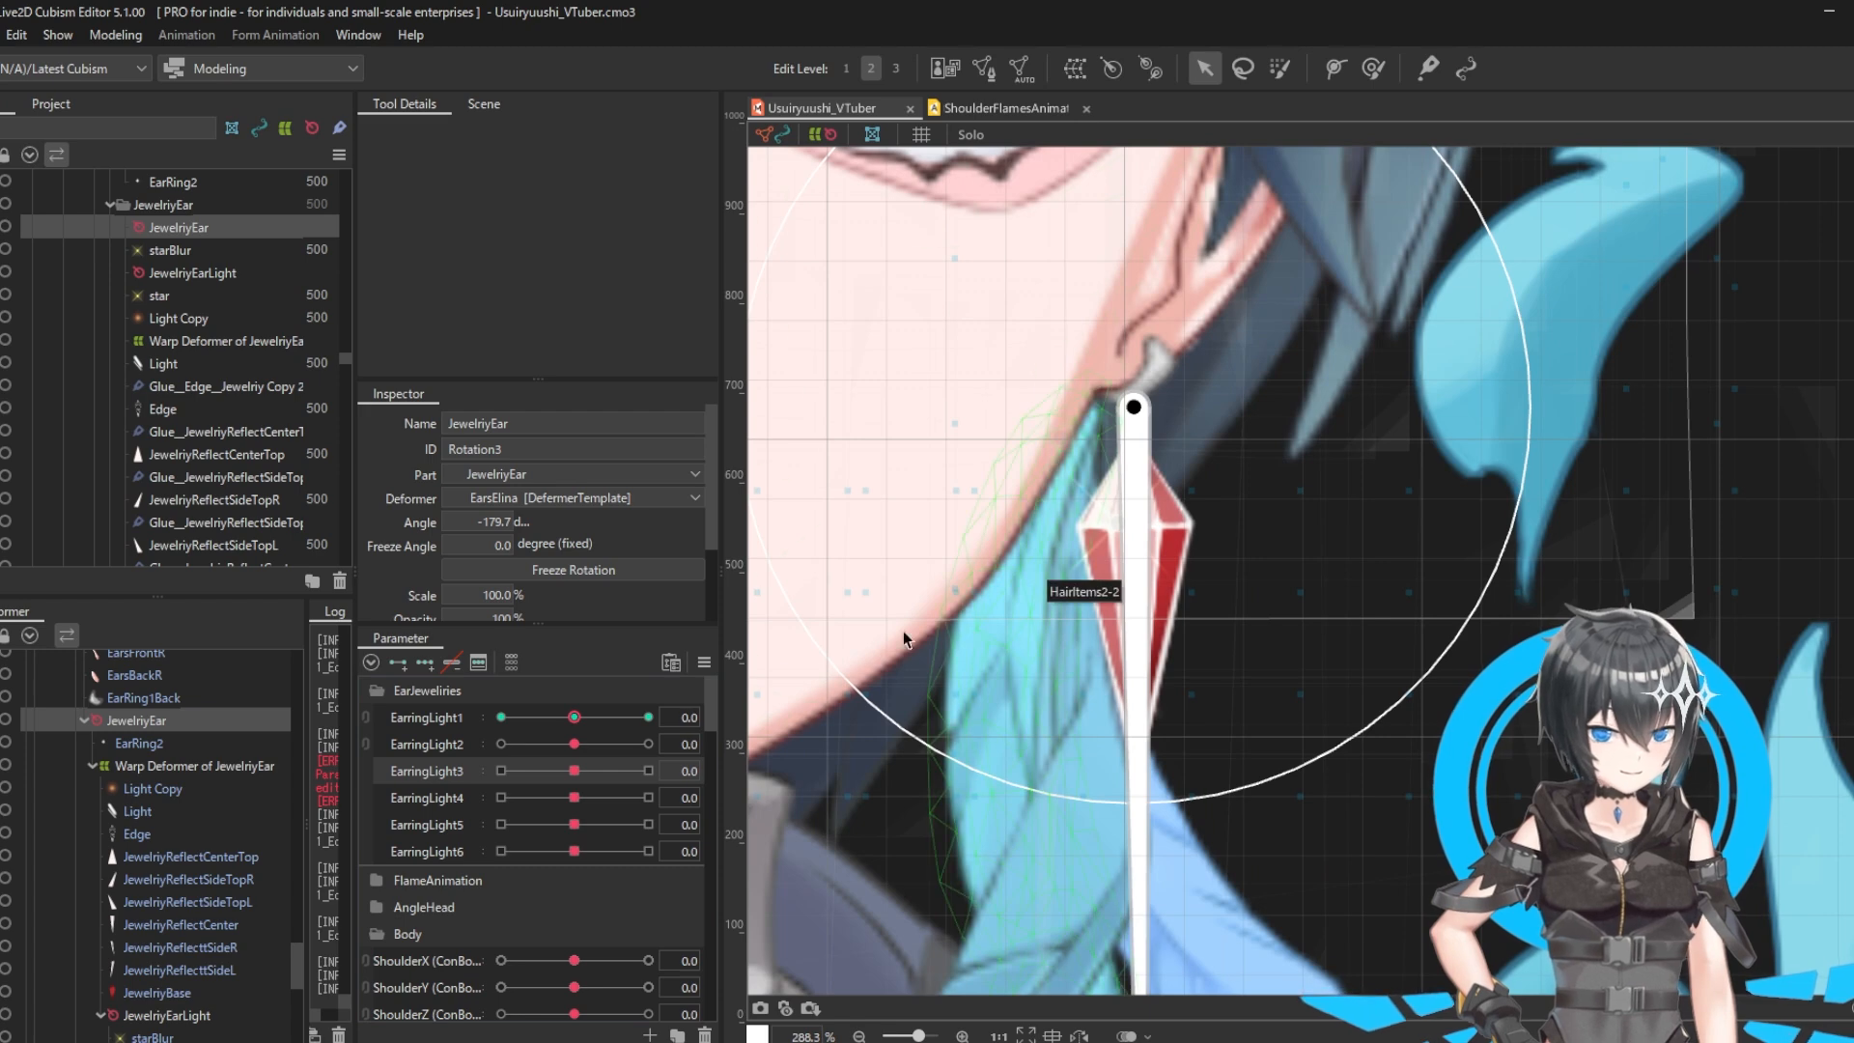
{"action": "mouse_move", "coordinate": [577, 716]}
{"action": "left_mouse_down"}
{"action": "mouse_move", "coordinate": [653, 715]}
{"action": "mouse_move", "coordinate": [452, 693]}
{"action": "mouse_move", "coordinate": [576, 724]}
{"action": "left_mouse_up"}
Step: Select the Warp Deformer of JewelriyEar and preview the EarringLight2 through EarringLight6 parameters in turn on the earring
{"action": "left_click", "coordinate": [229, 735]}
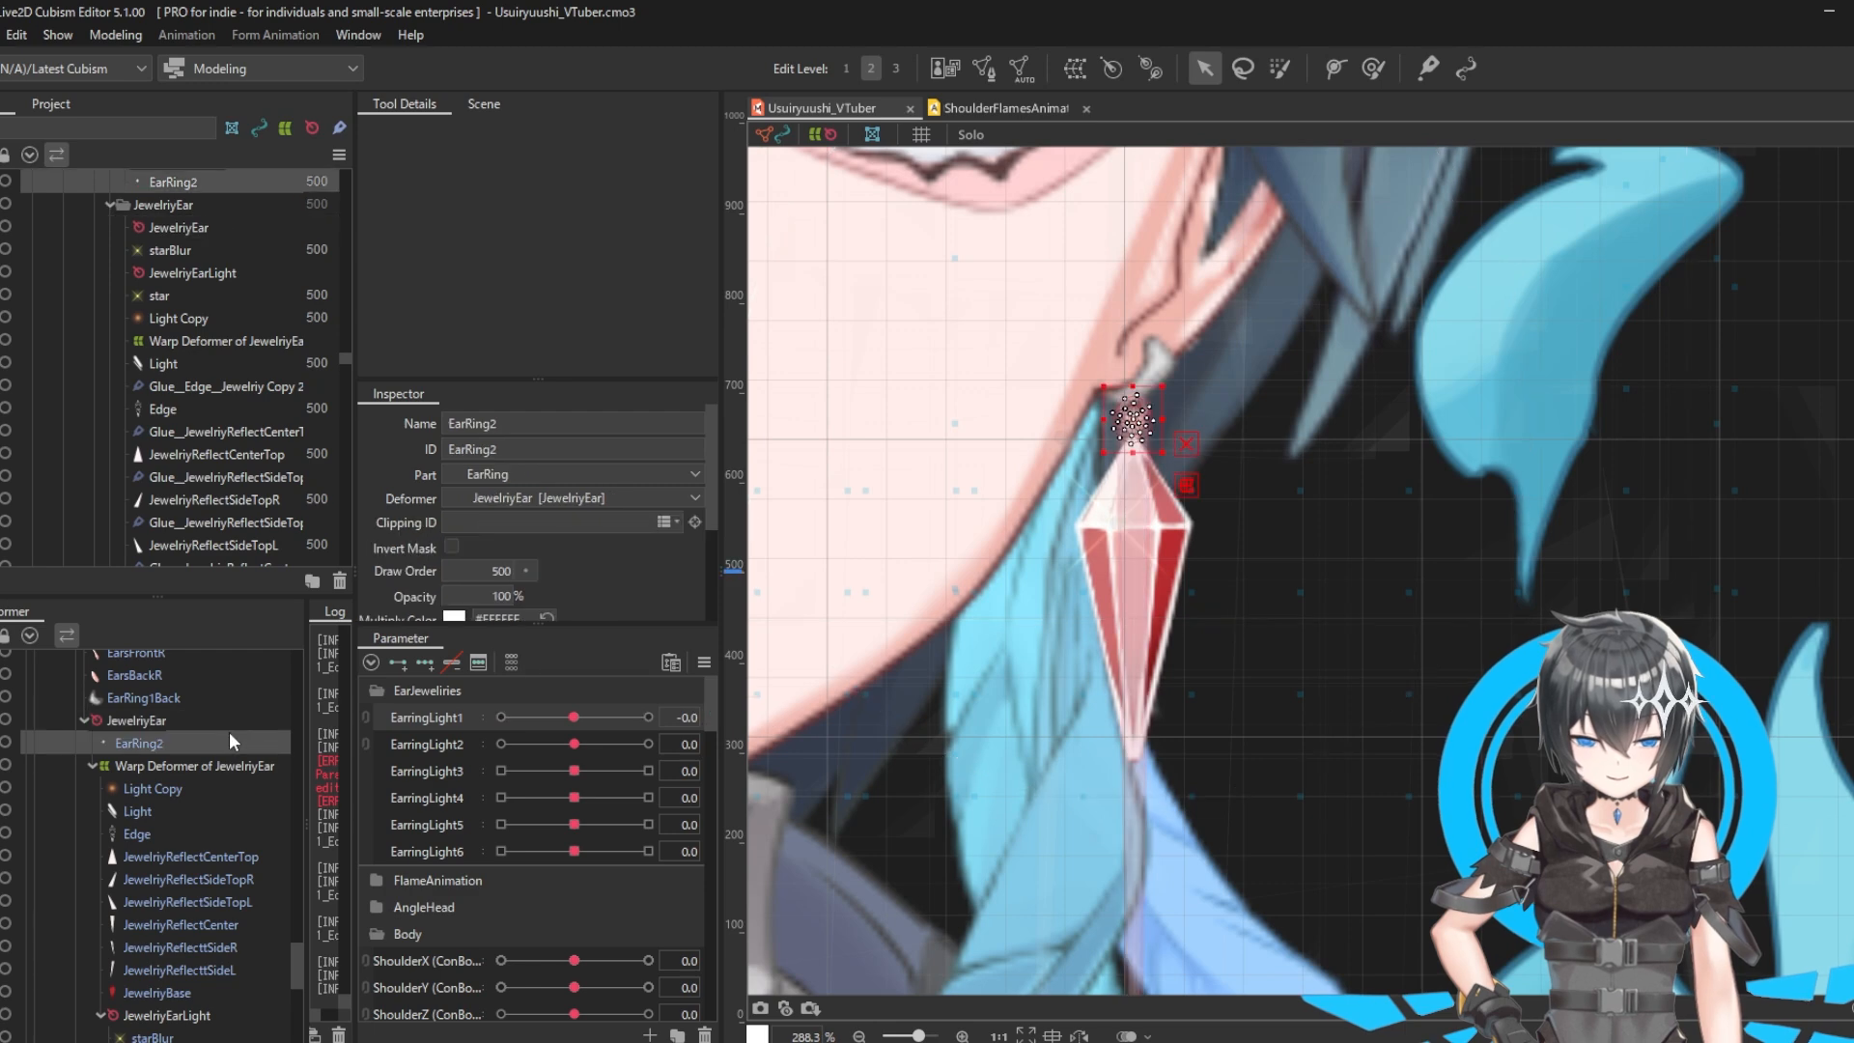
{"action": "left_click", "coordinate": [229, 765]}
{"action": "mouse_move", "coordinate": [573, 744]}
{"action": "left_mouse_down"}
{"action": "mouse_move", "coordinate": [628, 741]}
{"action": "mouse_move", "coordinate": [446, 746]}
{"action": "mouse_move", "coordinate": [578, 745]}
{"action": "mouse_move", "coordinate": [497, 763]}
{"action": "mouse_move", "coordinate": [646, 771]}
{"action": "mouse_move", "coordinate": [487, 763]}
{"action": "mouse_move", "coordinate": [595, 764]}
{"action": "mouse_move", "coordinate": [510, 773]}
{"action": "mouse_move", "coordinate": [582, 780]}
{"action": "left_mouse_up"}
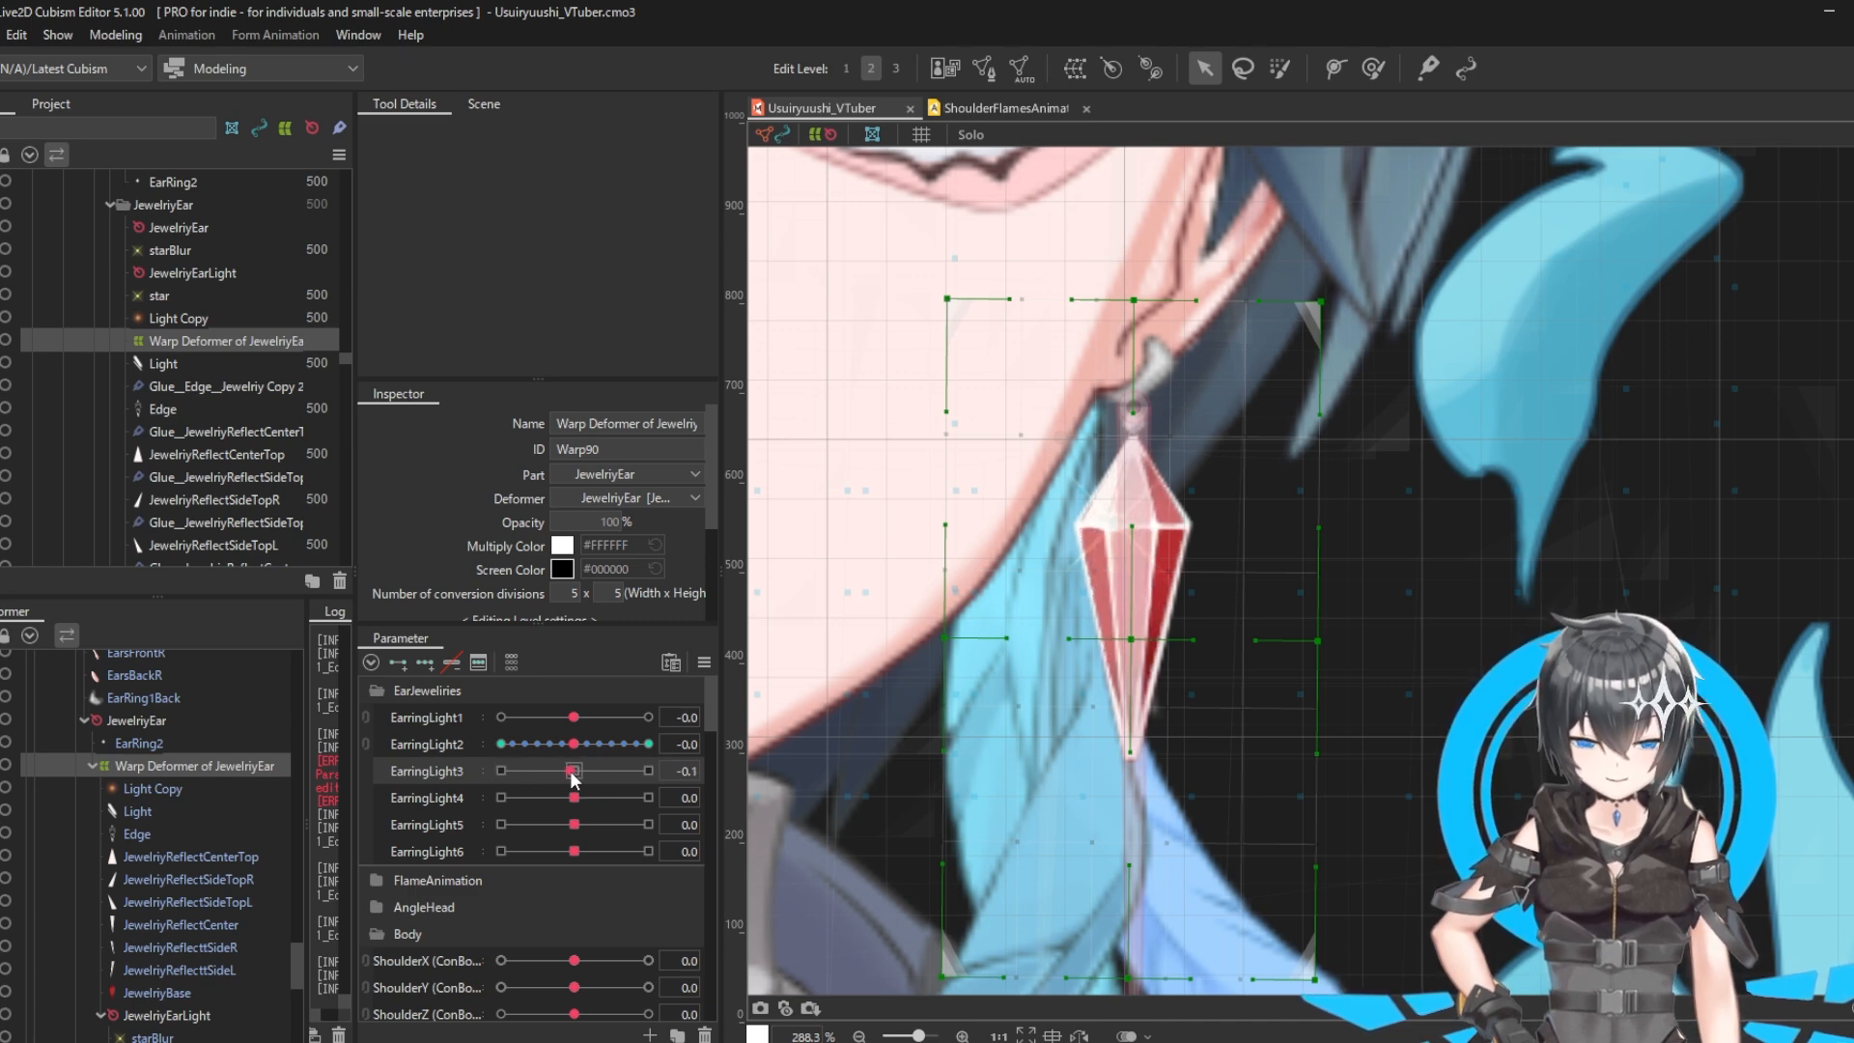
{"action": "mouse_move", "coordinate": [573, 778]}
{"action": "left_mouse_down"}
{"action": "mouse_move", "coordinate": [647, 771]}
{"action": "mouse_move", "coordinate": [512, 767]}
{"action": "mouse_move", "coordinate": [656, 768]}
{"action": "mouse_move", "coordinate": [547, 763]}
{"action": "mouse_move", "coordinate": [551, 748]}
{"action": "mouse_move", "coordinate": [640, 771]}
{"action": "mouse_move", "coordinate": [516, 792]}
{"action": "mouse_move", "coordinate": [573, 797]}
{"action": "mouse_move", "coordinate": [473, 797]}
{"action": "mouse_move", "coordinate": [649, 798]}
{"action": "mouse_move", "coordinate": [576, 799]}
{"action": "left_mouse_up"}
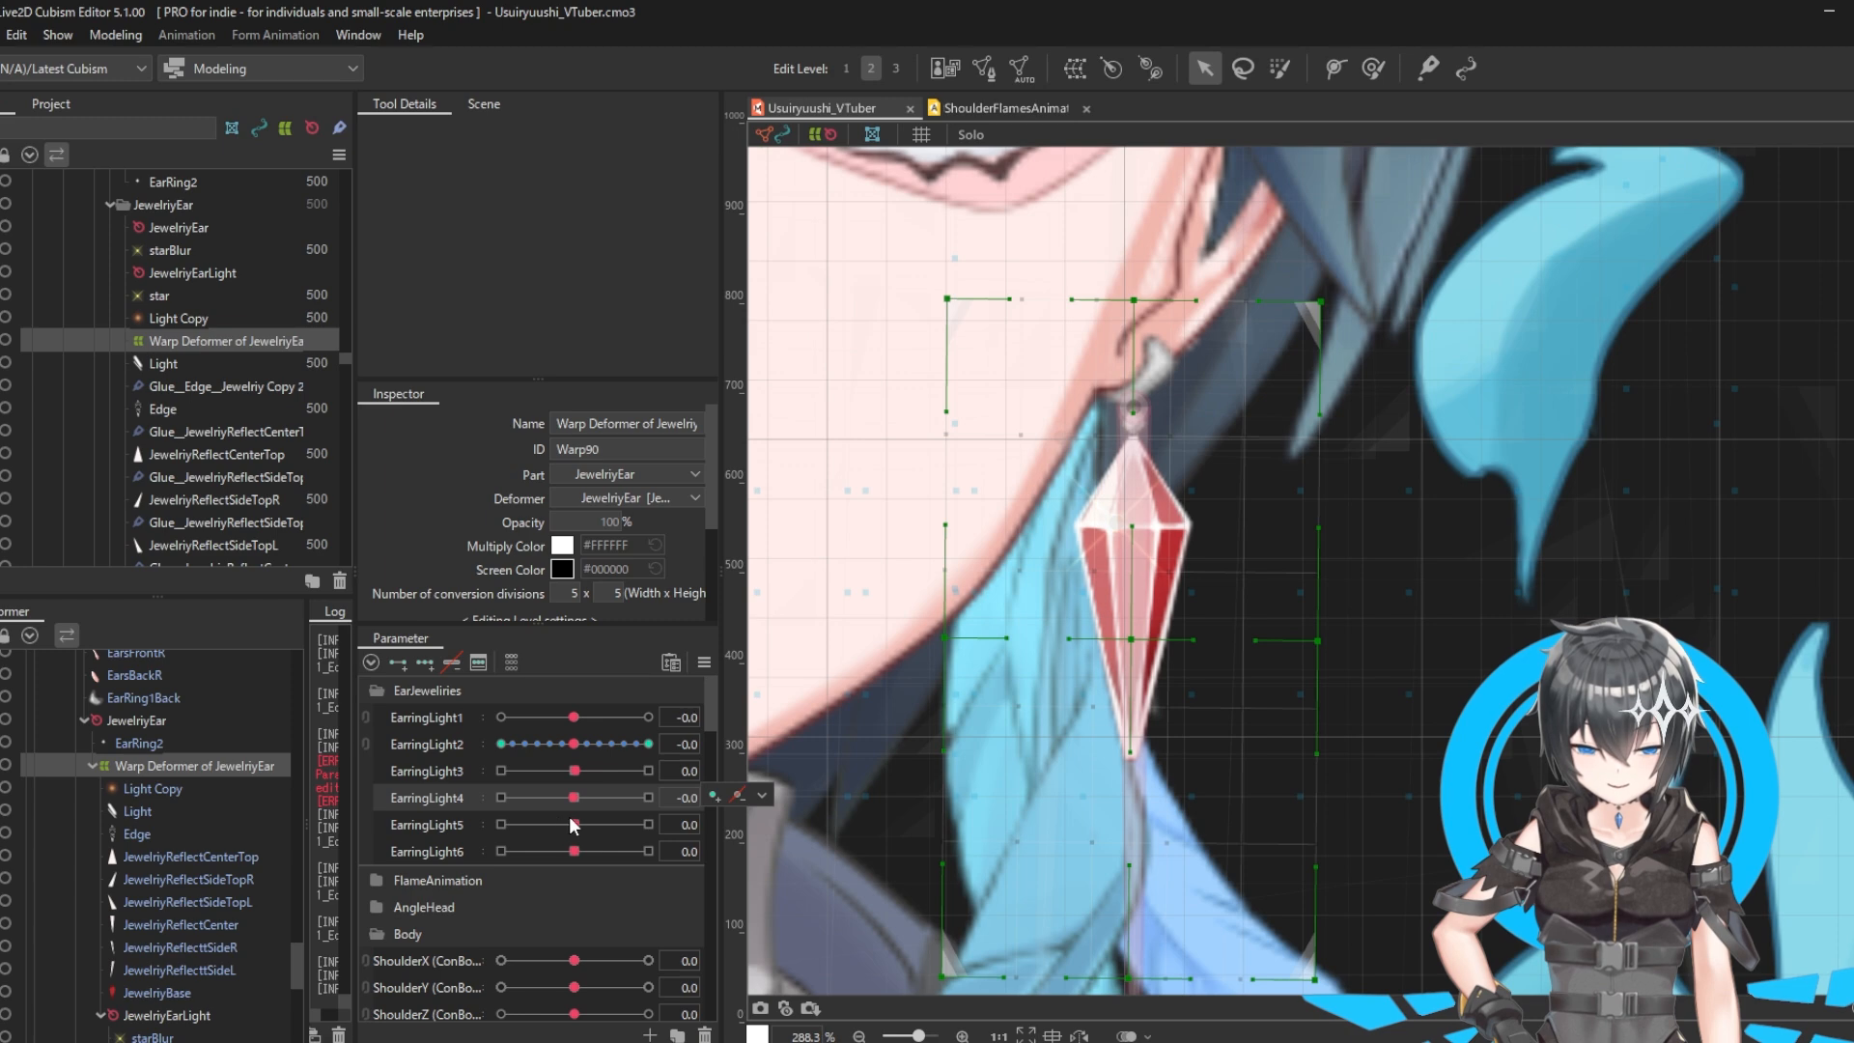
{"action": "mouse_move", "coordinate": [574, 824]}
{"action": "left_mouse_down"}
{"action": "mouse_move", "coordinate": [633, 823]}
{"action": "mouse_move", "coordinate": [487, 822]}
{"action": "mouse_move", "coordinate": [649, 824]}
{"action": "mouse_move", "coordinate": [525, 824]}
{"action": "mouse_move", "coordinate": [664, 841]}
{"action": "mouse_move", "coordinate": [500, 847]}
{"action": "mouse_move", "coordinate": [643, 846]}
{"action": "mouse_move", "coordinate": [571, 850]}
{"action": "left_mouse_up"}
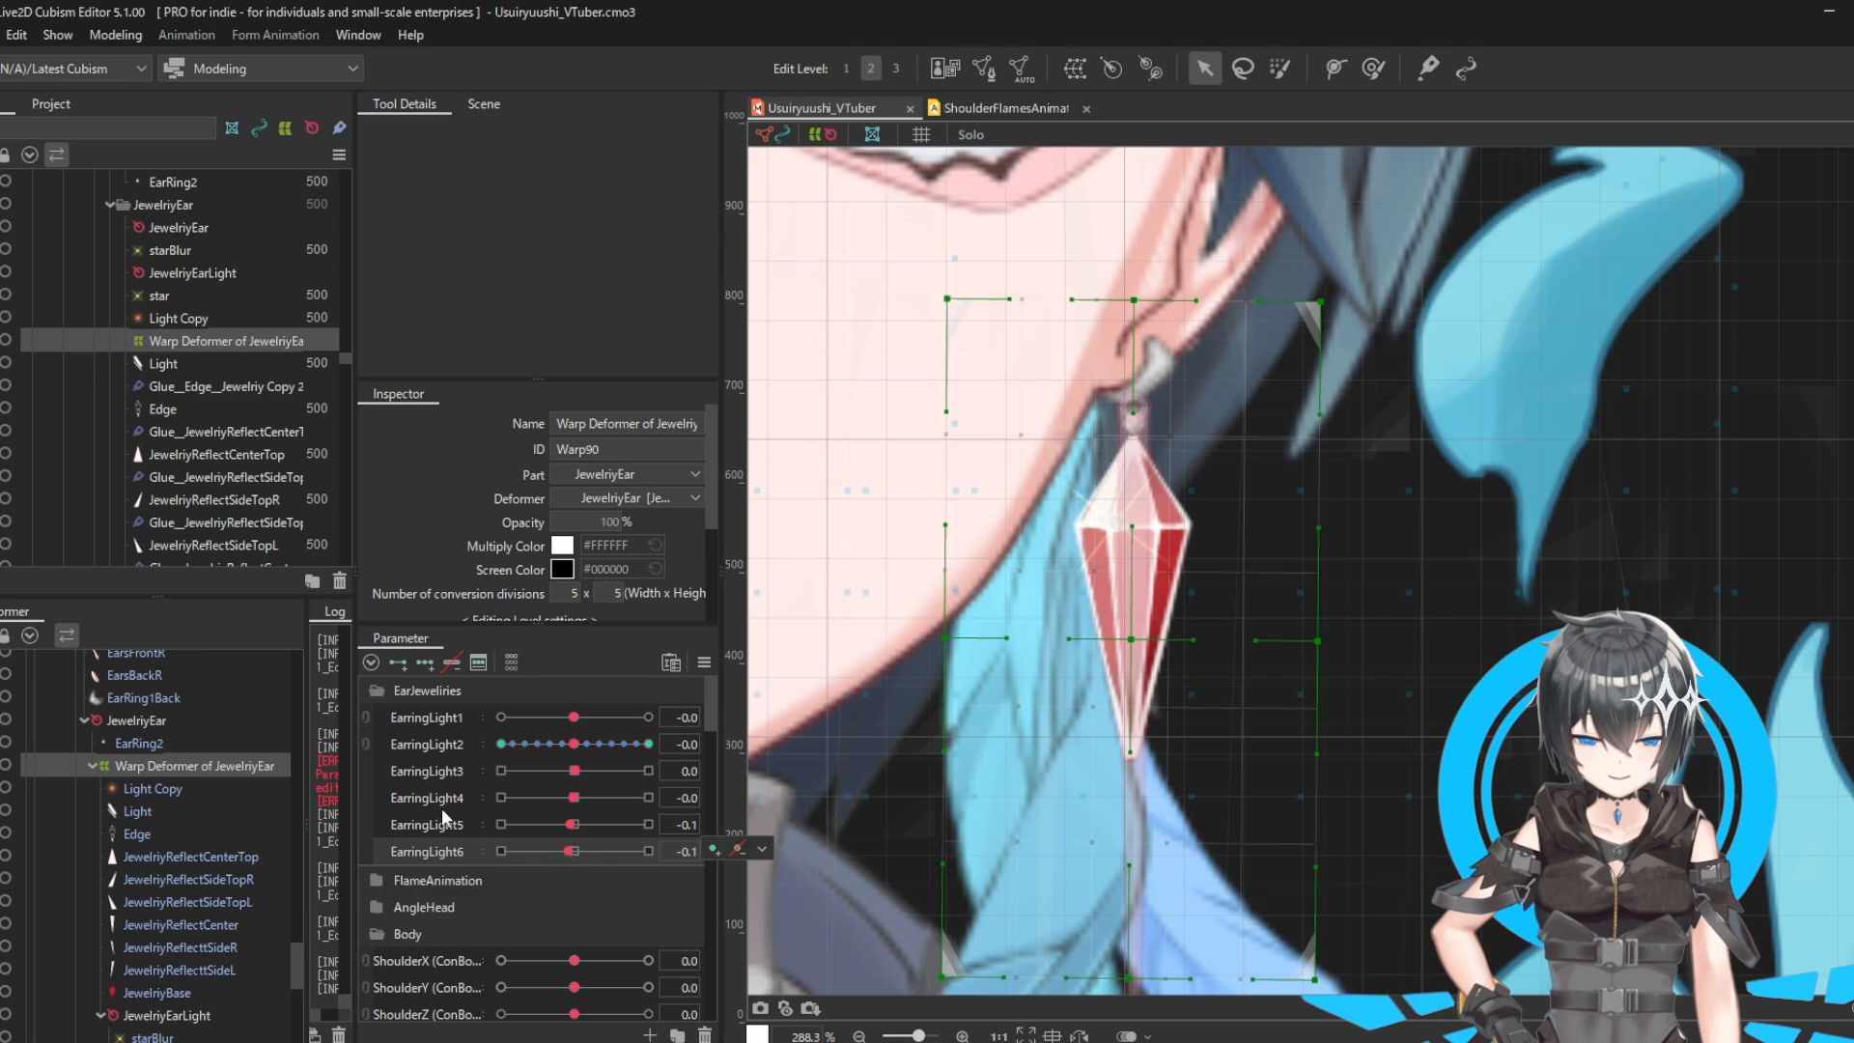
Step: Reset all parameters to default, raise the Light layer's opacity to 100% at EarringLight6's centre key and preview that parameter
{"action": "left_click", "coordinate": [138, 812]}
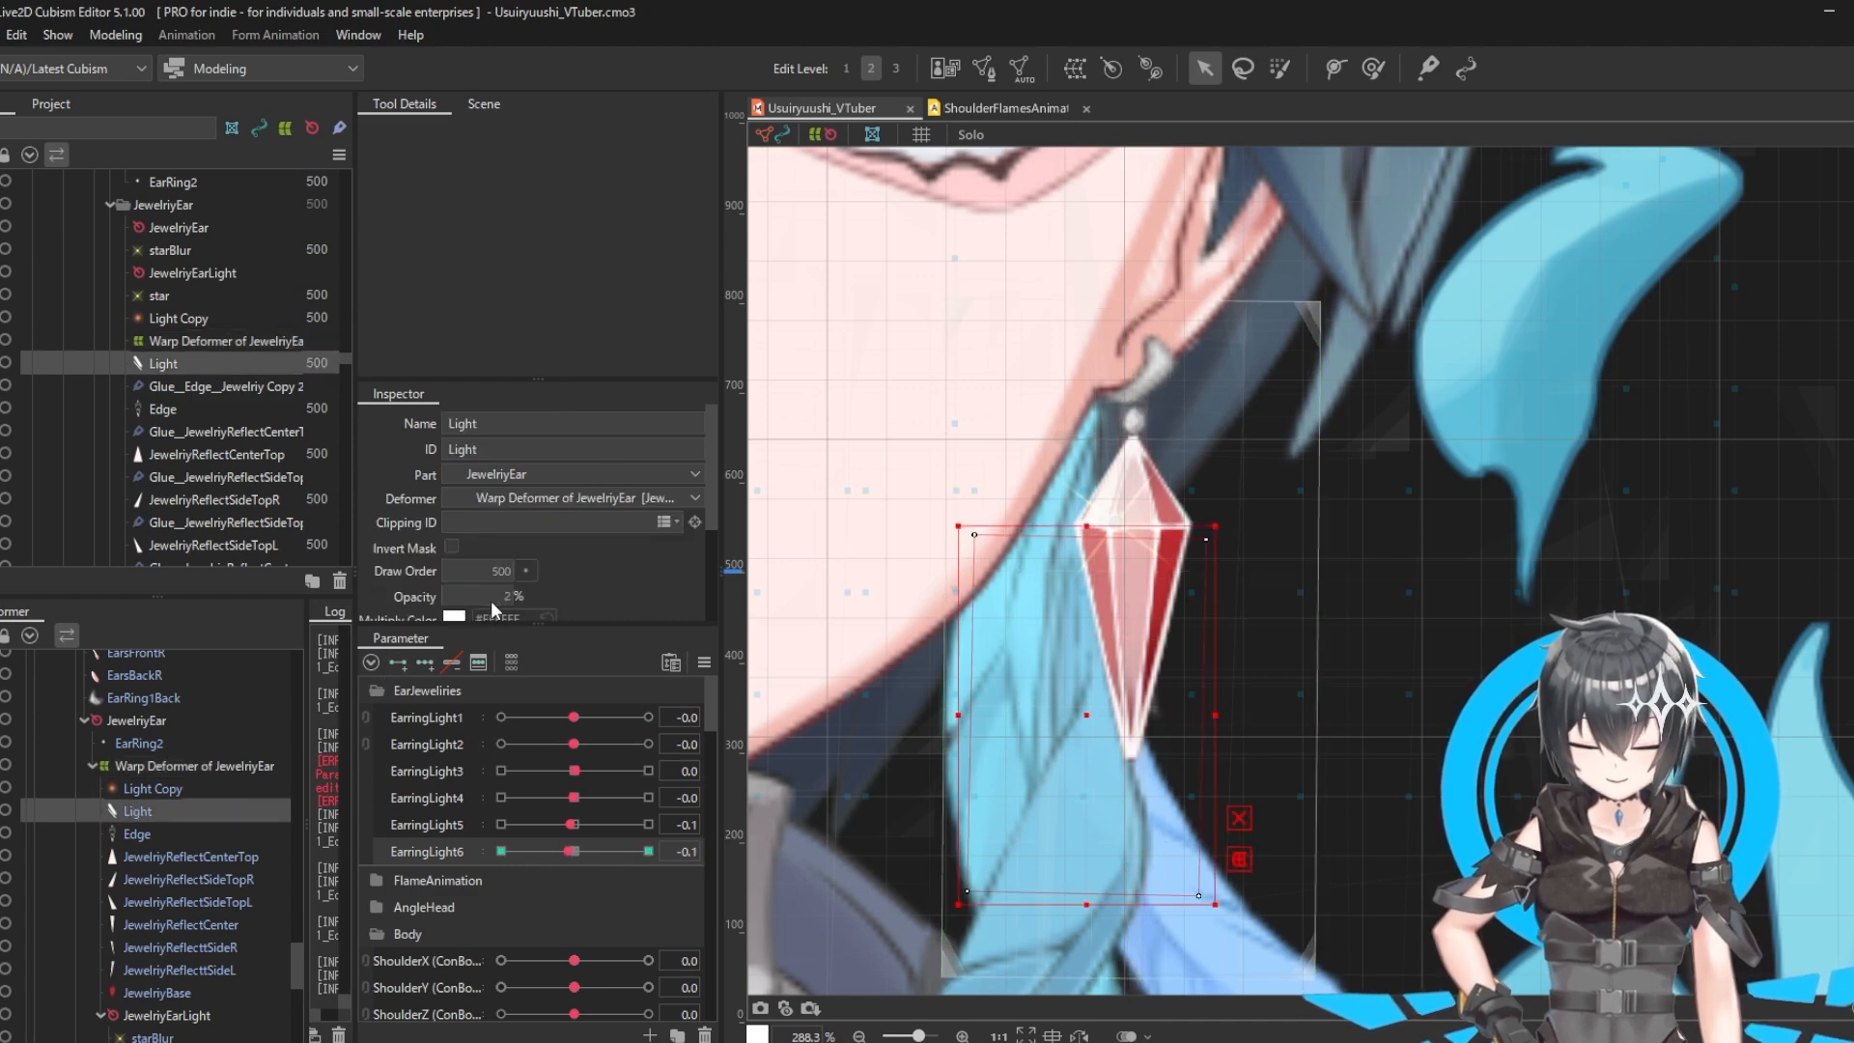
{"action": "left_click", "coordinate": [704, 664]}
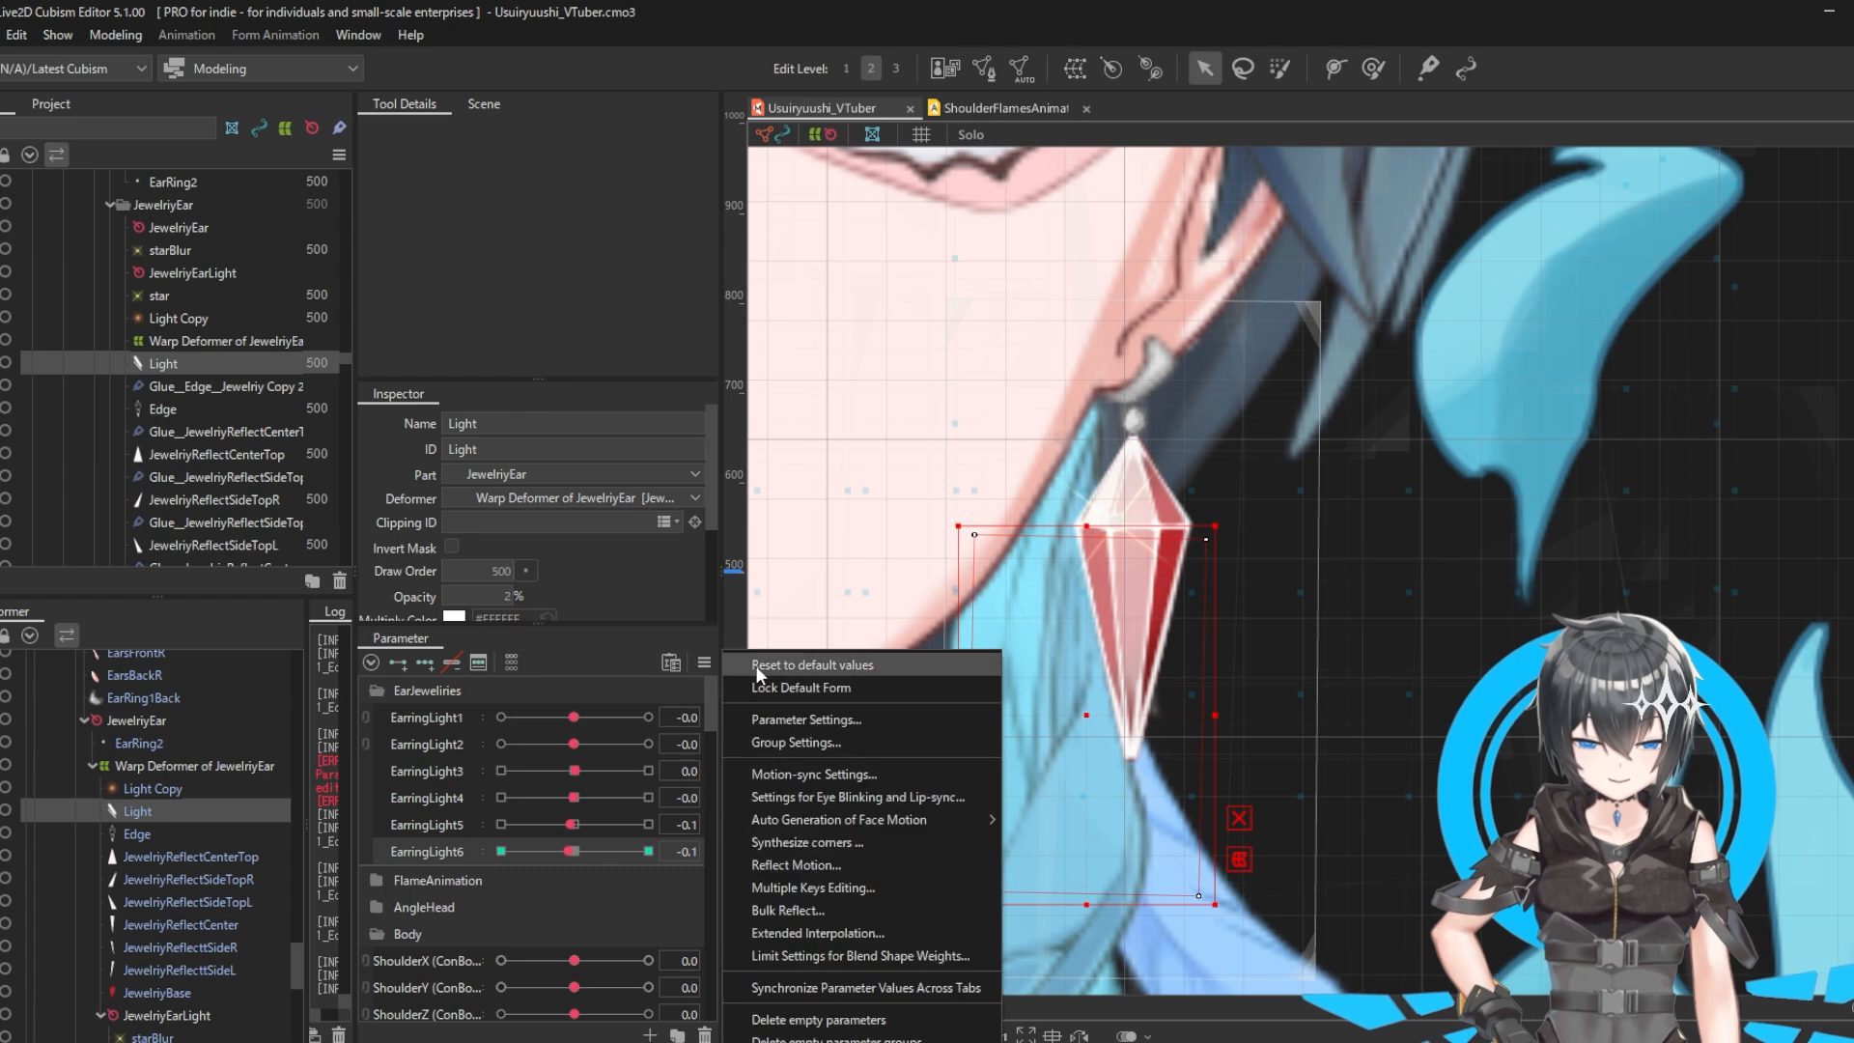
{"action": "left_click", "coordinate": [756, 667]}
{"action": "left_click_drag", "start_coordinate": [448, 595], "coordinate": [518, 596]}
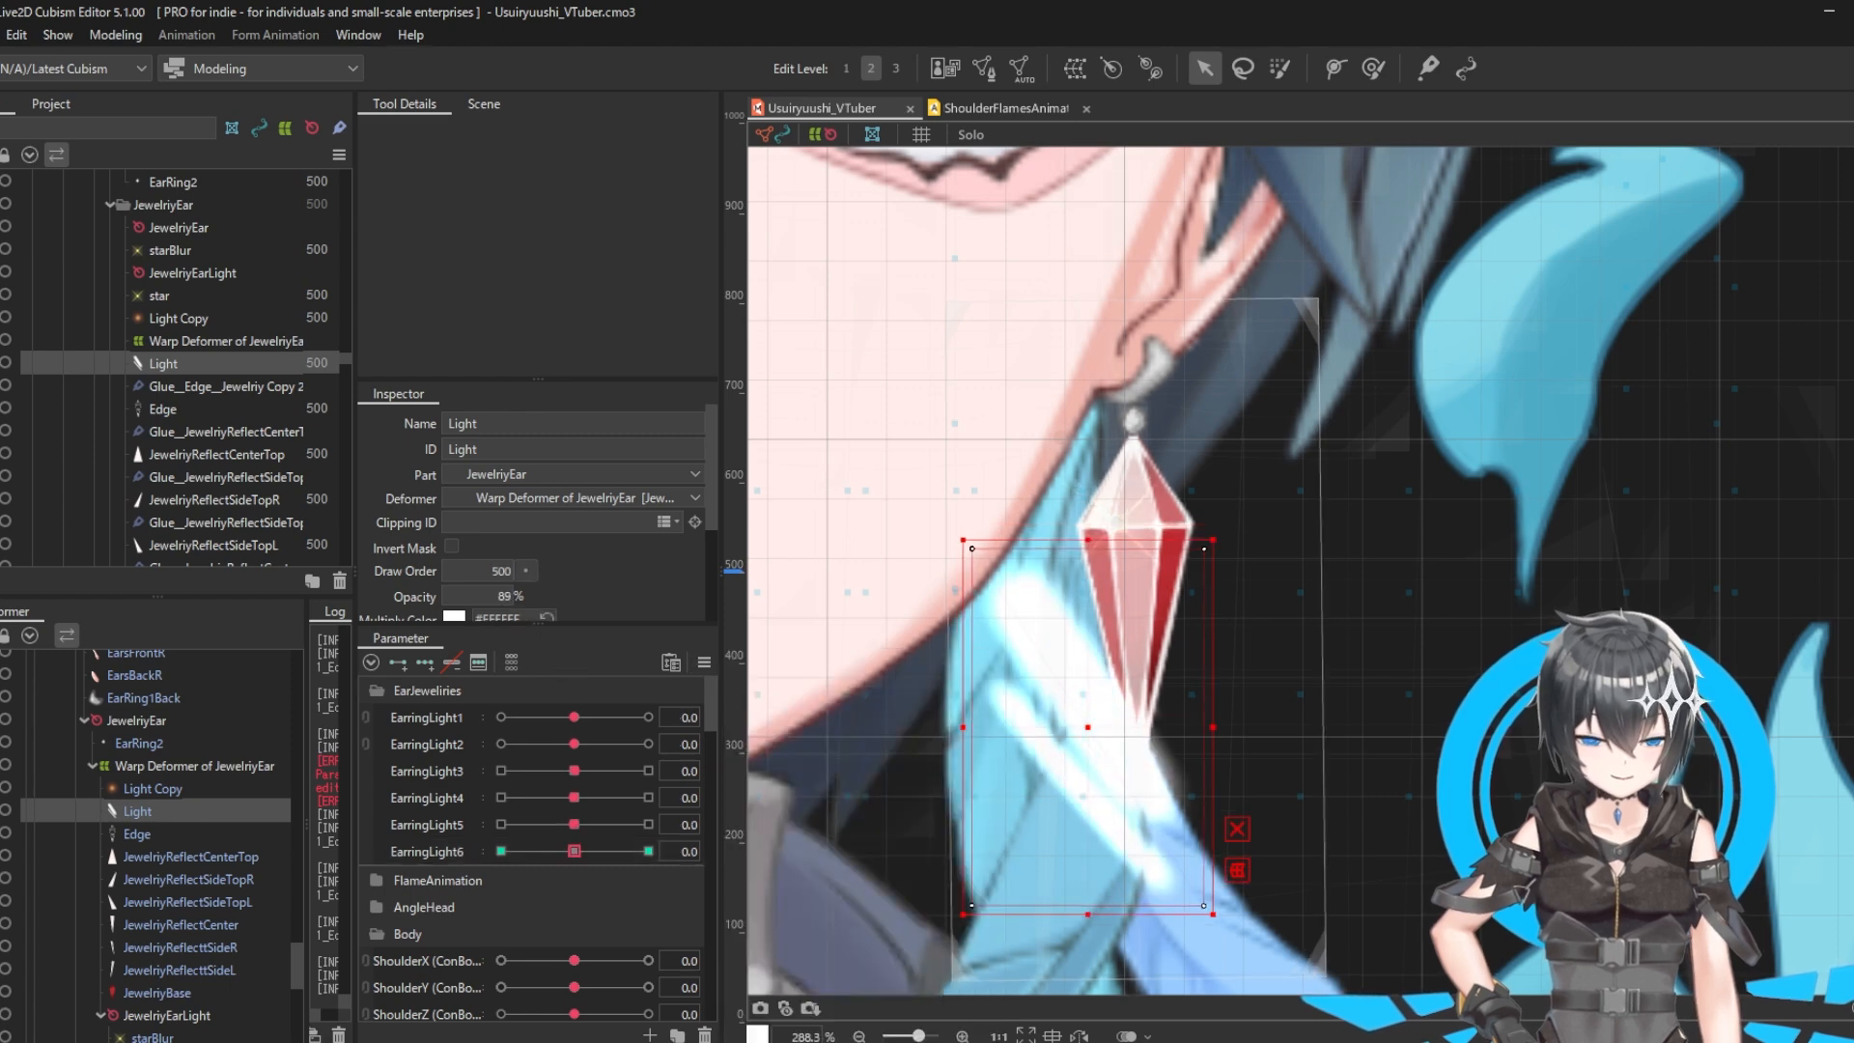
{"action": "left_click_drag", "start_coordinate": [614, 858], "coordinate": [576, 860]}
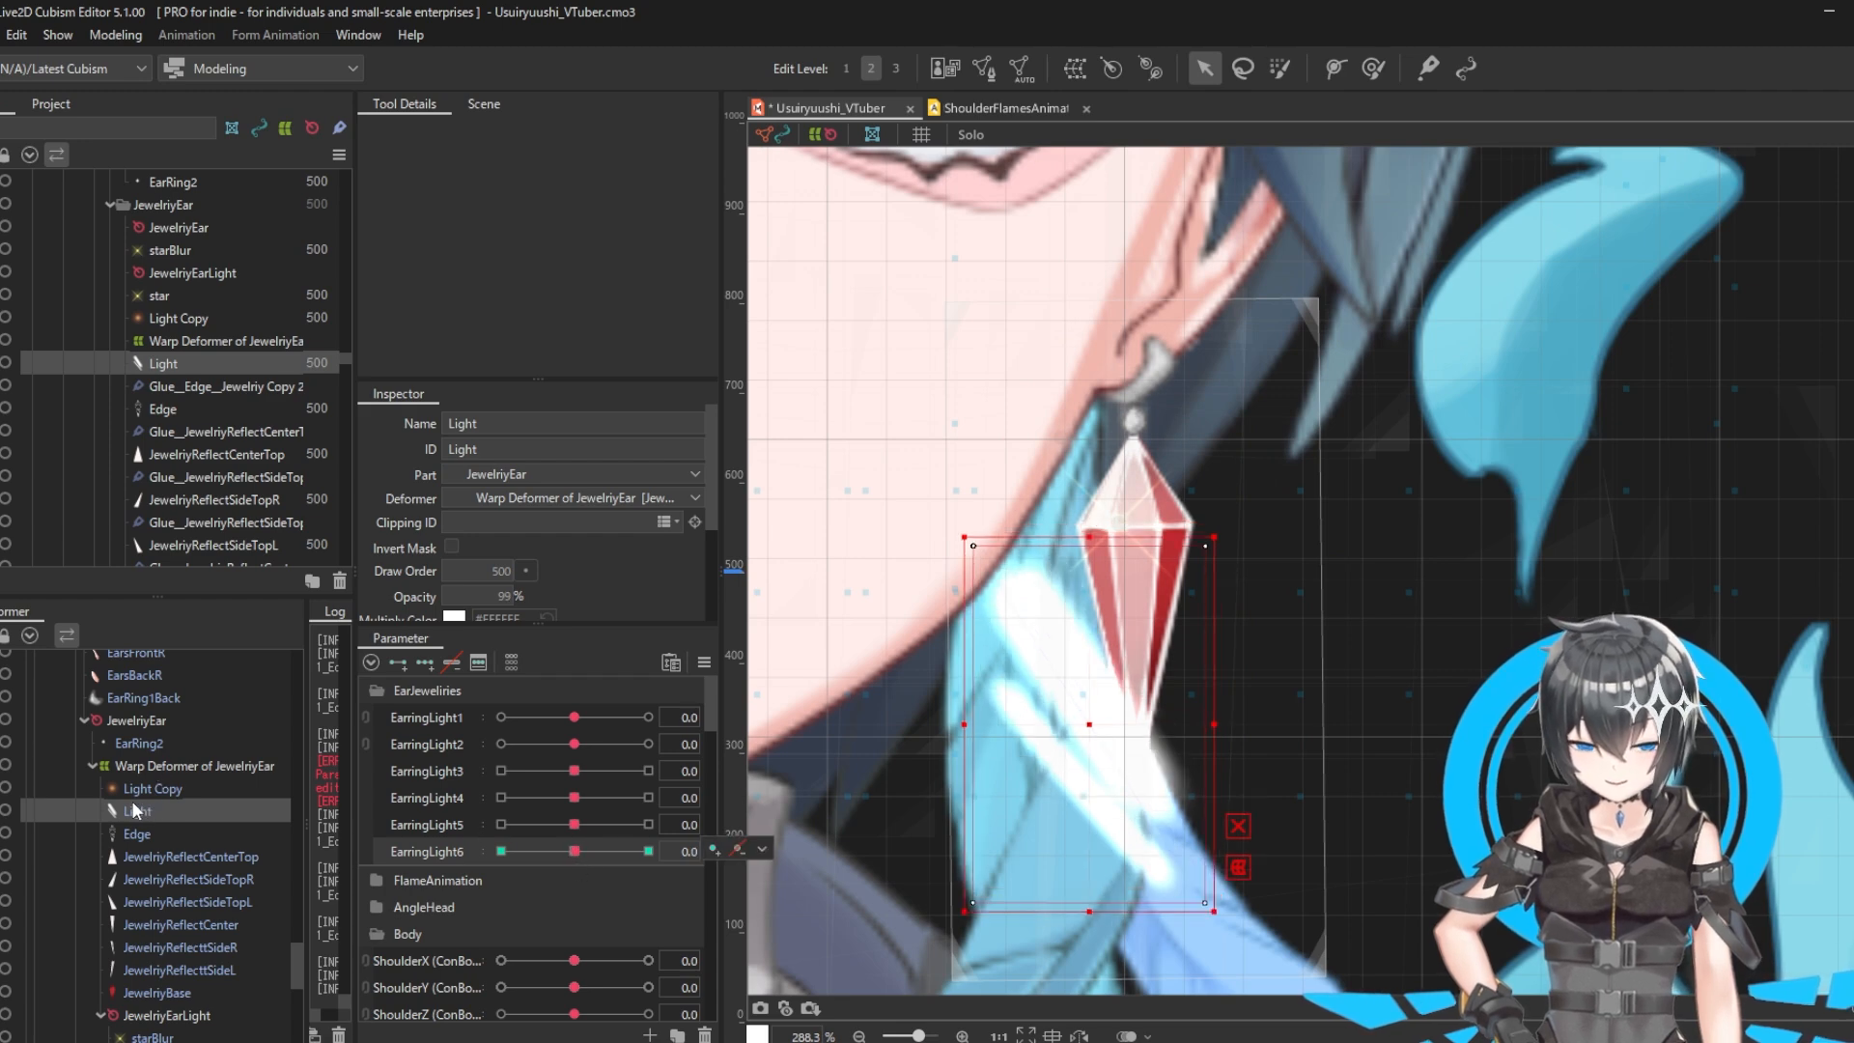
Step: Select the JewelriyReflectCenter and JewelriyReflectCenterTop layers and preview how the light crosses them with EarringLight6
{"action": "scroll", "coordinate": [176, 849], "scroll_direction": "down", "scroll_amount": 2}
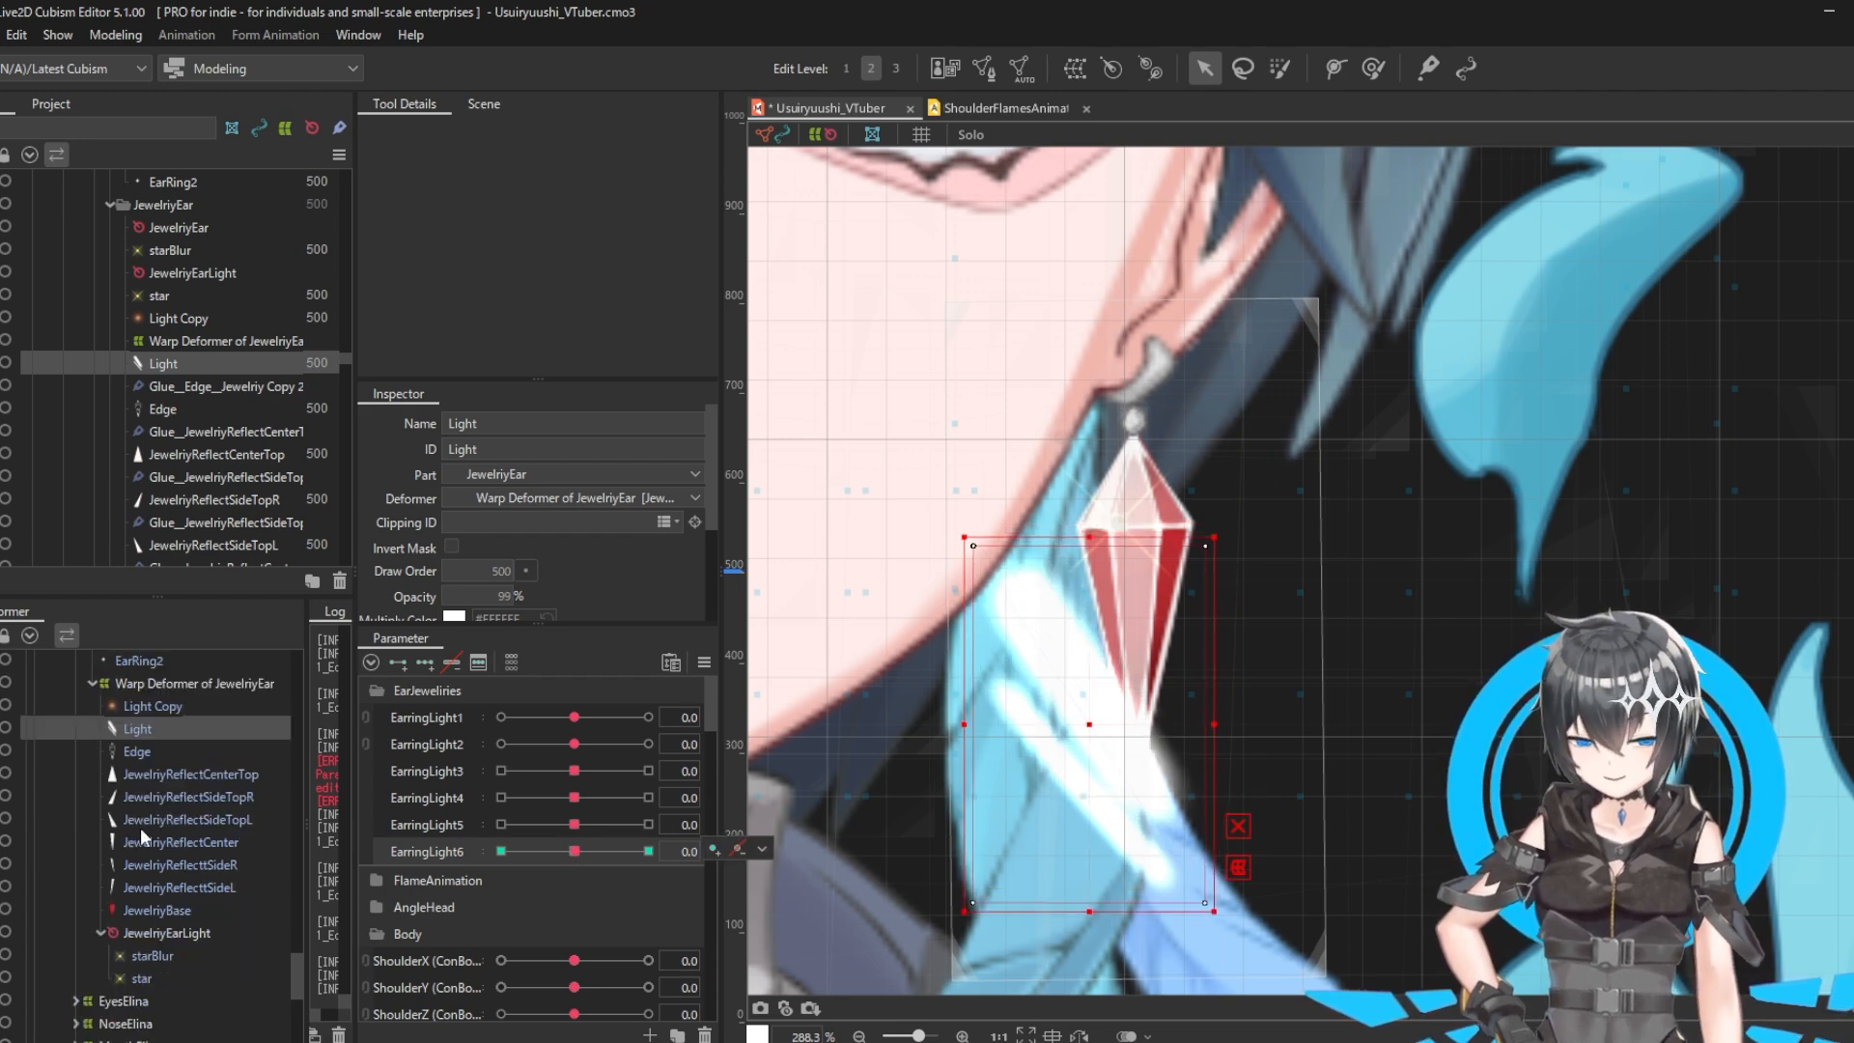
{"action": "left_click", "coordinate": [230, 843]}
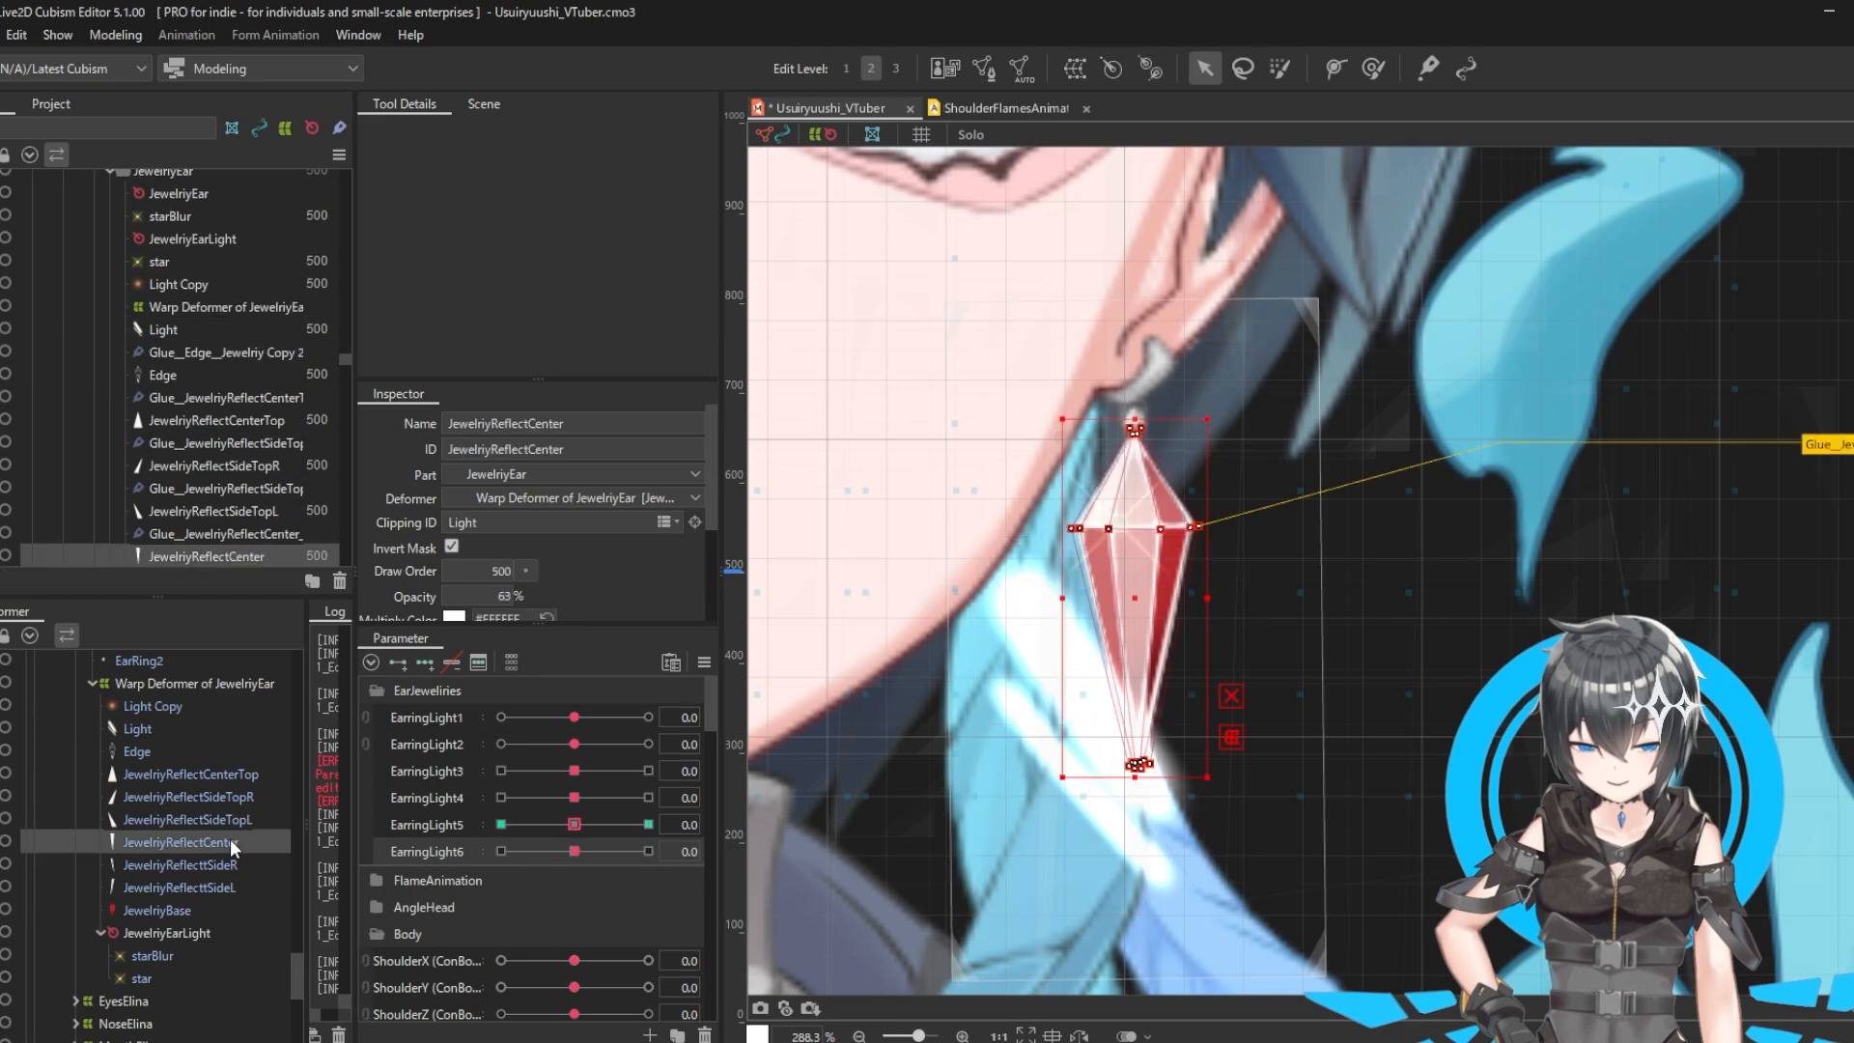
{"action": "left_click", "coordinate": [199, 774], "text": "ctrl"}
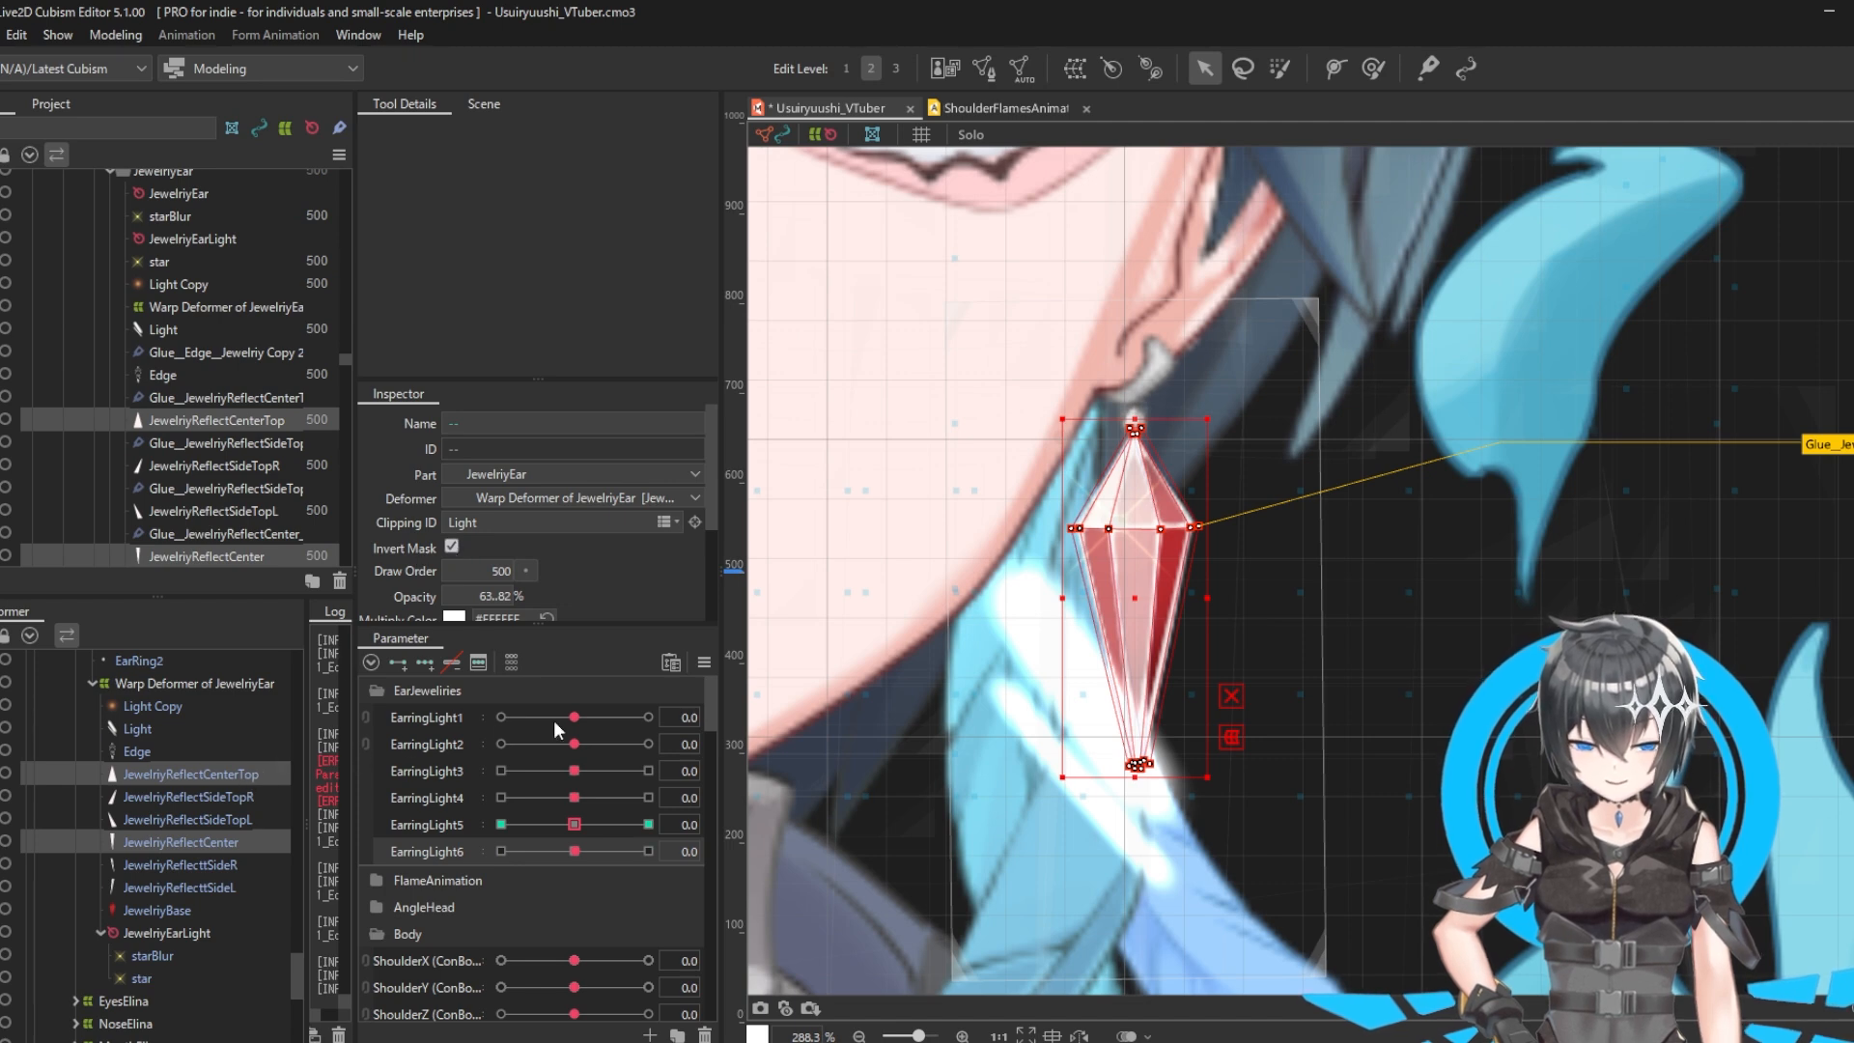
{"action": "mouse_move", "coordinate": [577, 853]}
{"action": "left_mouse_down"}
{"action": "mouse_move", "coordinate": [655, 835]}
{"action": "mouse_move", "coordinate": [531, 821]}
{"action": "mouse_move", "coordinate": [715, 807]}
{"action": "mouse_move", "coordinate": [474, 821]}
{"action": "mouse_move", "coordinate": [565, 829]}
{"action": "left_mouse_up"}
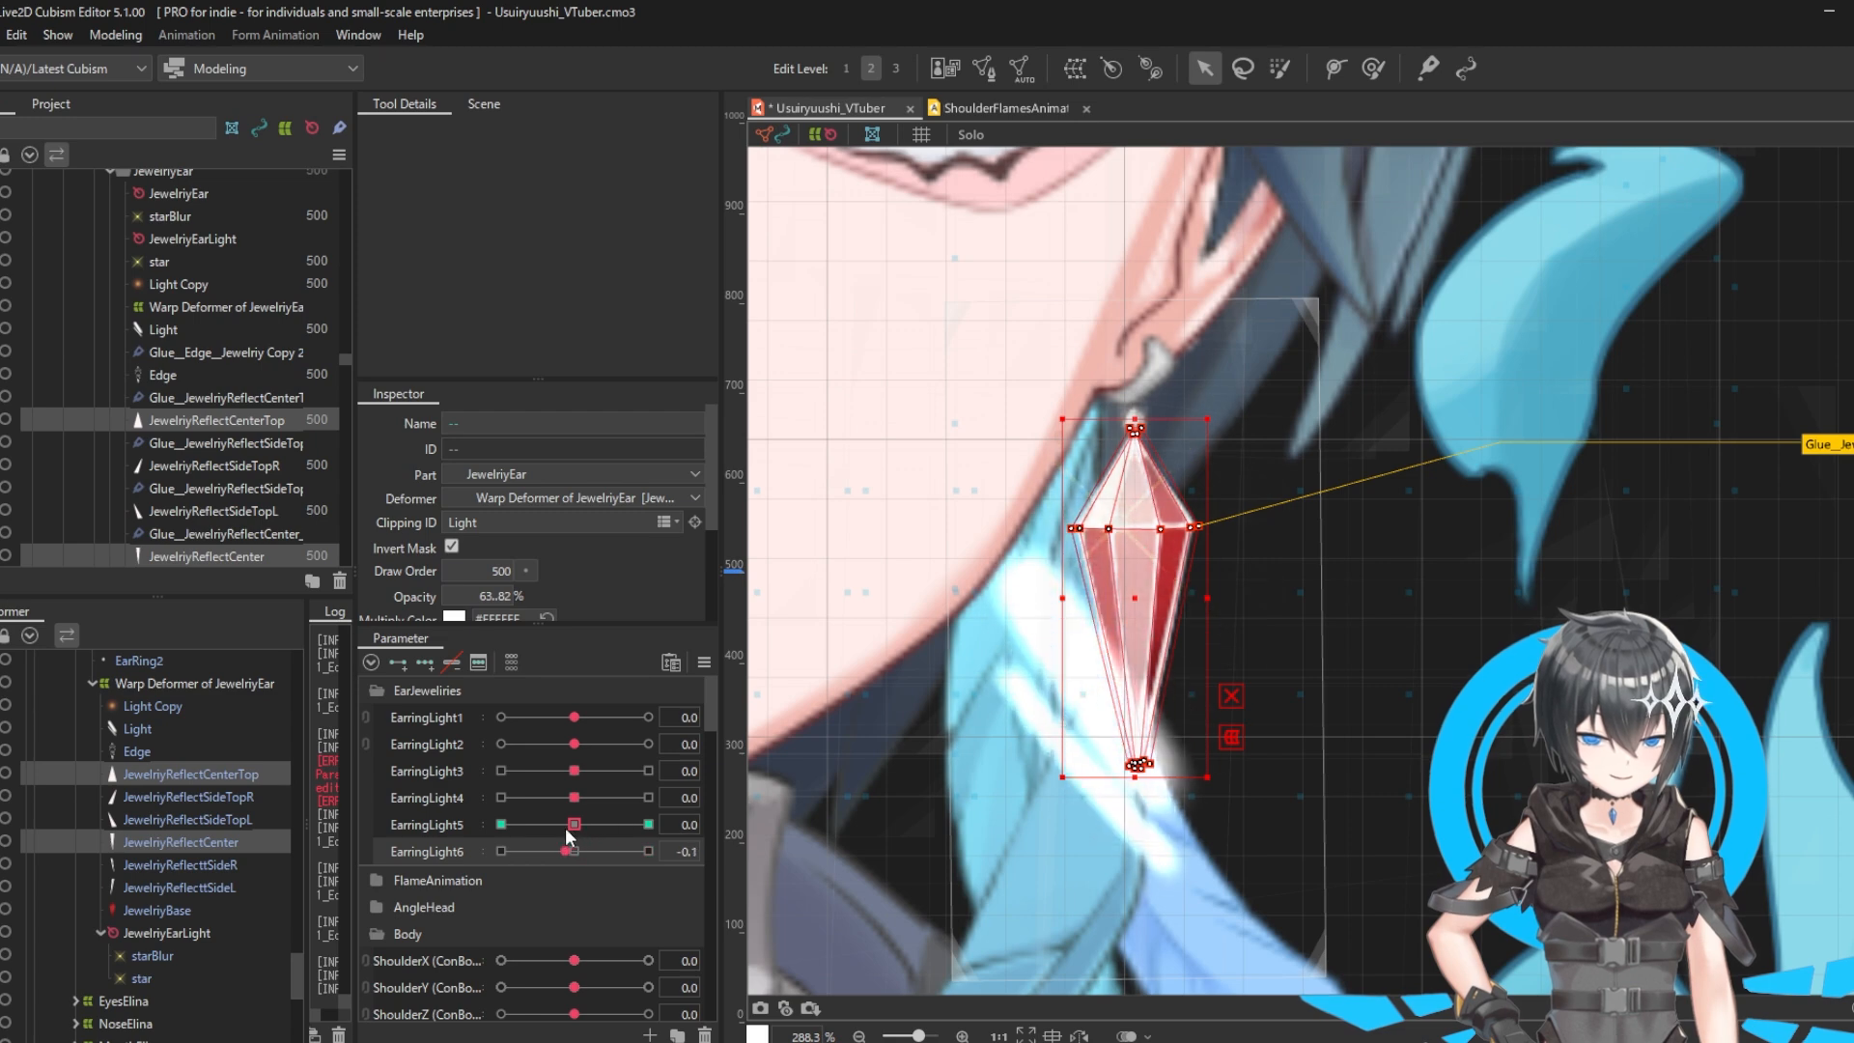
Step: Reset the parameters to default, set the Light layer's opacity to 0% at EarringLight6's centre key and preview that parameter
{"action": "left_click", "coordinate": [704, 662]}
{"action": "left_click", "coordinate": [766, 669]}
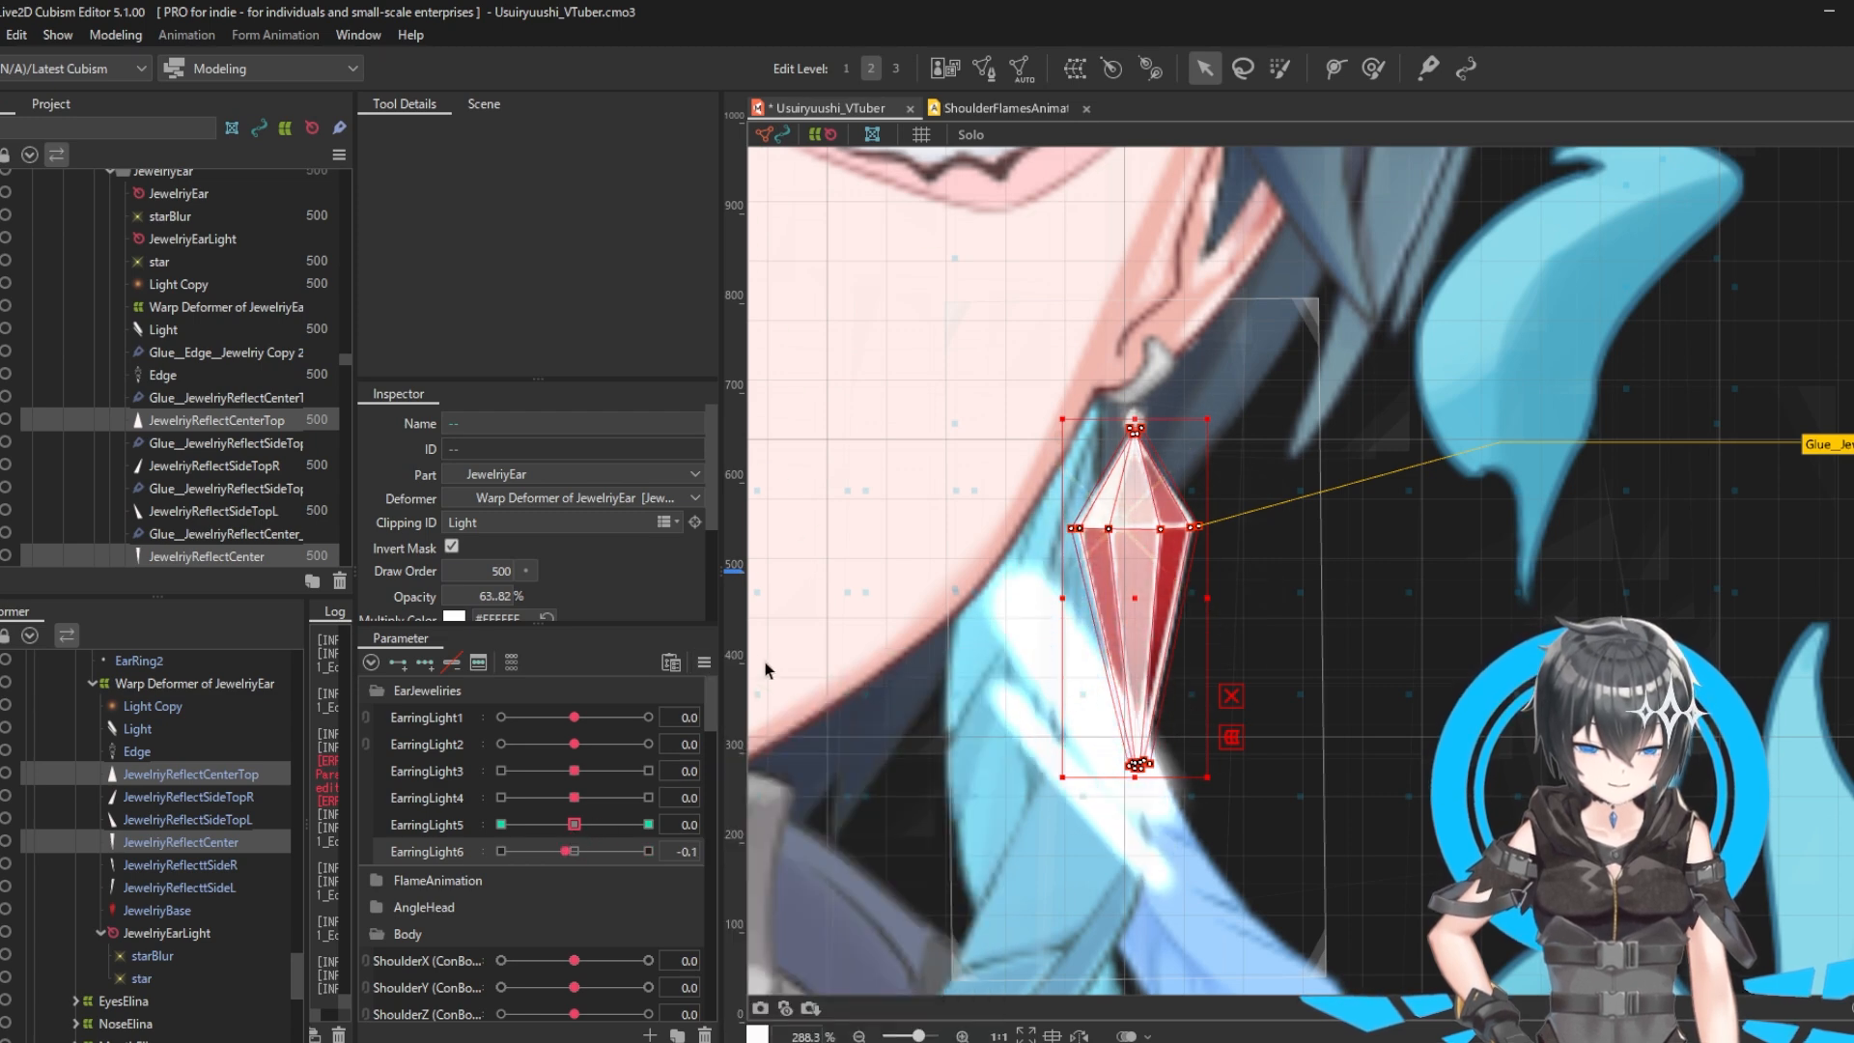
{"action": "left_click", "coordinate": [121, 729]}
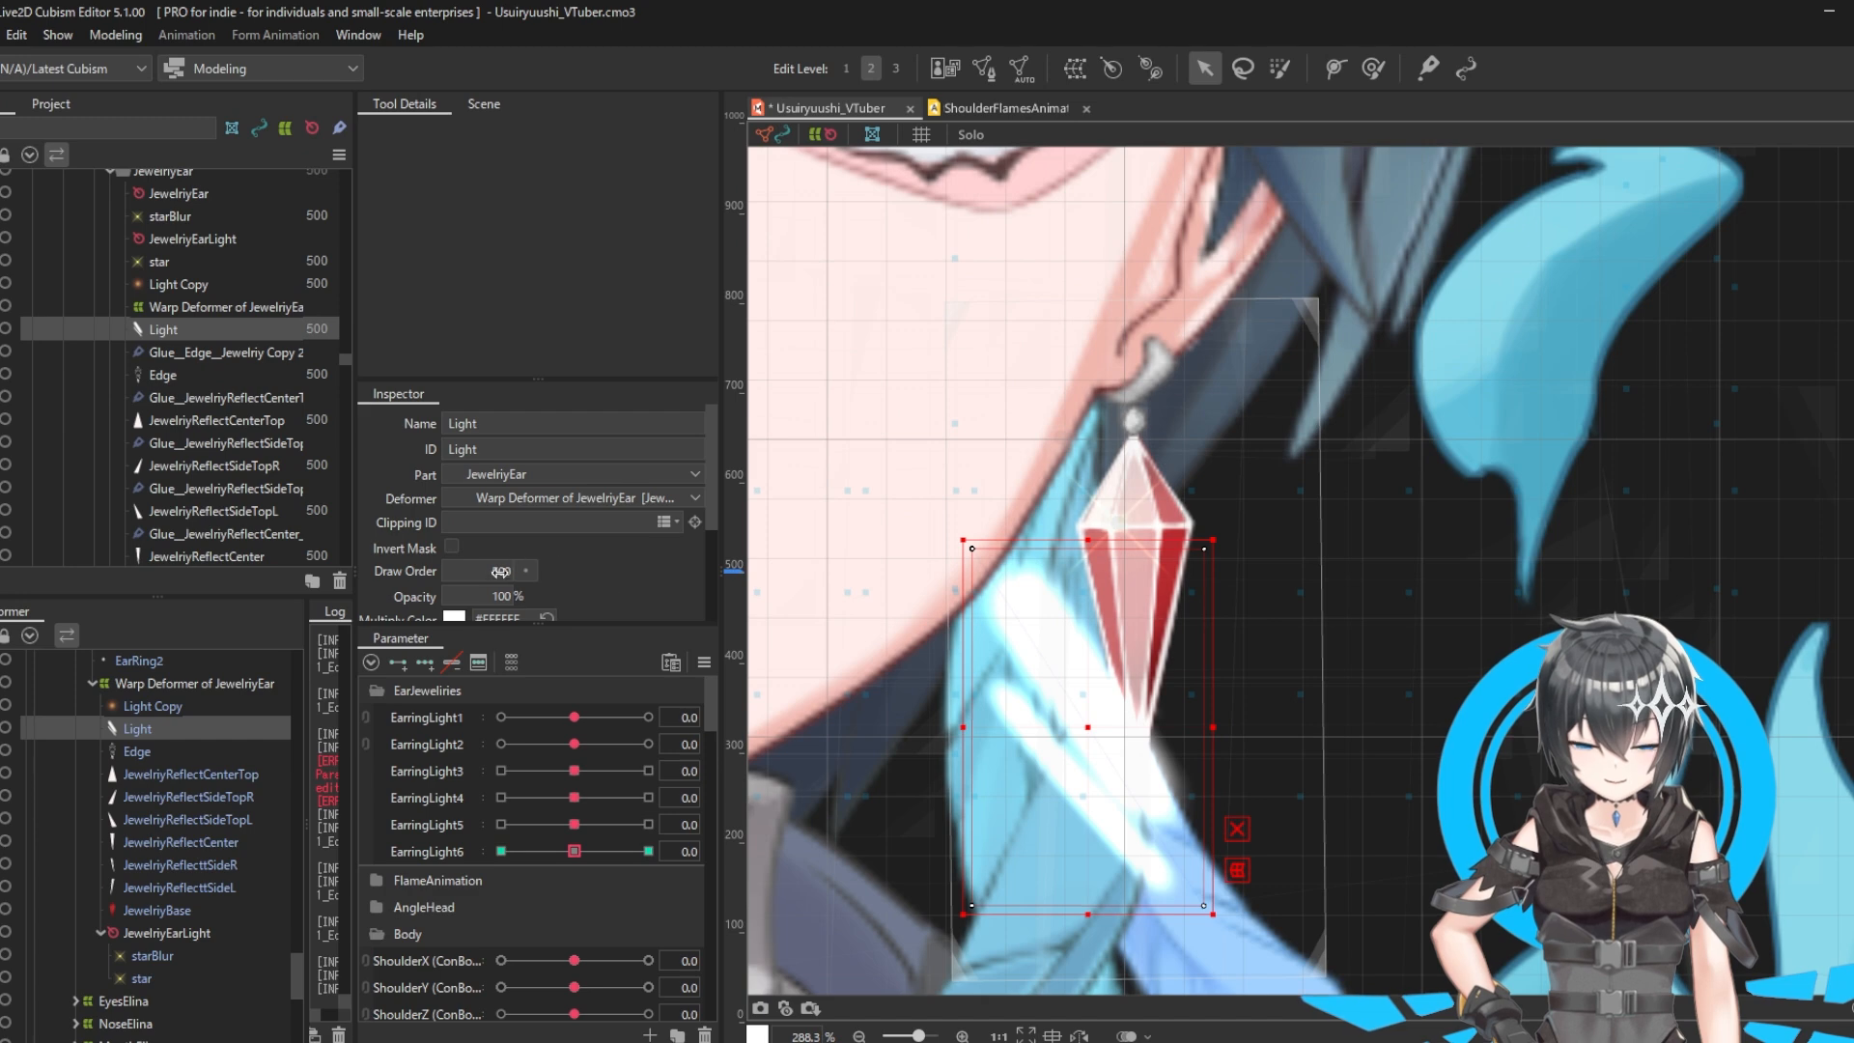
{"action": "left_click_drag", "start_coordinate": [510, 596], "coordinate": [415, 596]}
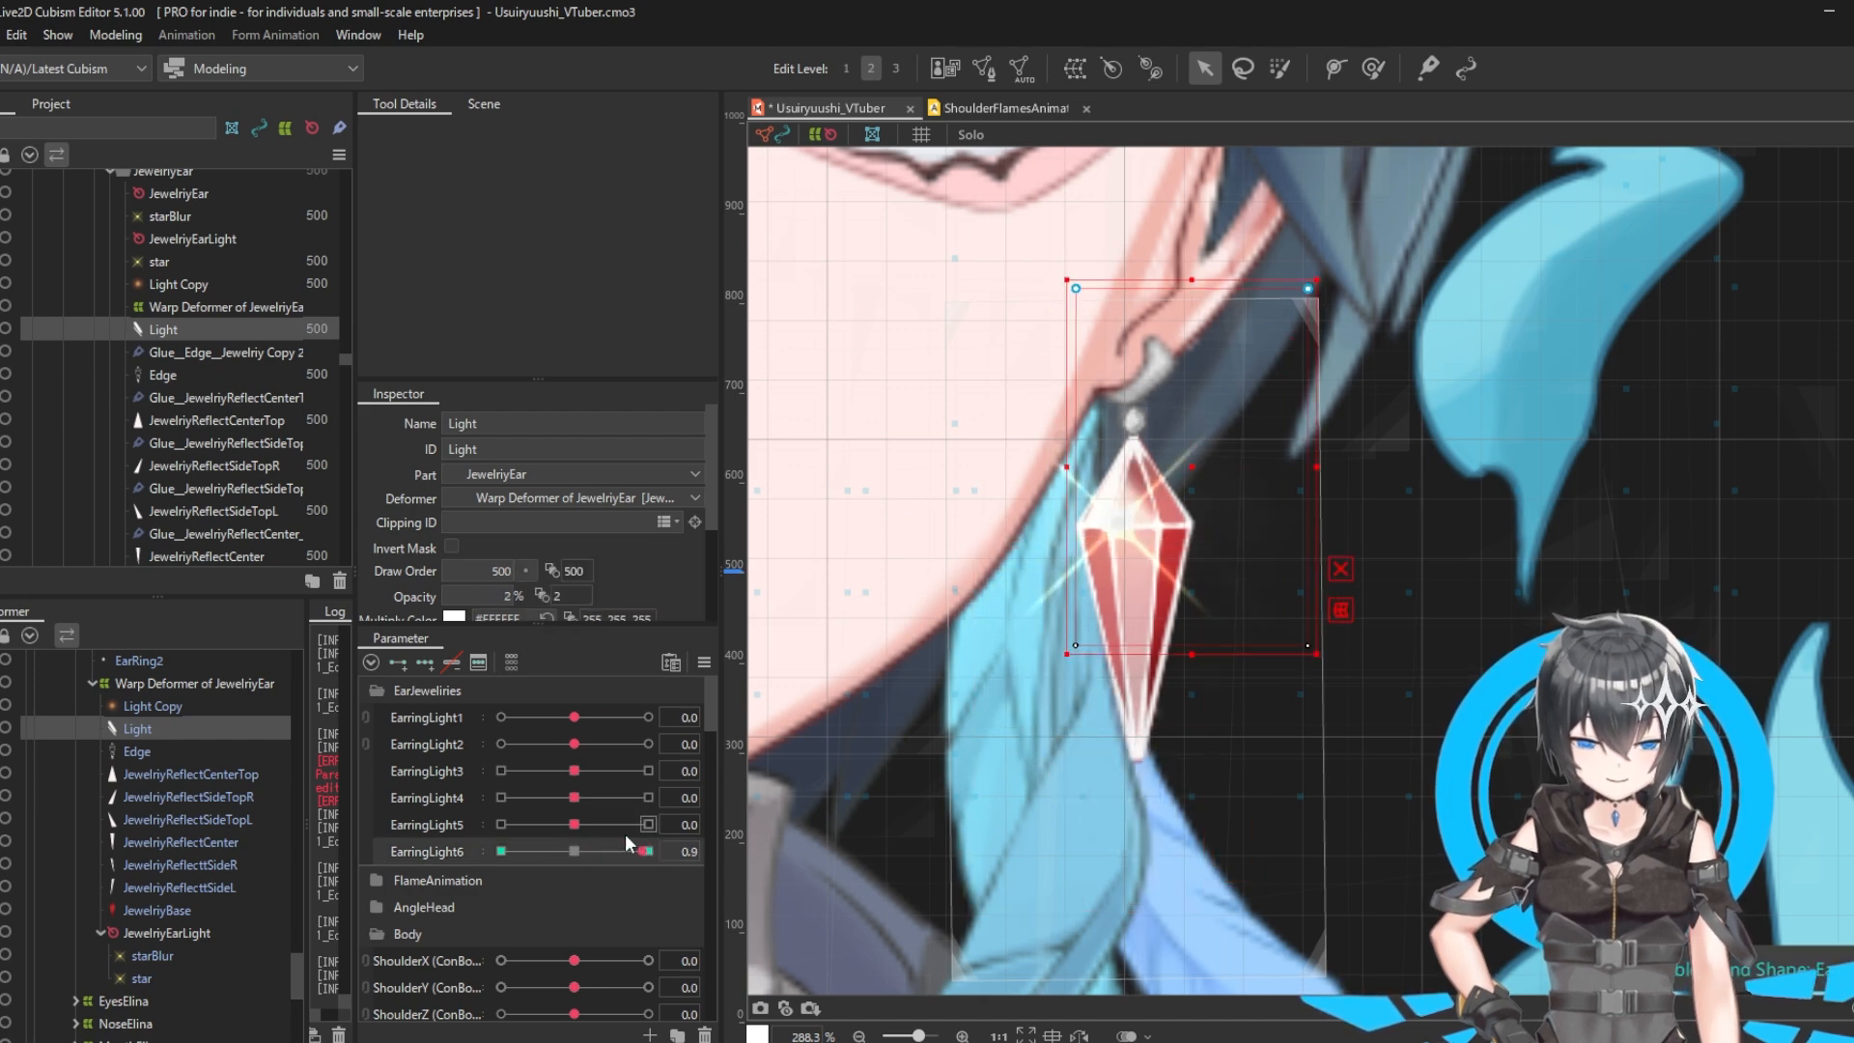
{"action": "left_click_drag", "start_coordinate": [629, 843], "coordinate": [575, 850]}
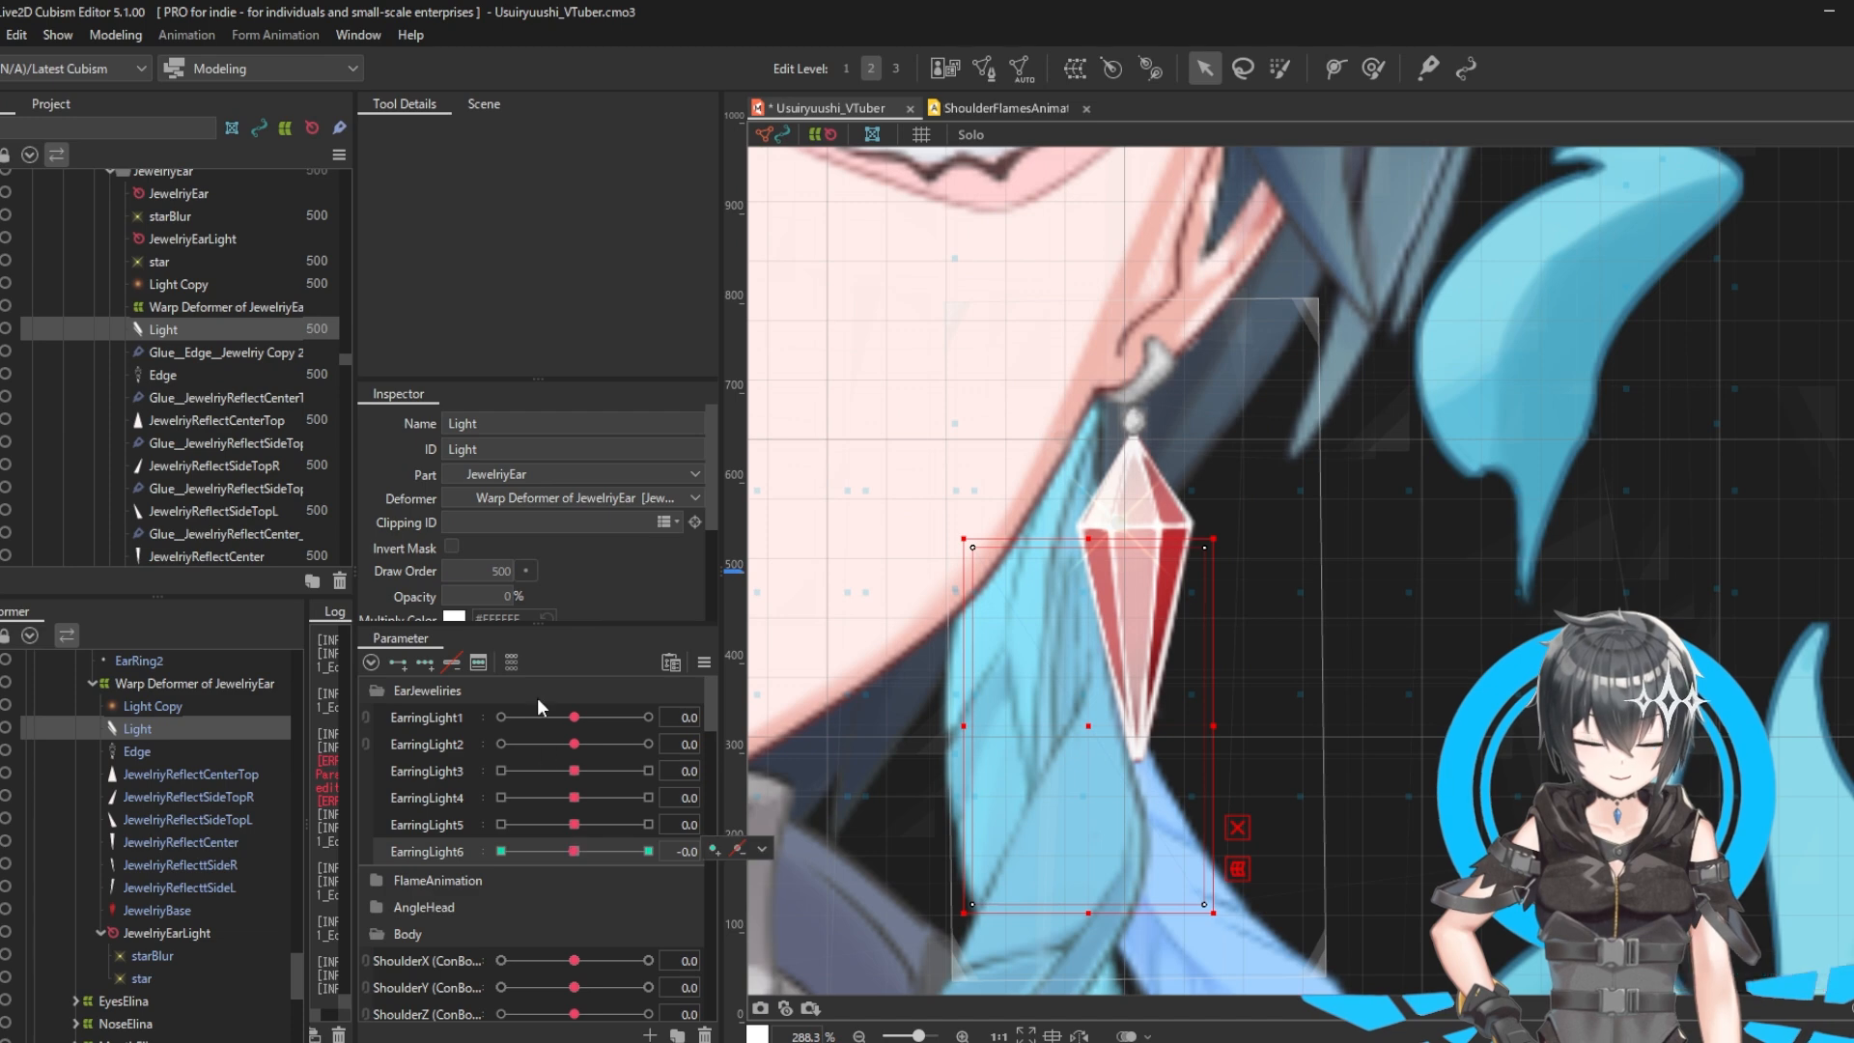
Step: Open the model's Physics Settings and view the character's head and earring up close in the preview
{"action": "left_click", "coordinate": [131, 33]}
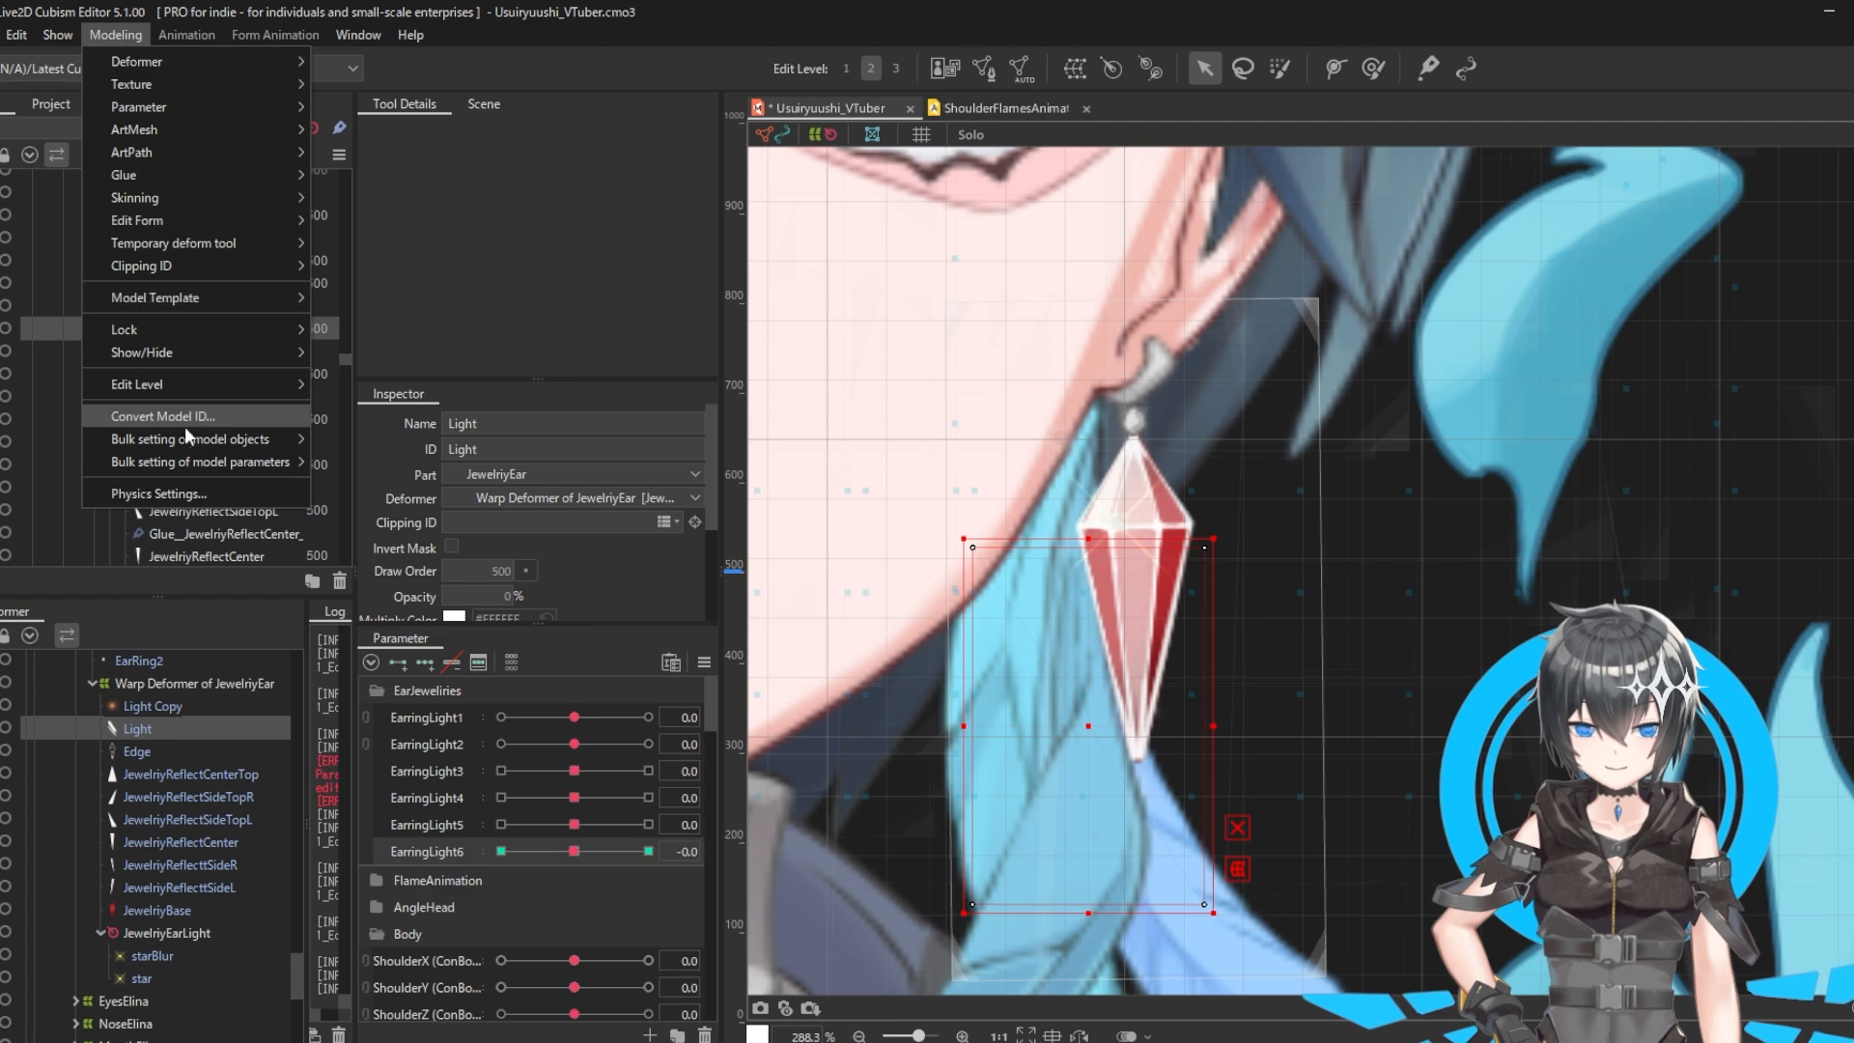
{"action": "left_click", "coordinate": [174, 489]}
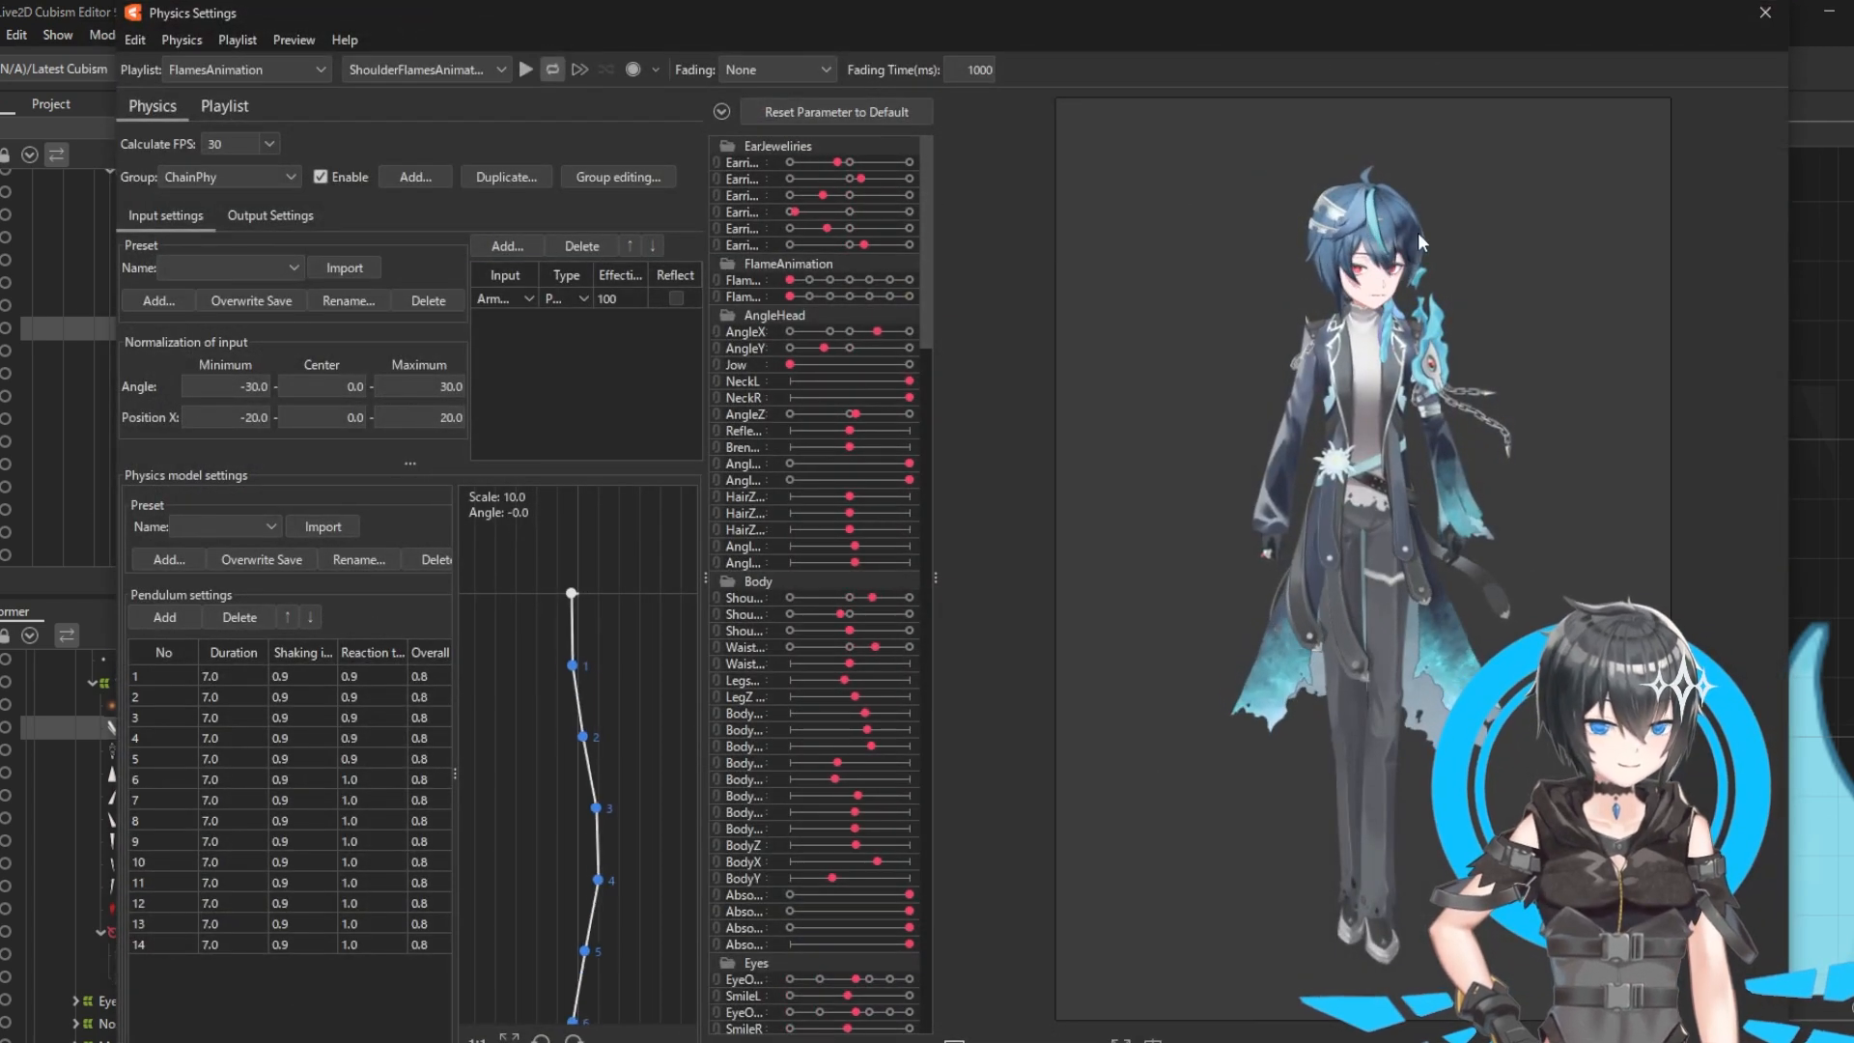
{"action": "scroll", "coordinate": [1333, 280], "scroll_direction": "up", "scroll_amount": 5}
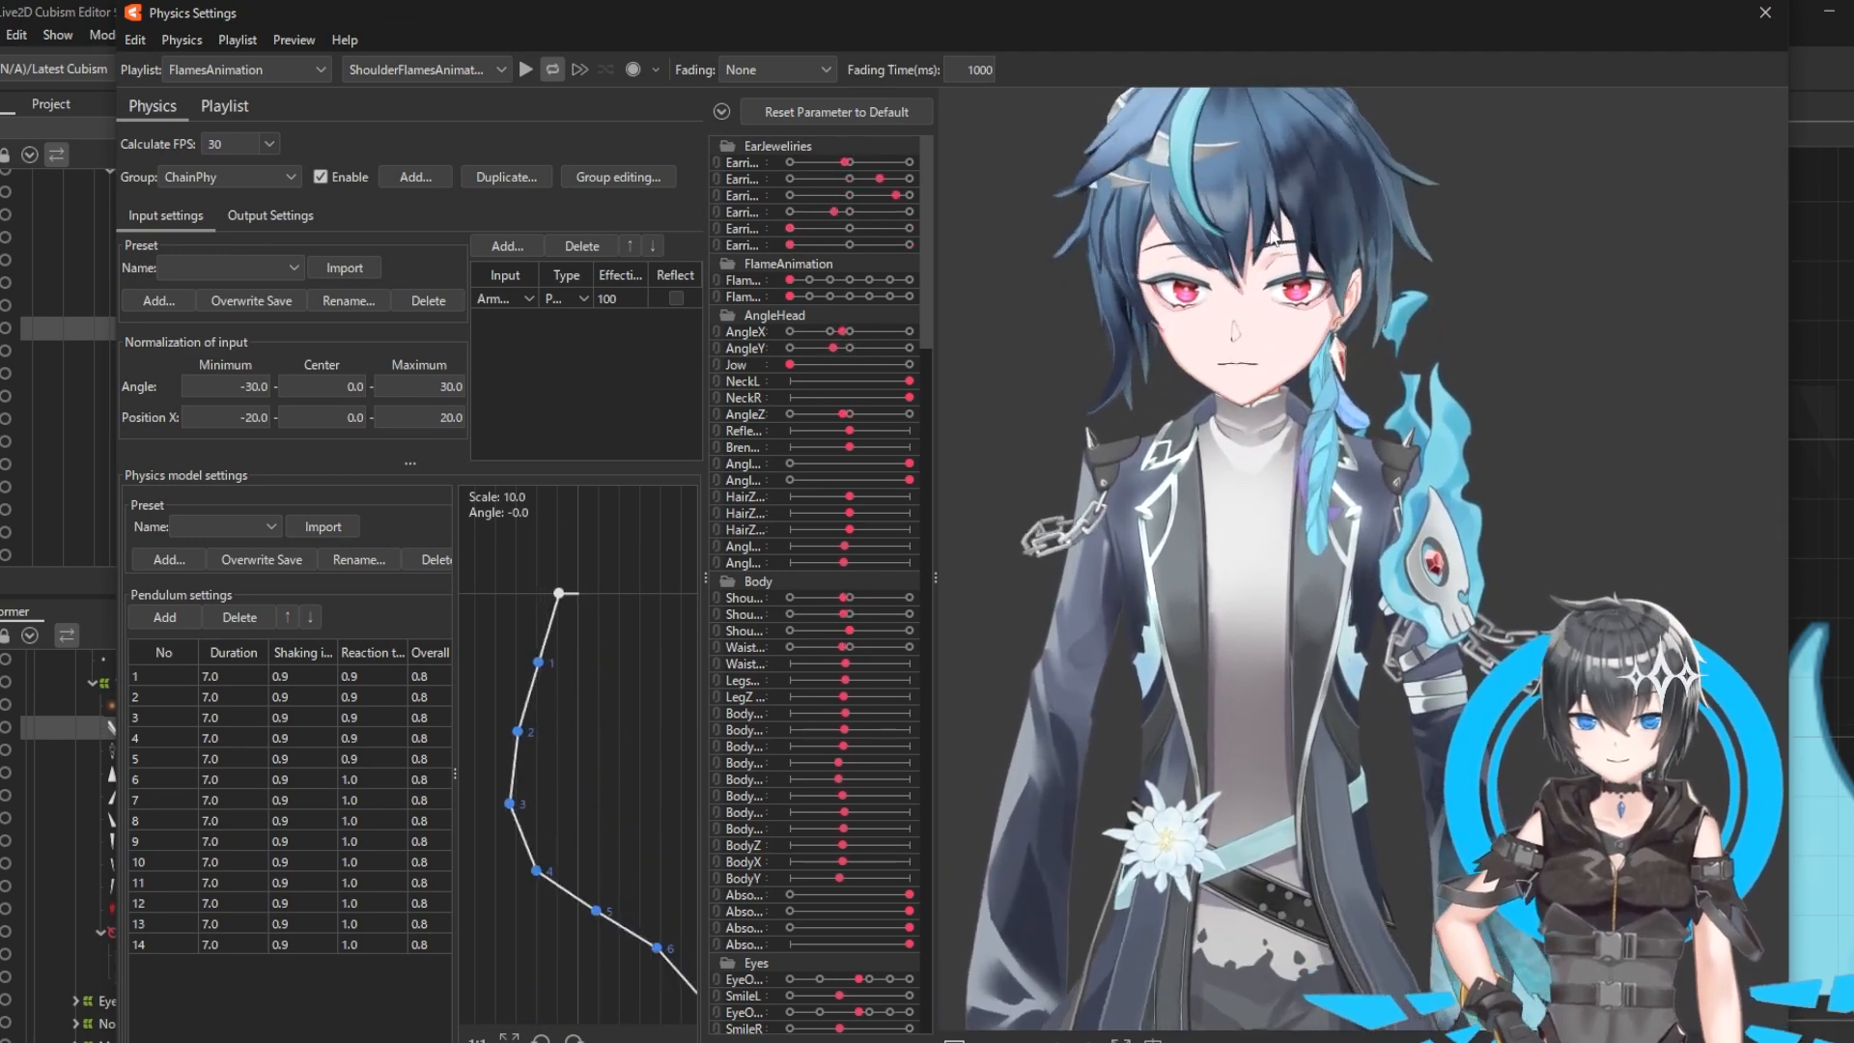
{"action": "scroll", "coordinate": [1269, 228], "scroll_direction": "up", "scroll_amount": 3}
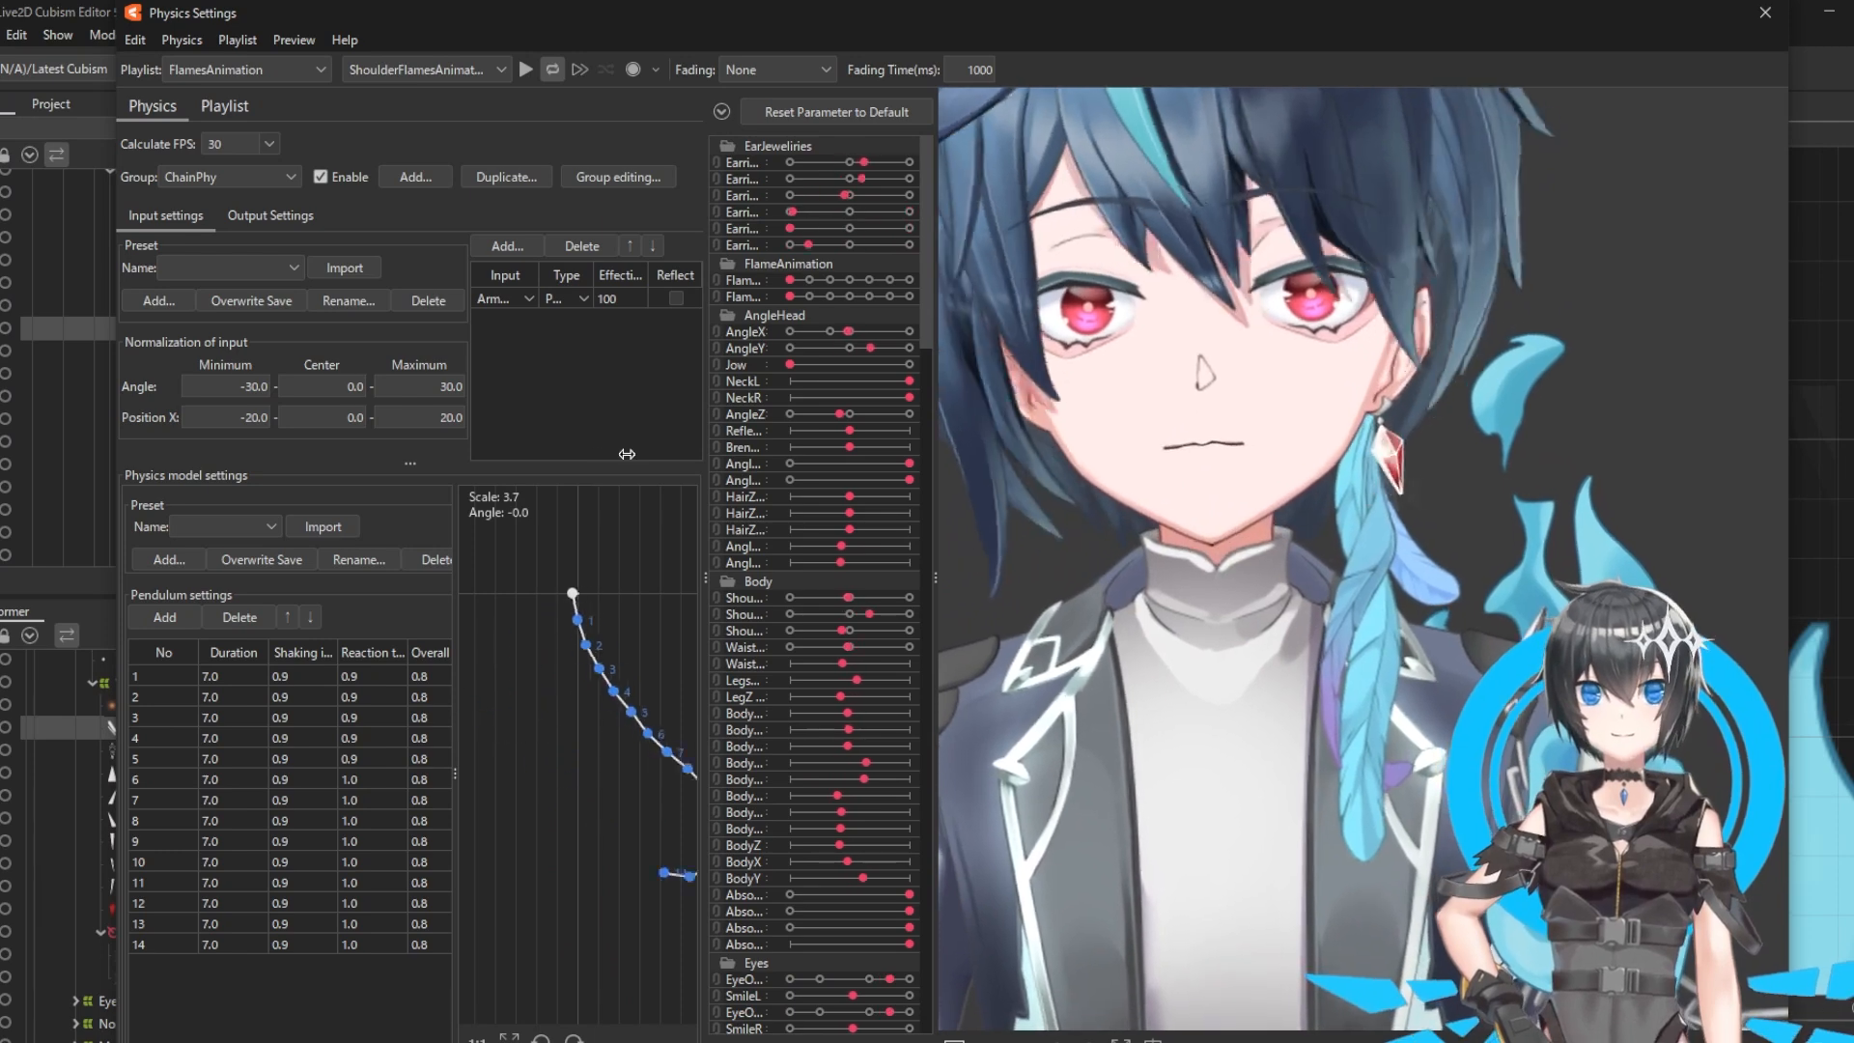
Step: Switch the physics group to EarRingPhy
{"action": "left_click", "coordinate": [288, 177]}
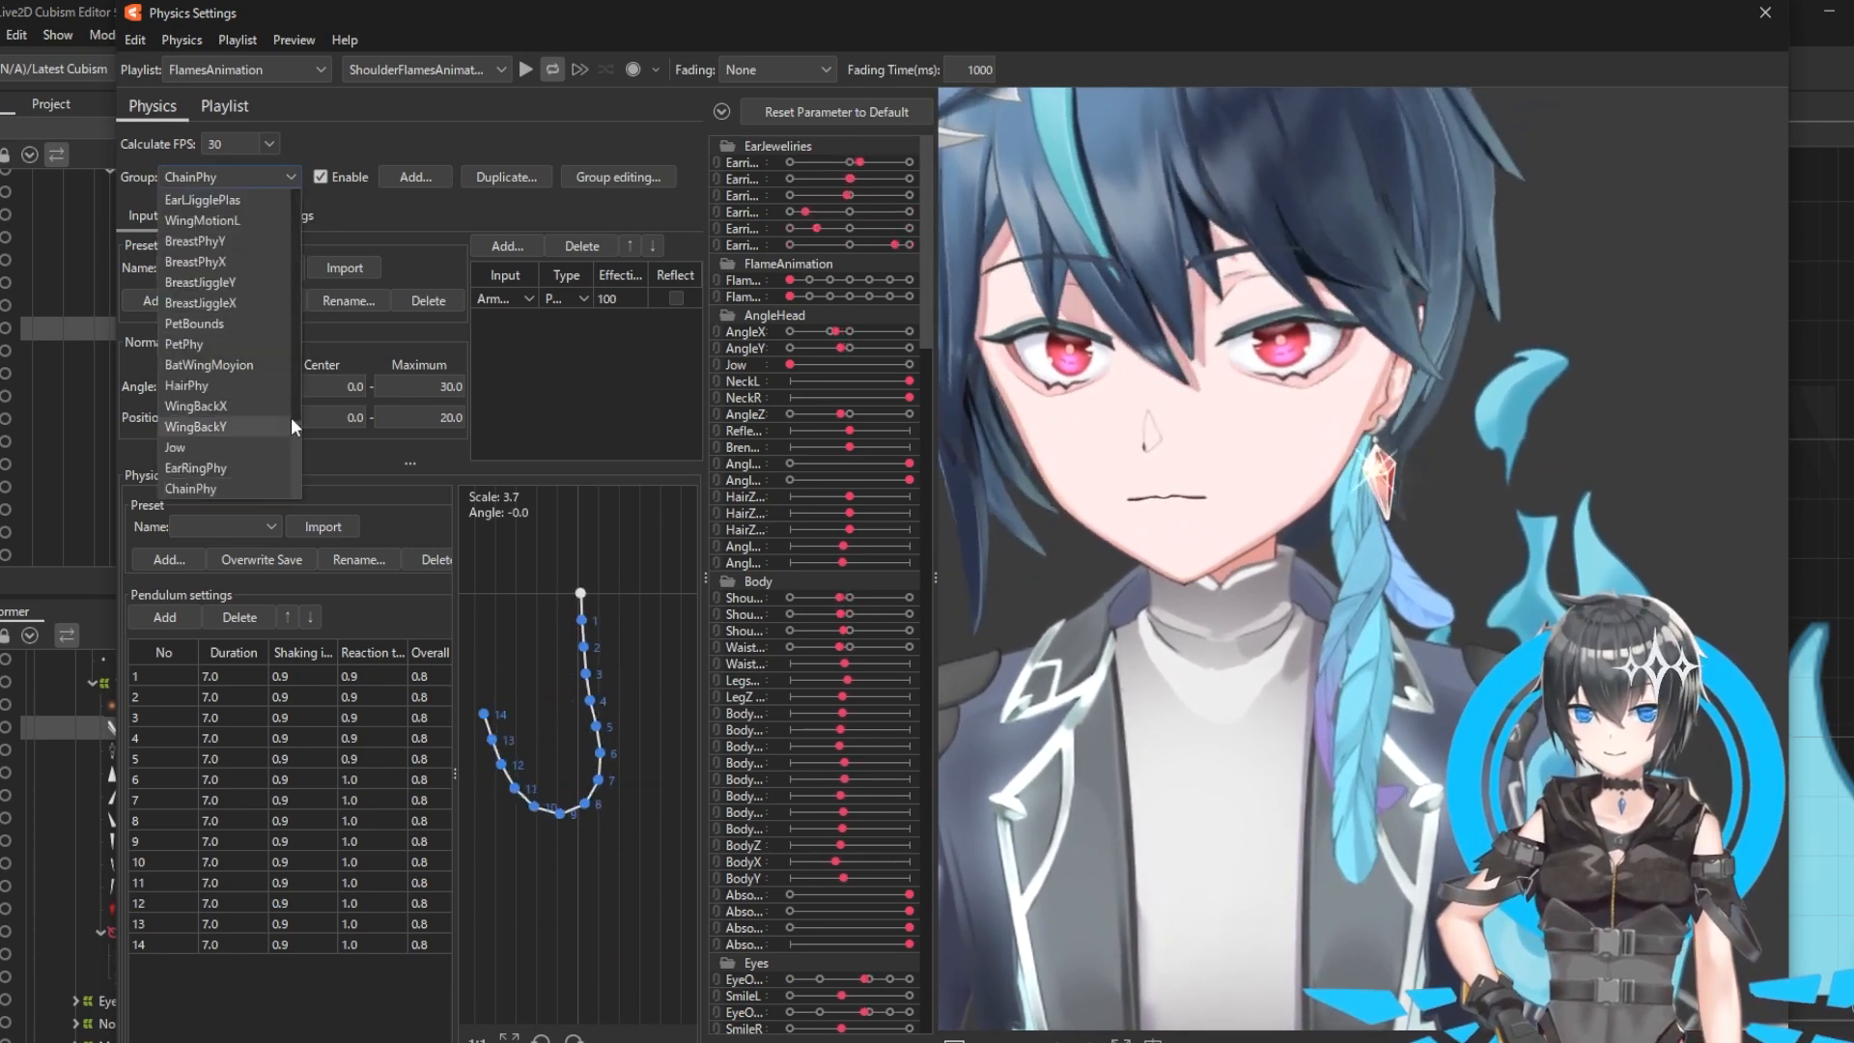
{"action": "scroll", "coordinate": [294, 433], "scroll_direction": "up", "scroll_amount": 1}
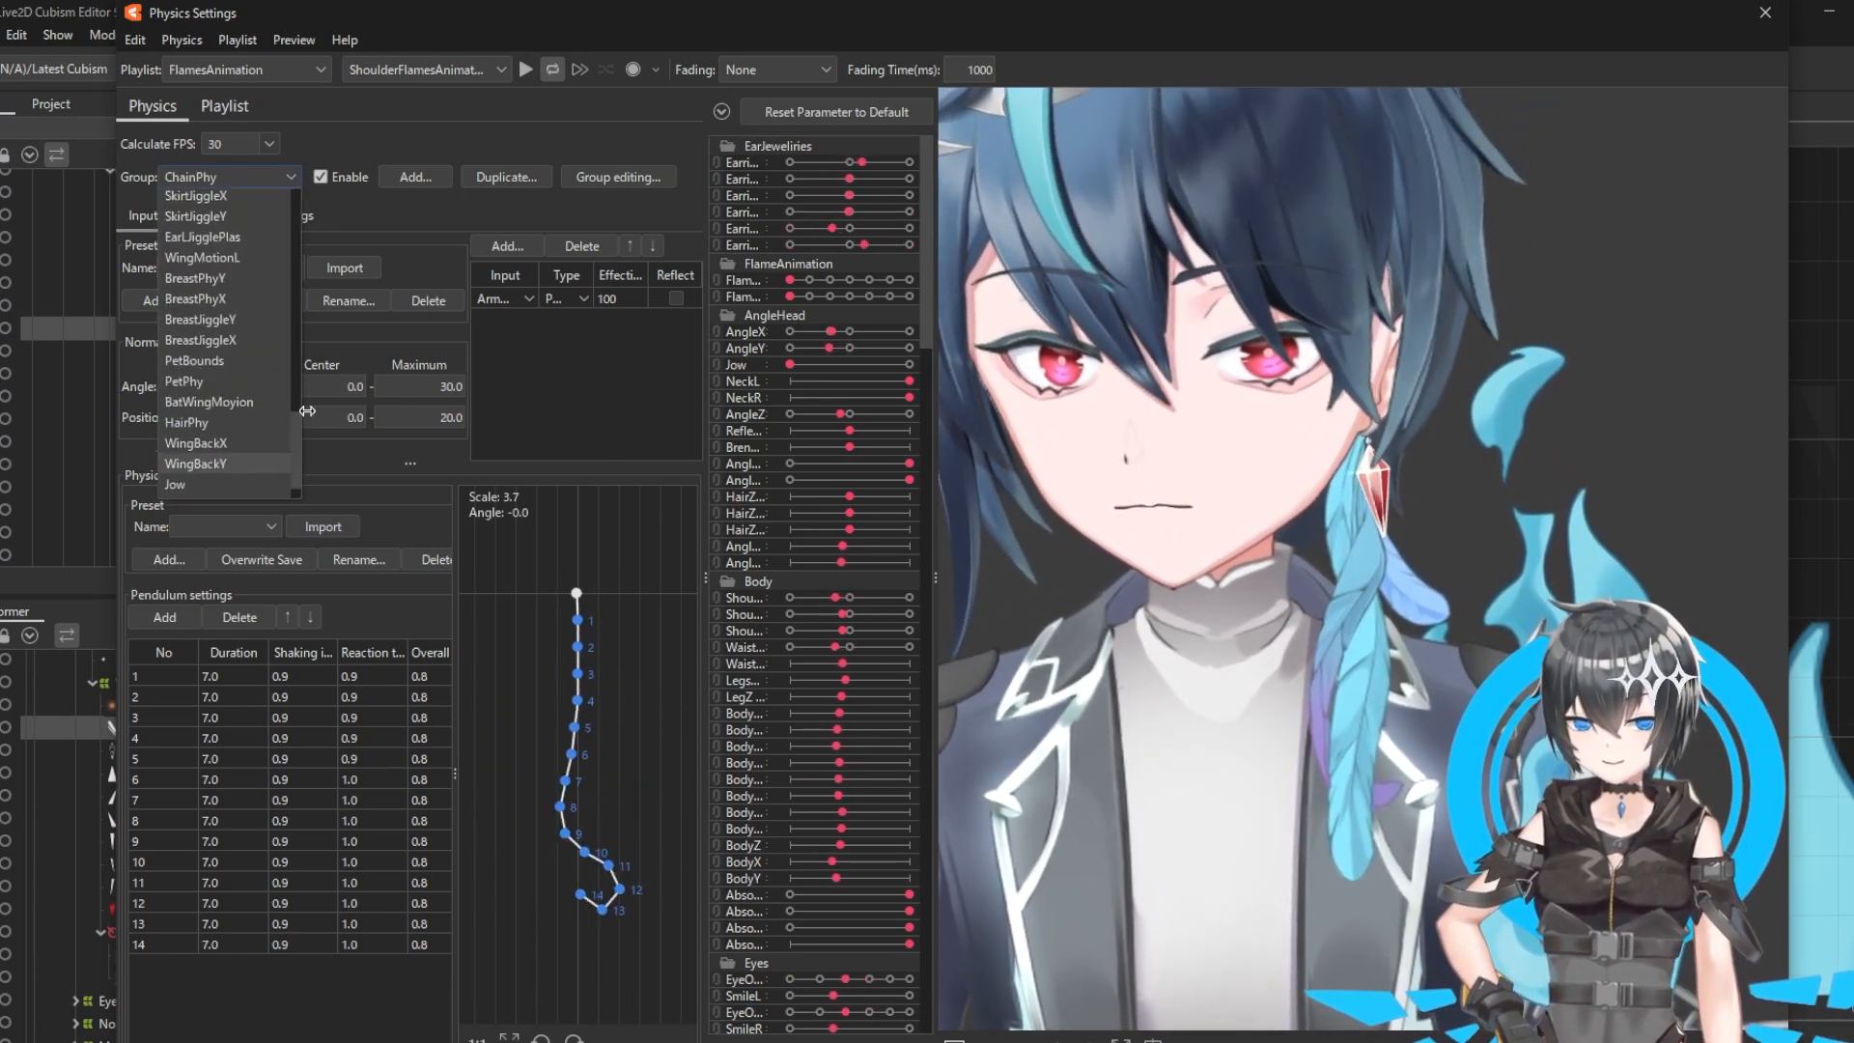
{"action": "left_click", "coordinate": [307, 411]}
{"action": "left_click", "coordinate": [272, 178]}
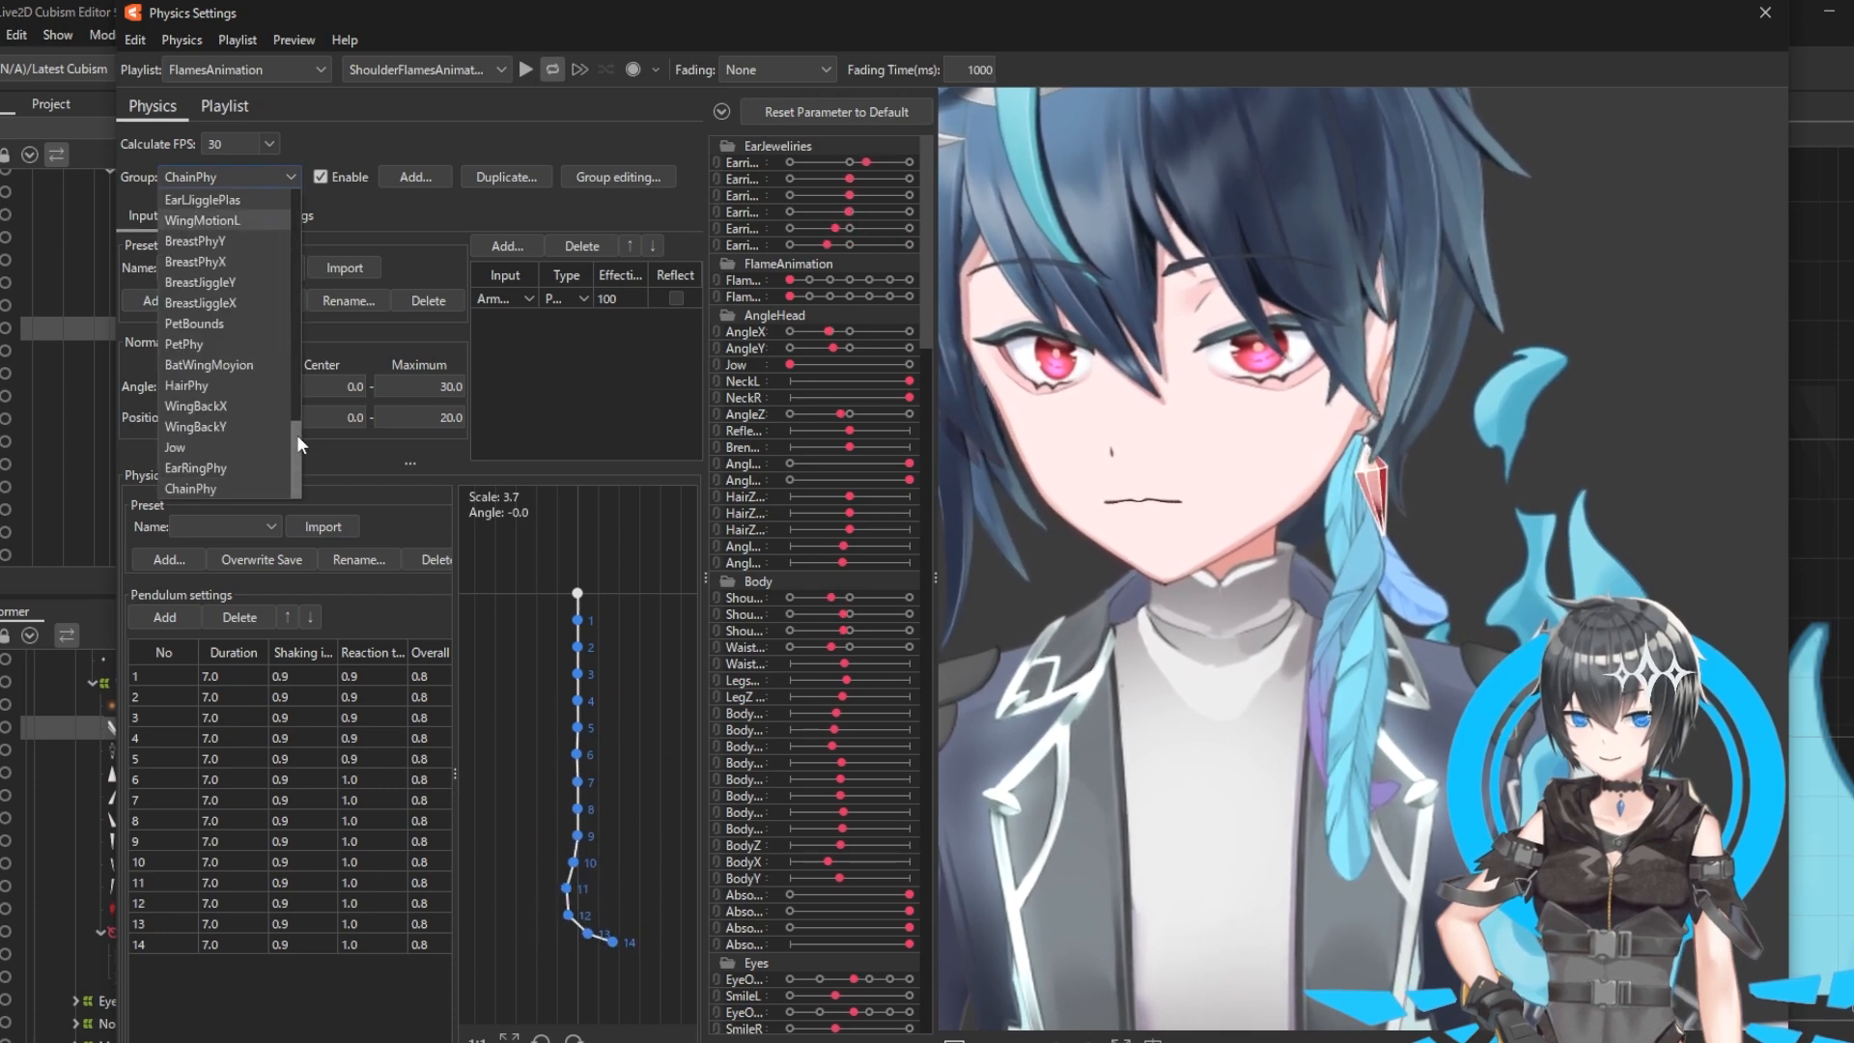
{"action": "mouse_move", "coordinate": [297, 436]}
{"action": "left_mouse_down"}
{"action": "mouse_move", "coordinate": [272, 218]}
{"action": "mouse_move", "coordinate": [264, 433]}
{"action": "left_mouse_up"}
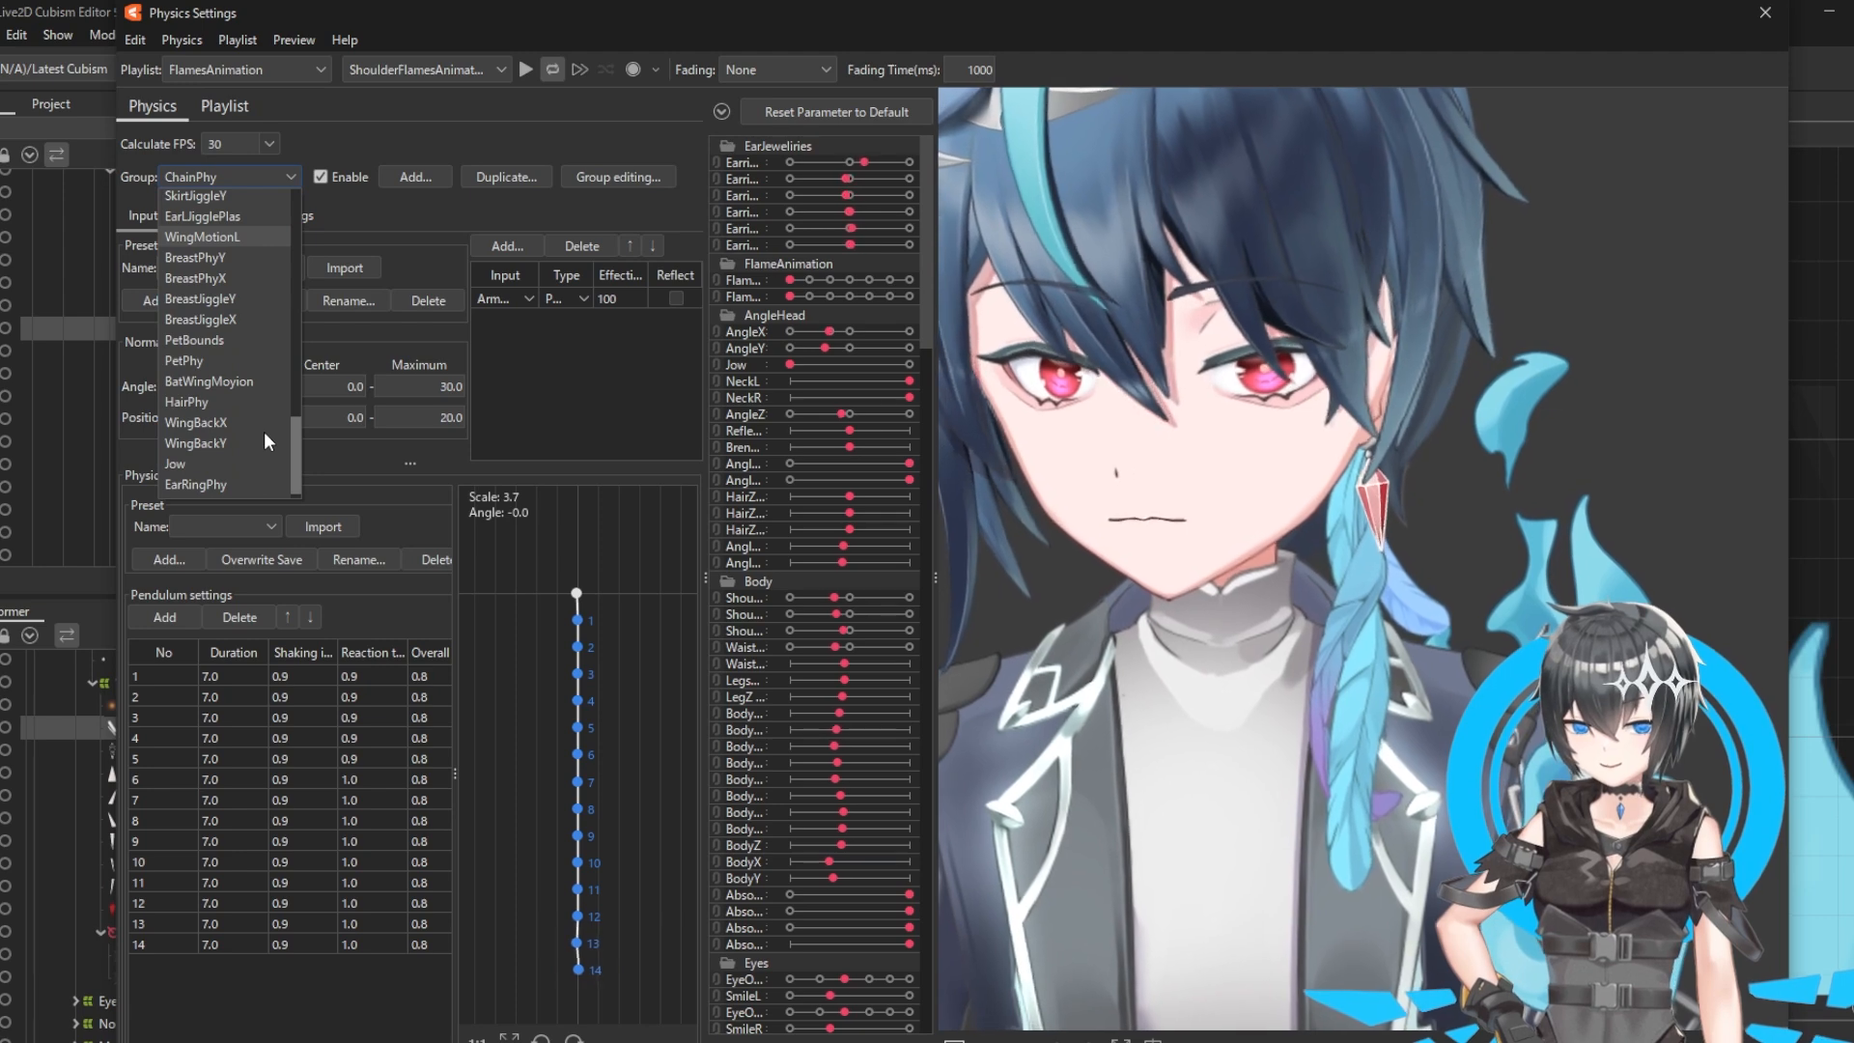
{"action": "scroll", "coordinate": [263, 432], "scroll_direction": "up", "scroll_amount": 1}
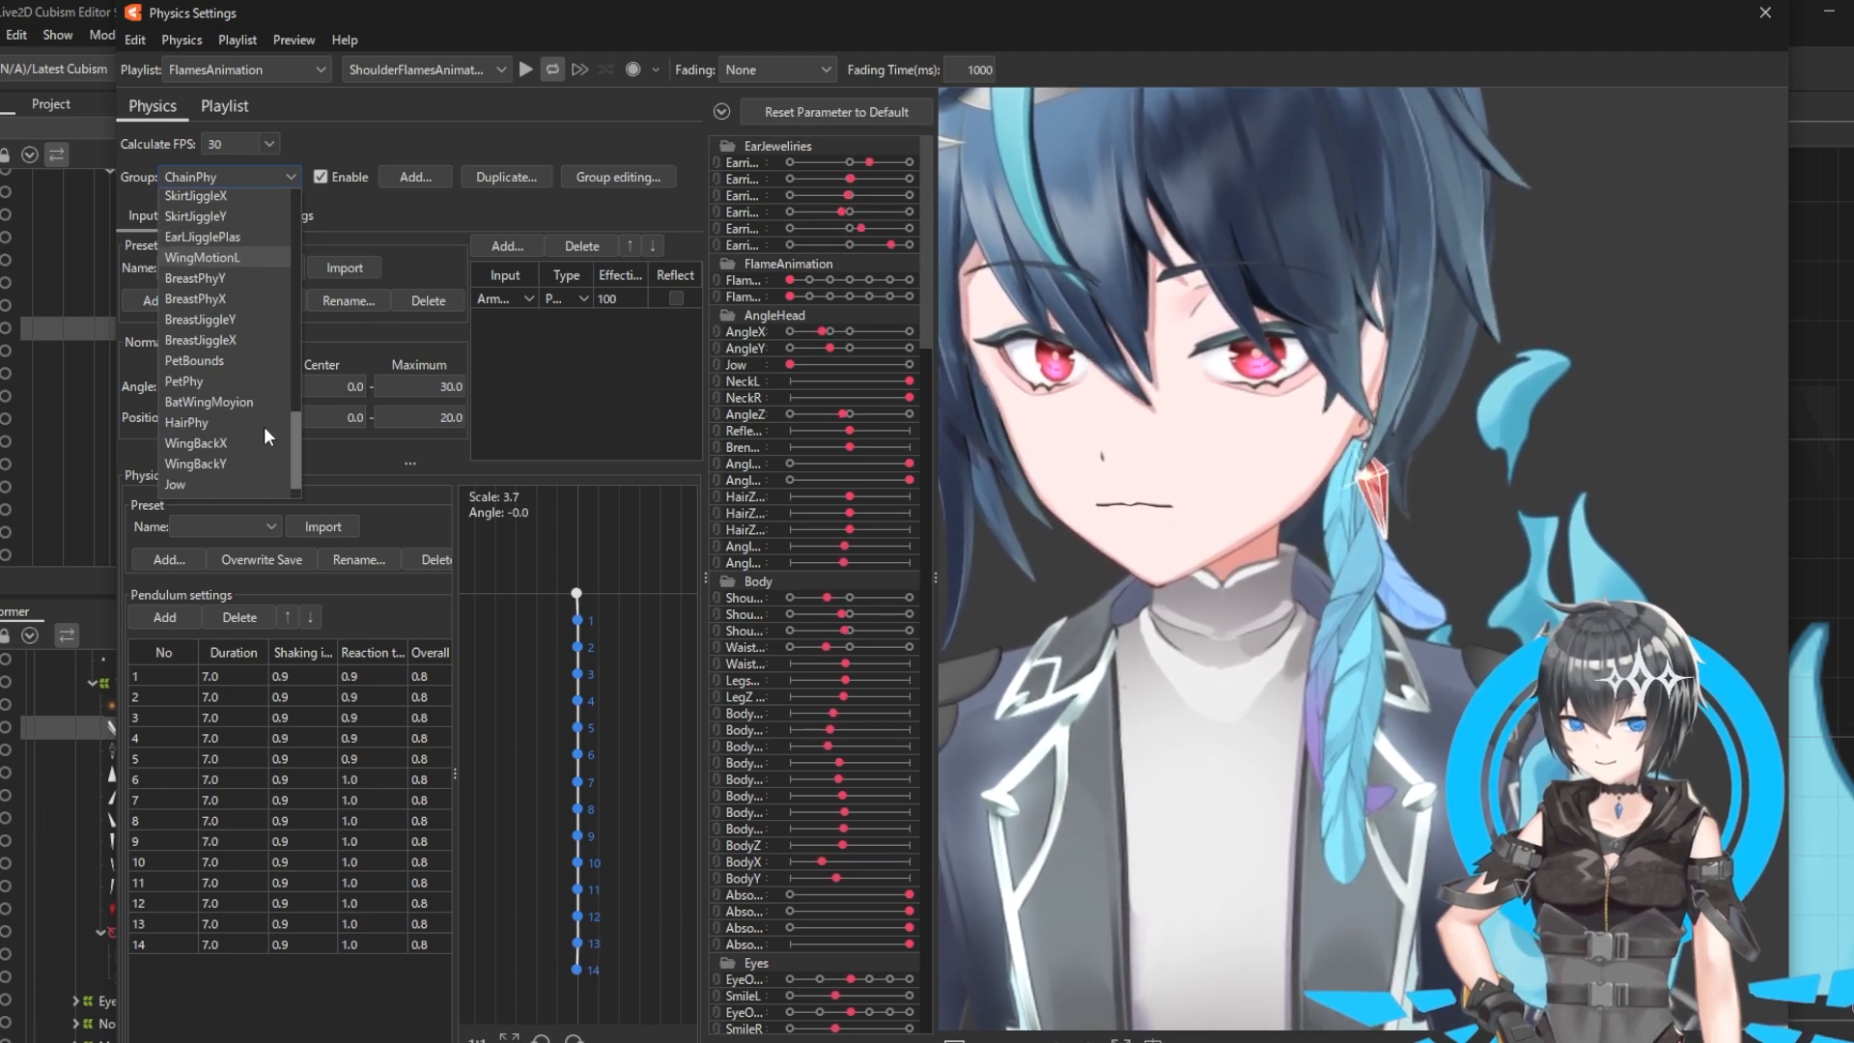
{"action": "scroll", "coordinate": [264, 431], "scroll_direction": "down", "scroll_amount": 1}
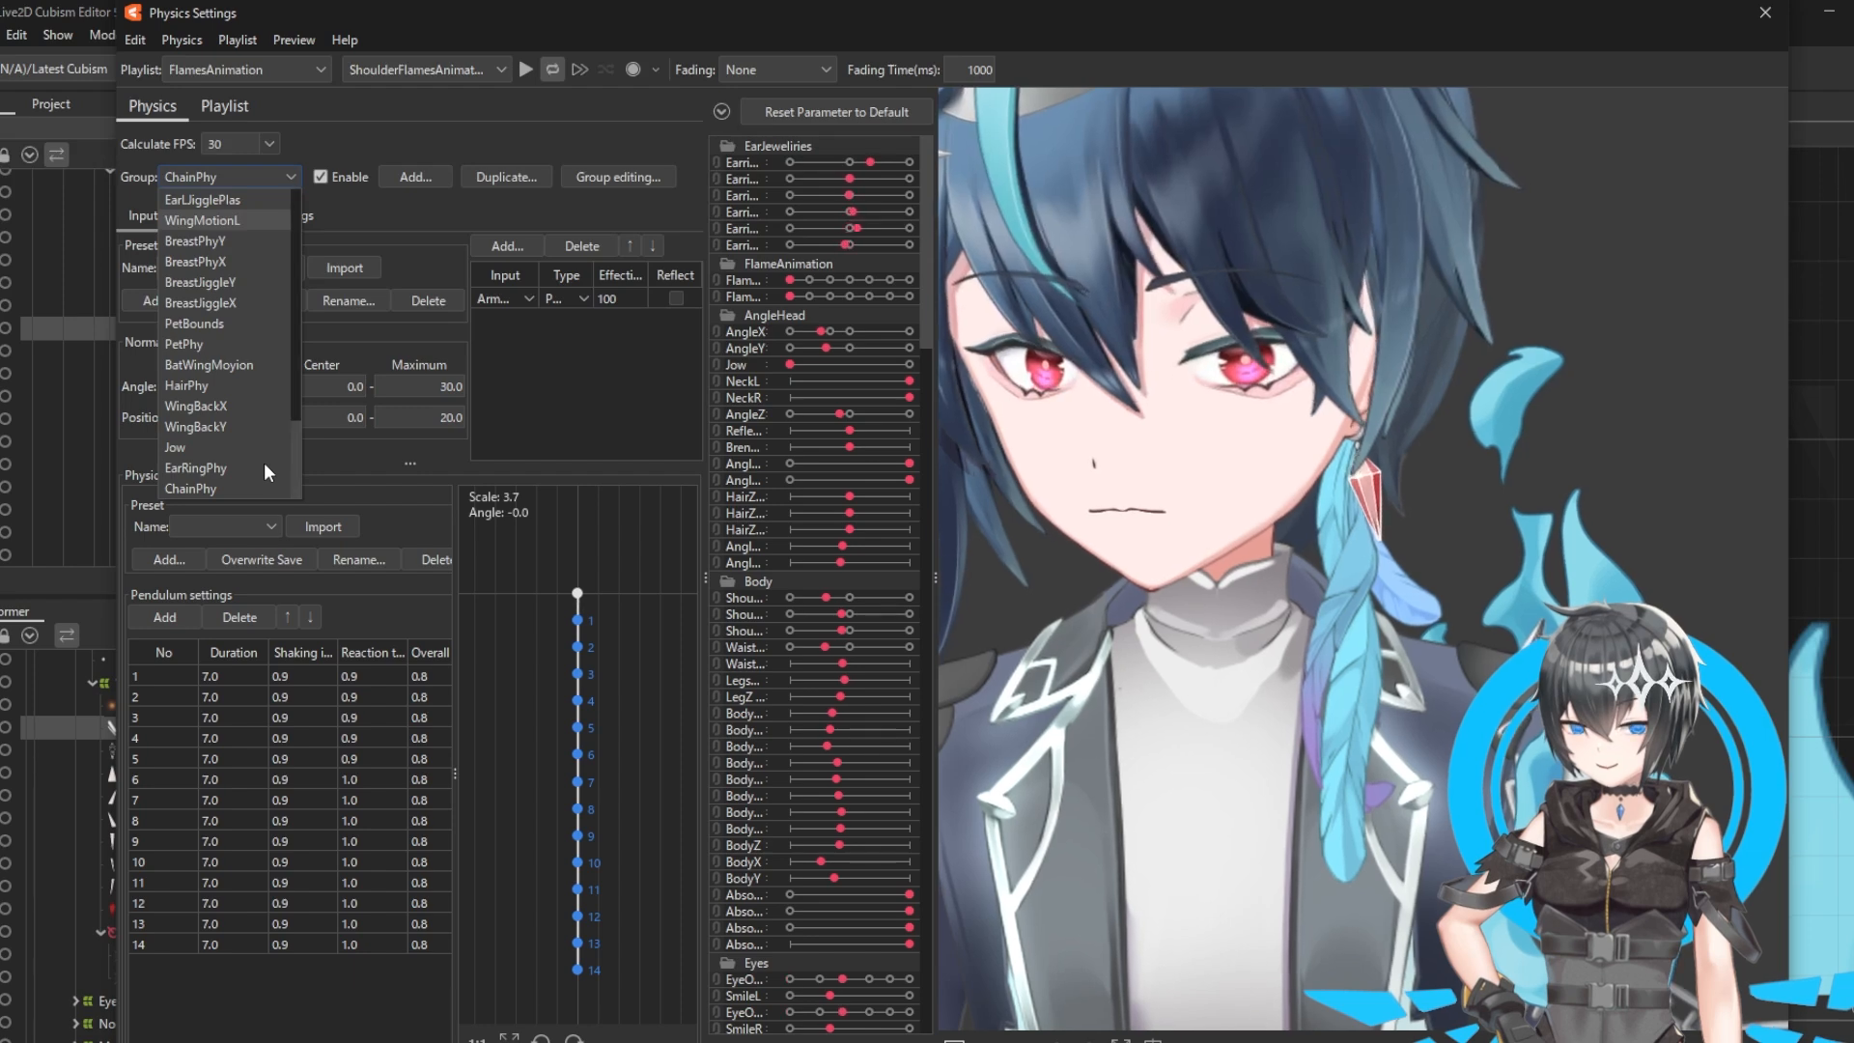
{"action": "left_click", "coordinate": [219, 468]}
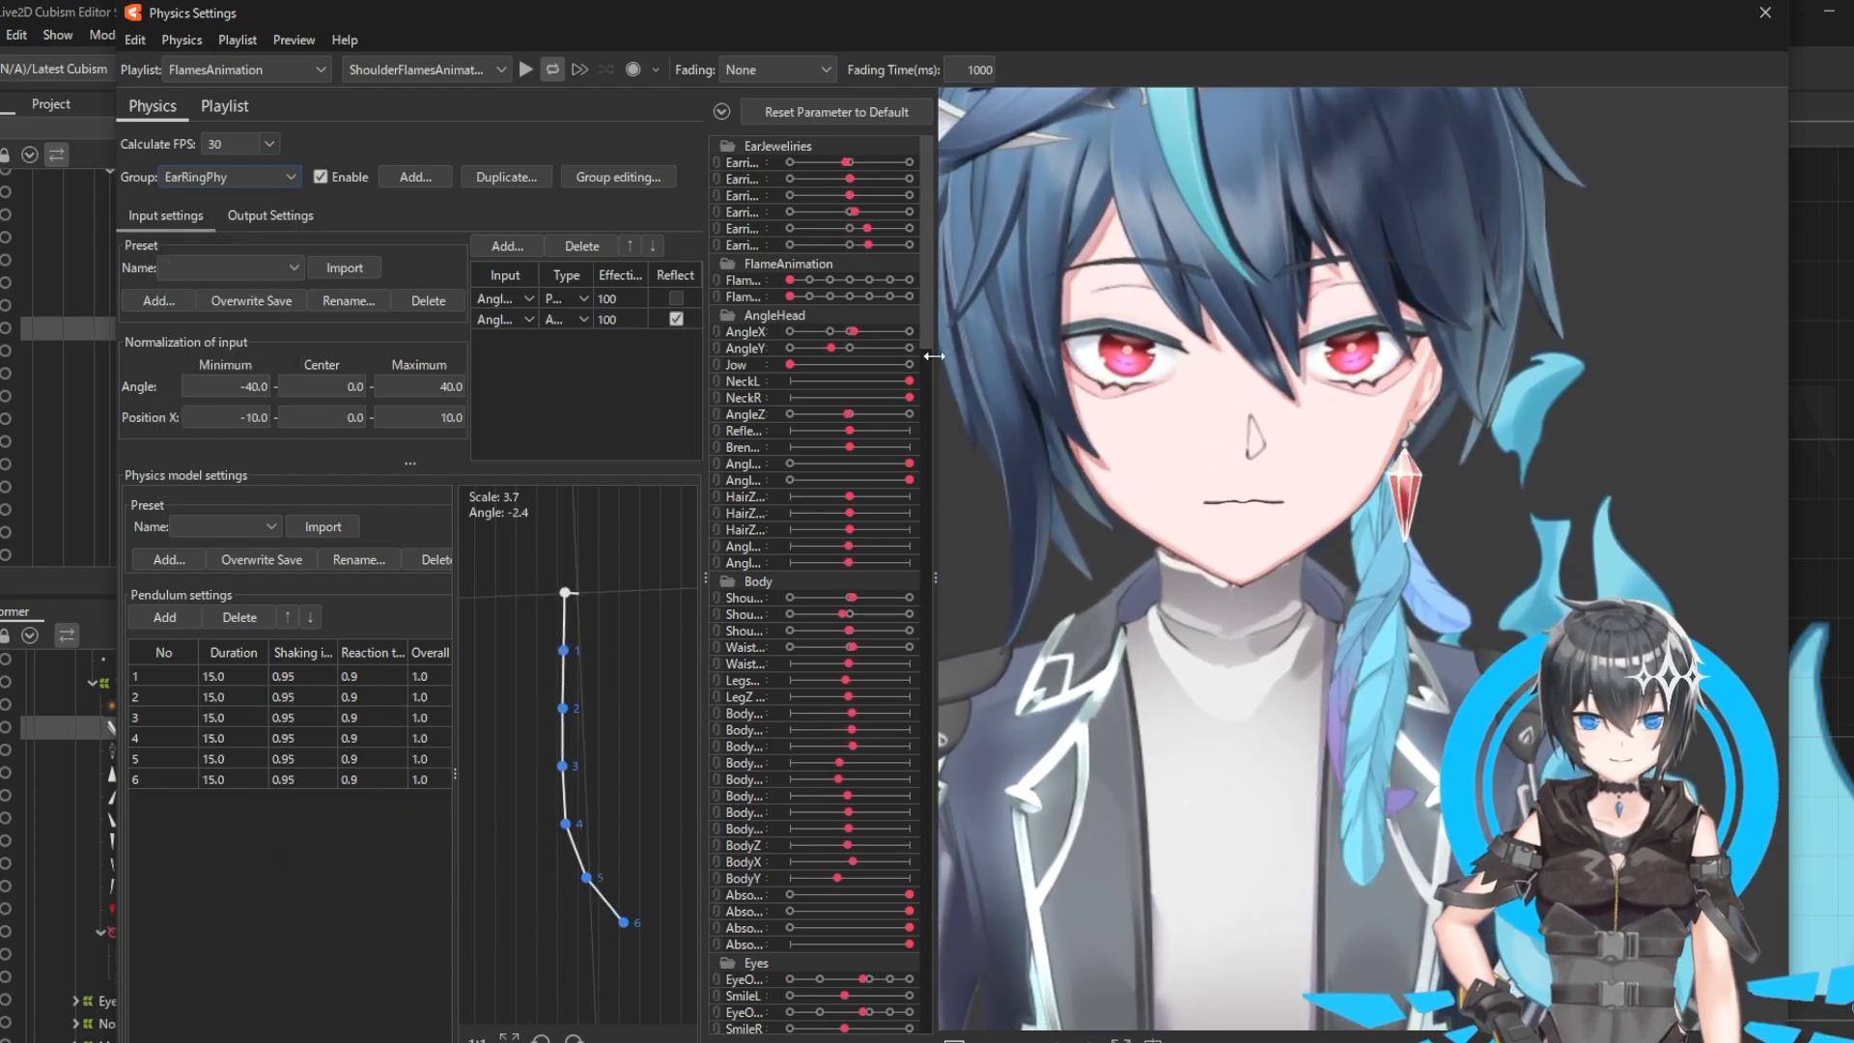
Step: Widen the parameter and physics input lists to show full names, and undo the change to the first pendulum's Overall value
{"action": "left_click_drag", "start_coordinate": [934, 343], "coordinate": [1118, 341]}
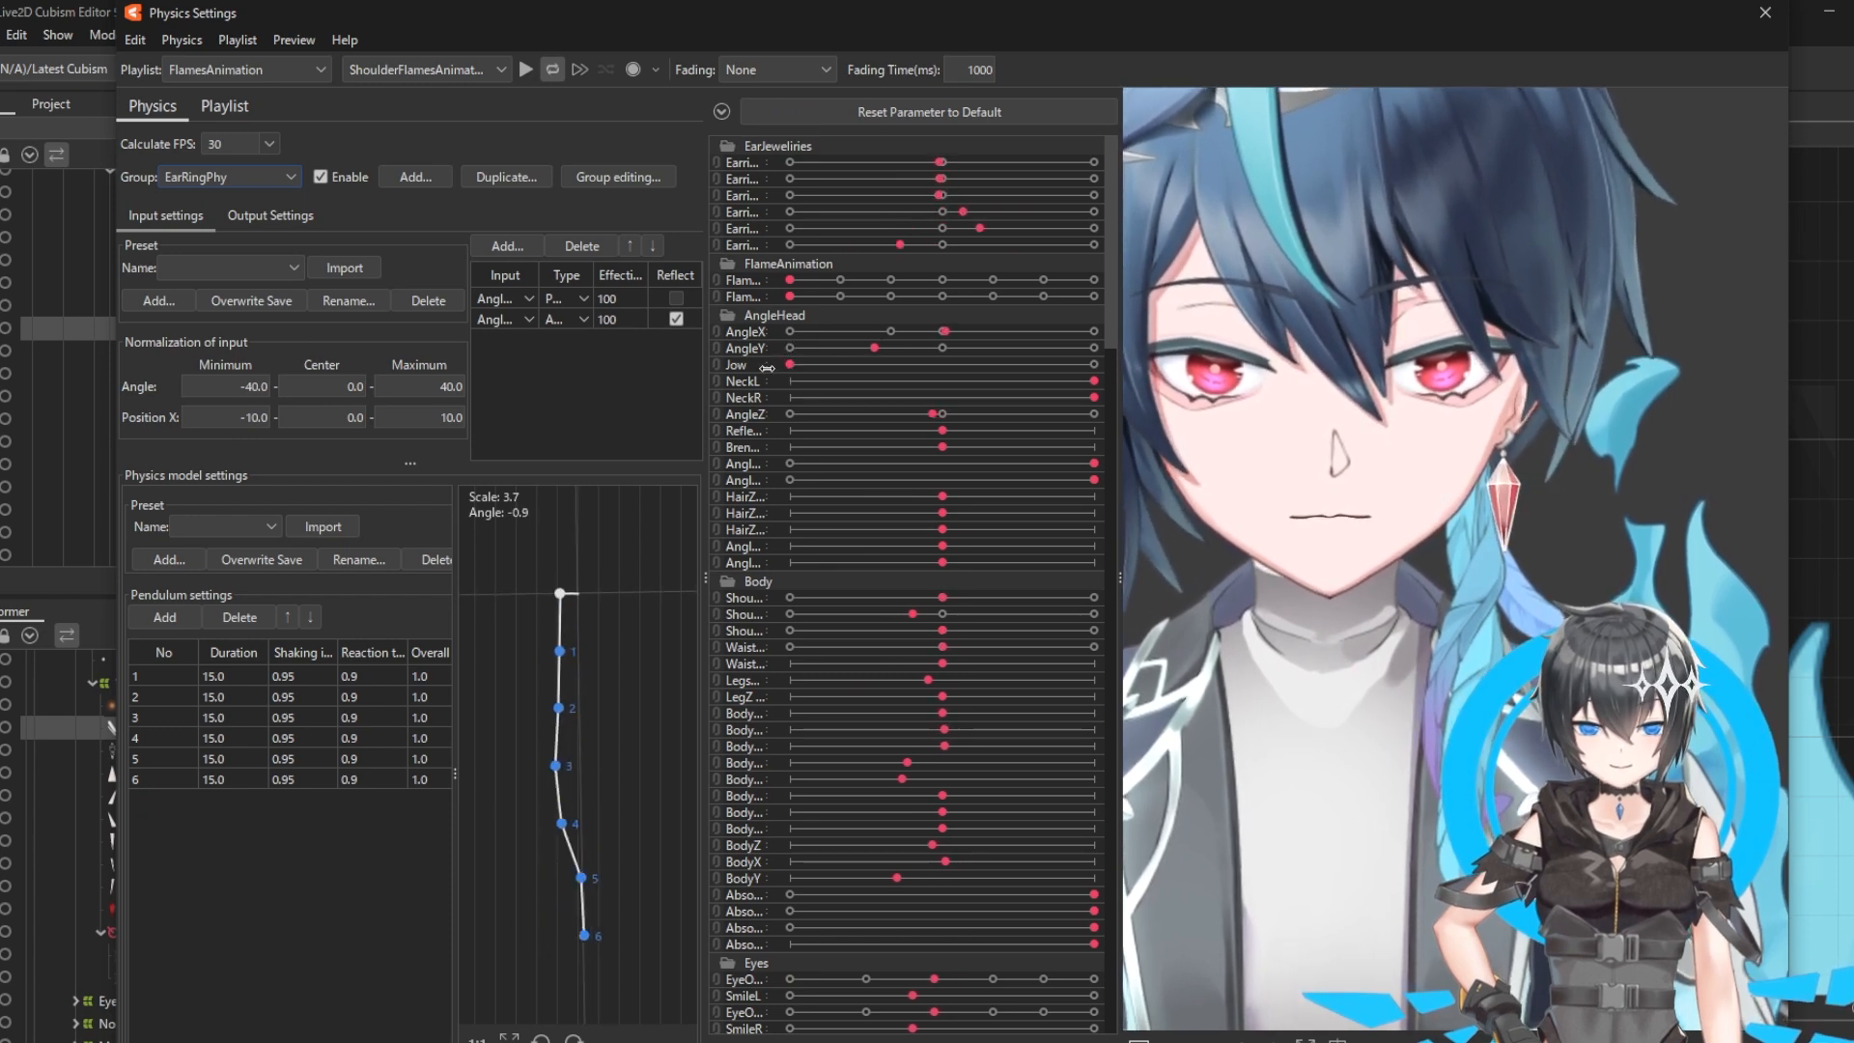
{"action": "left_click_drag", "start_coordinate": [769, 364], "coordinate": [822, 361]}
{"action": "left_click_drag", "start_coordinate": [706, 354], "coordinate": [764, 354]}
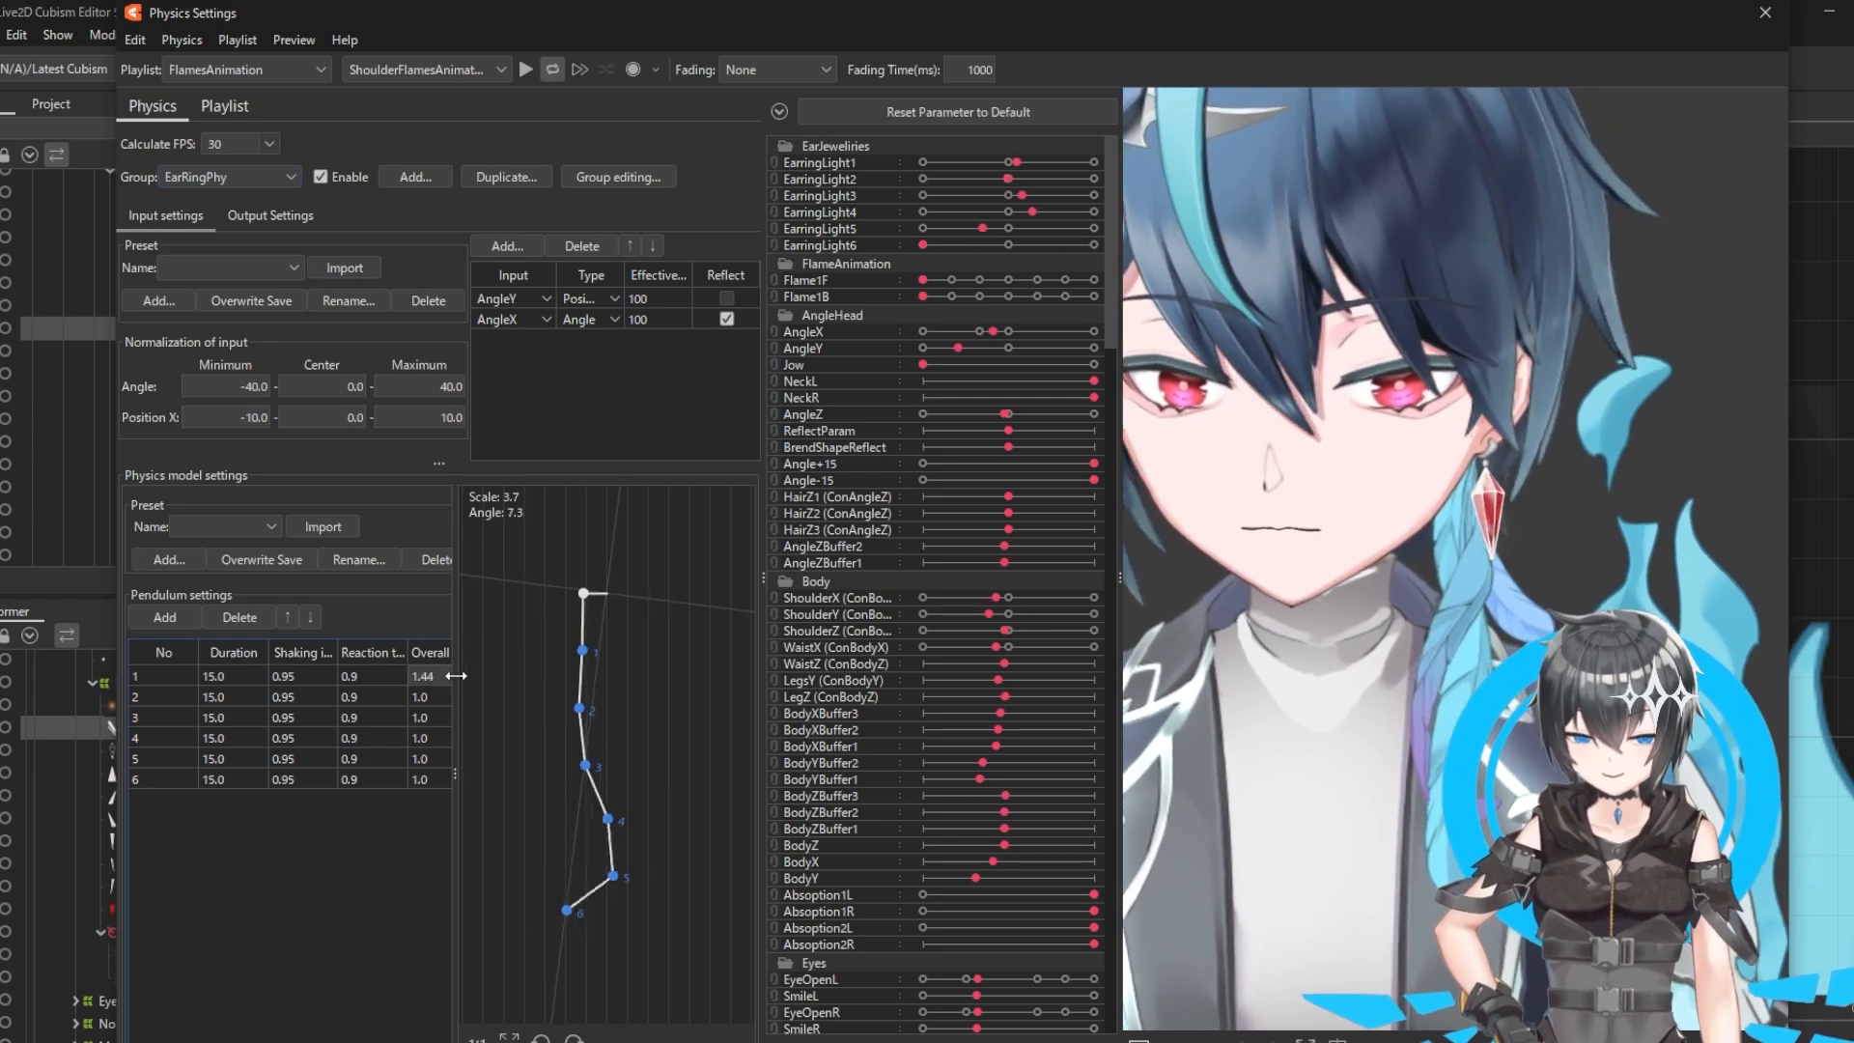
{"action": "key", "text": "ctrl+z"}
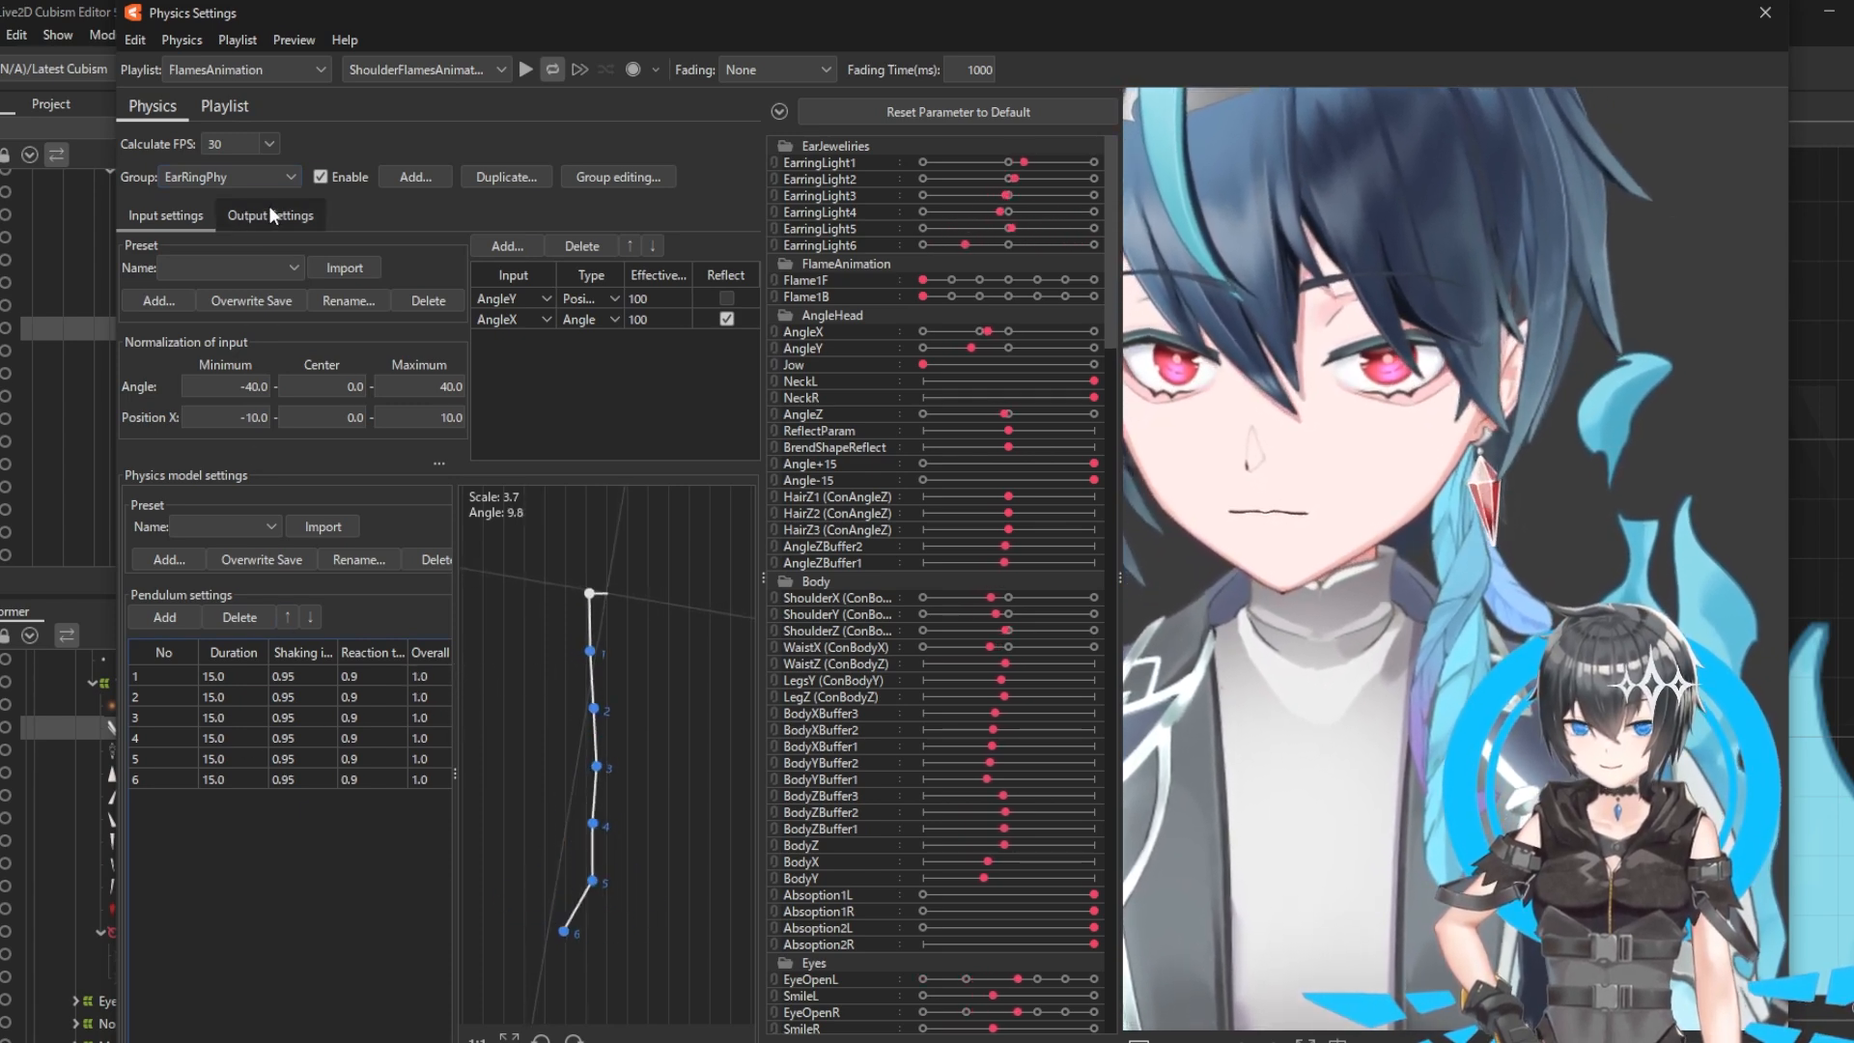
Step: Review the EarRingPhy group's output settings with the full EarringLight output names shown, and return to its input settings
{"action": "left_click", "coordinate": [274, 215]}
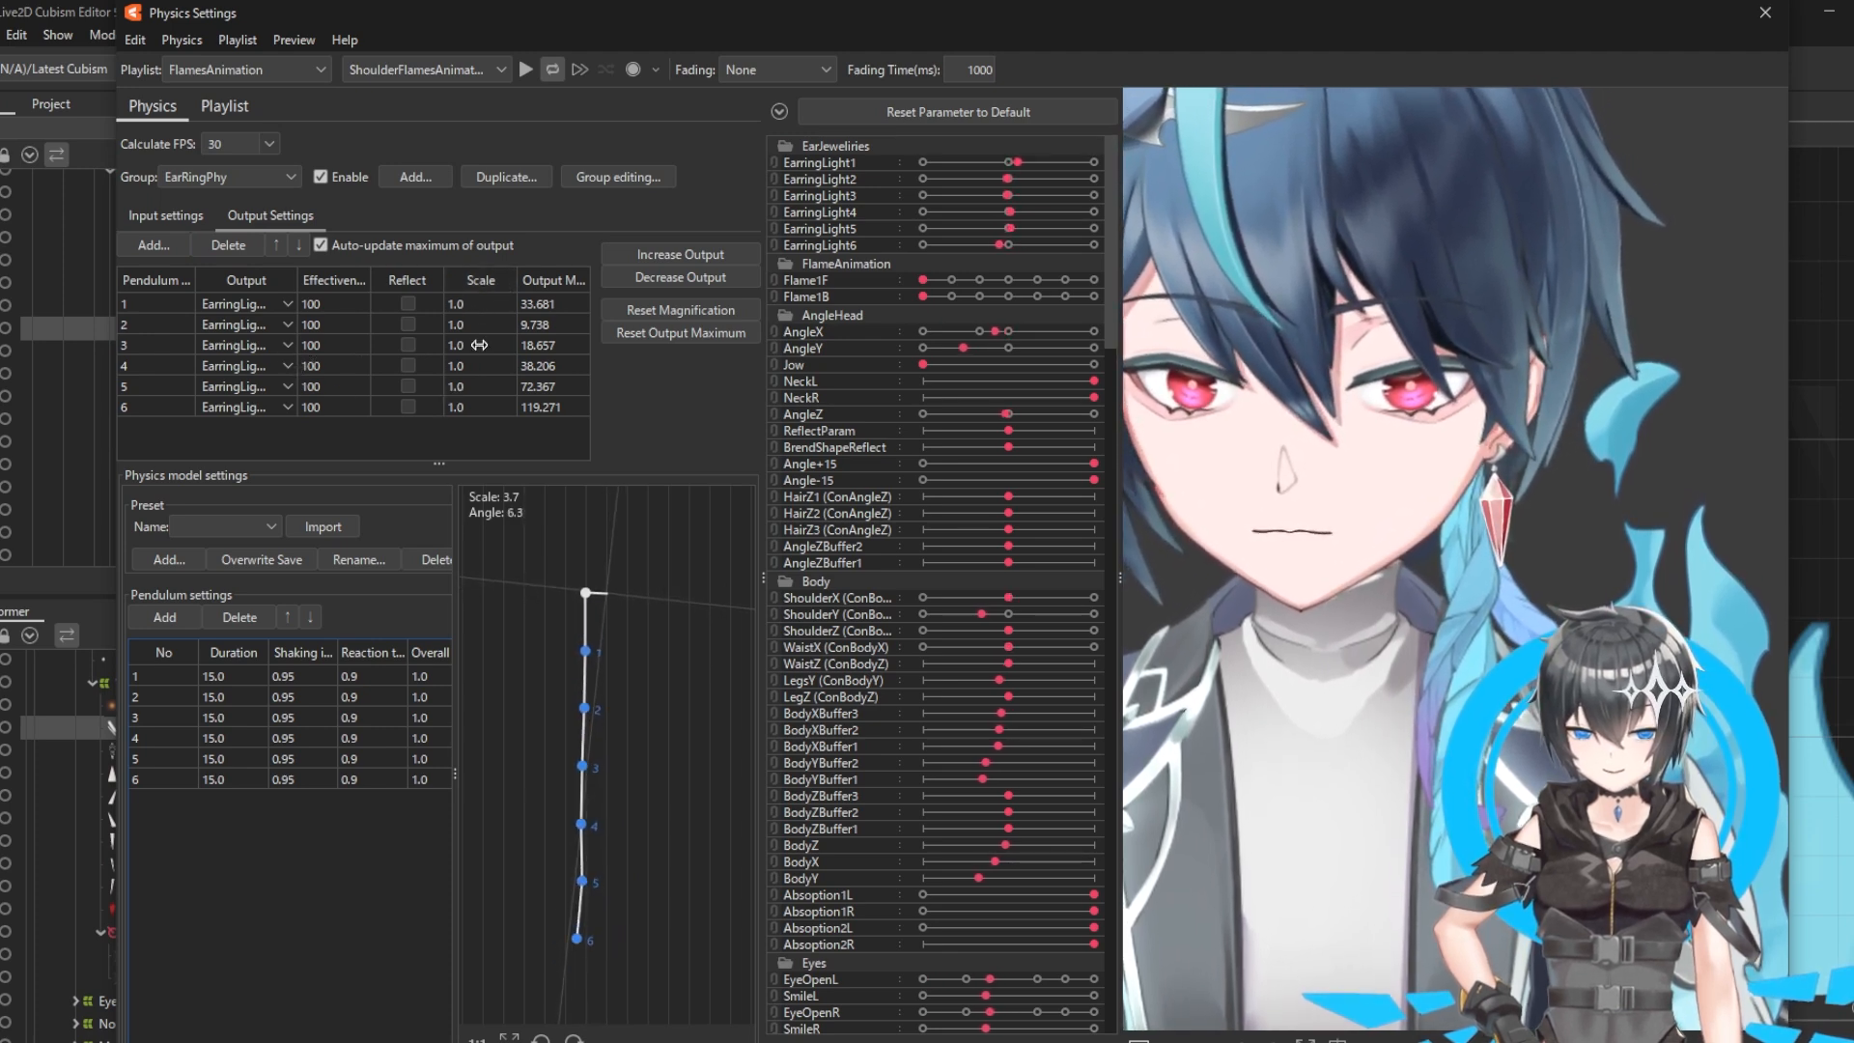
{"action": "left_click_drag", "start_coordinate": [762, 346], "coordinate": [947, 345]}
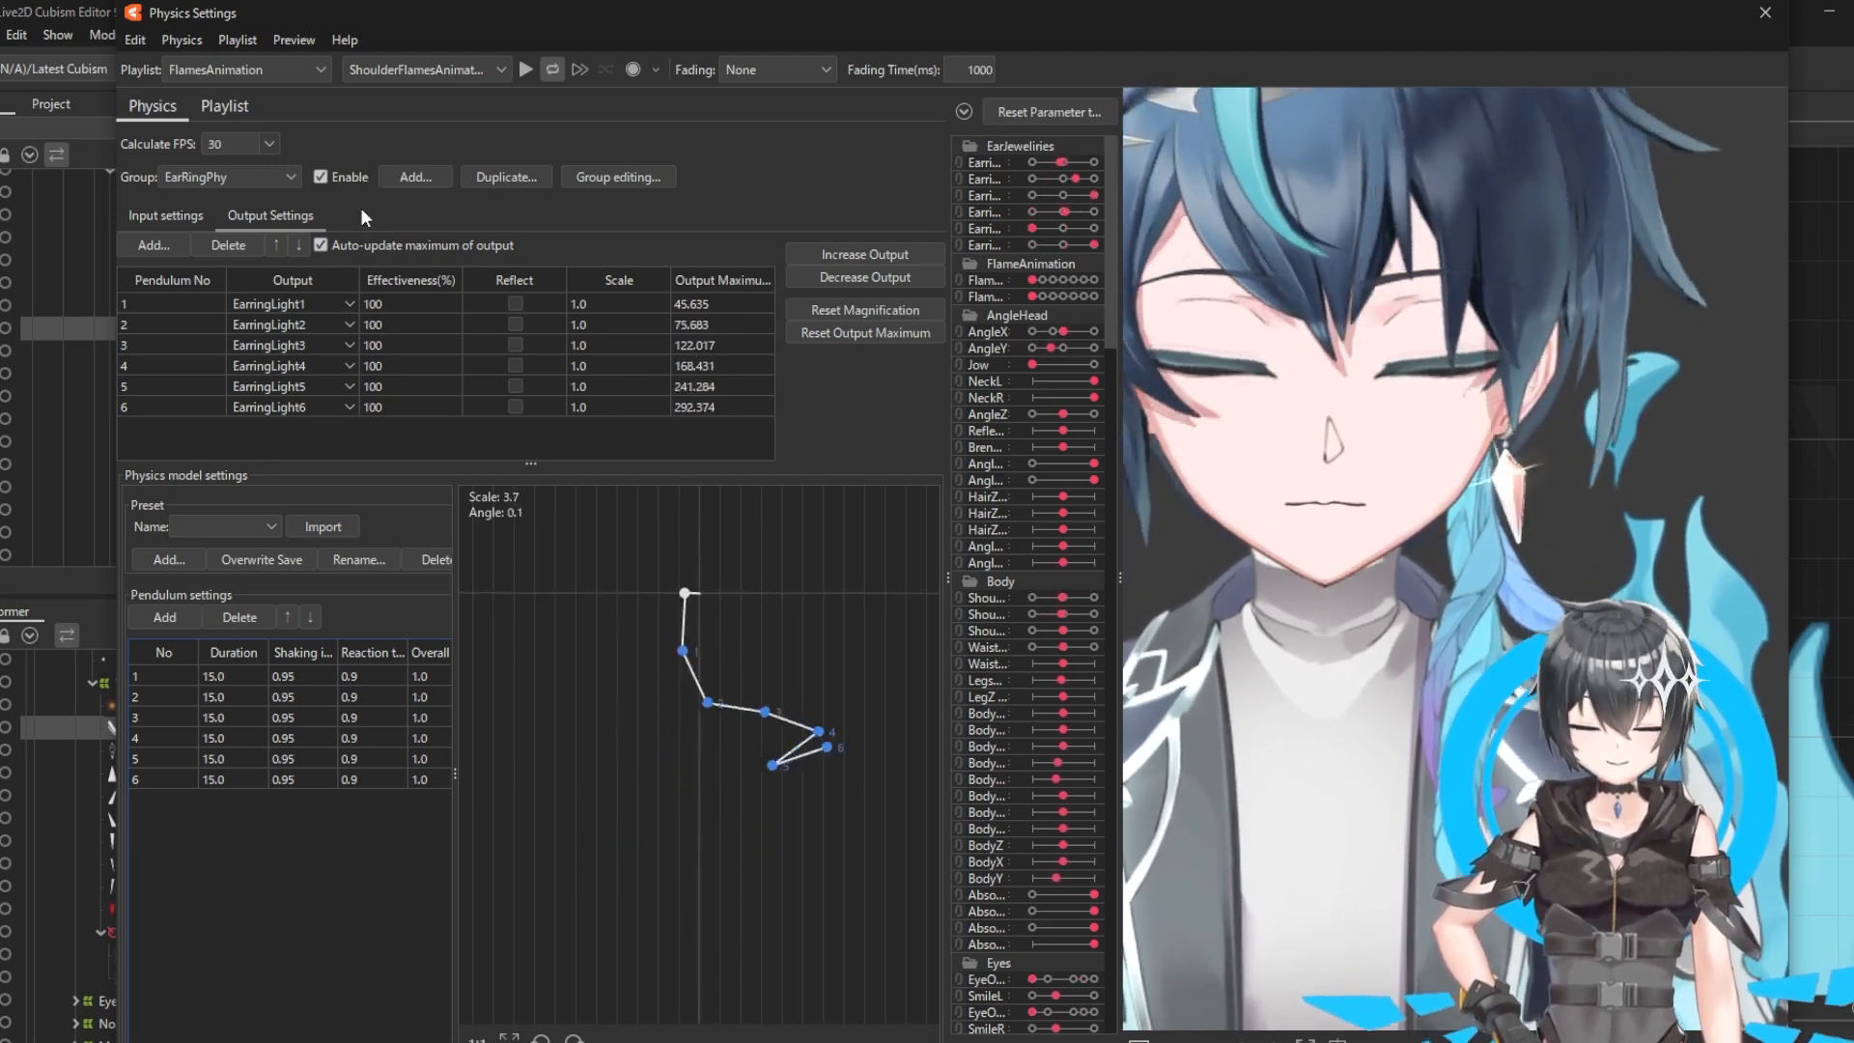
{"action": "left_click", "coordinate": [197, 215]}
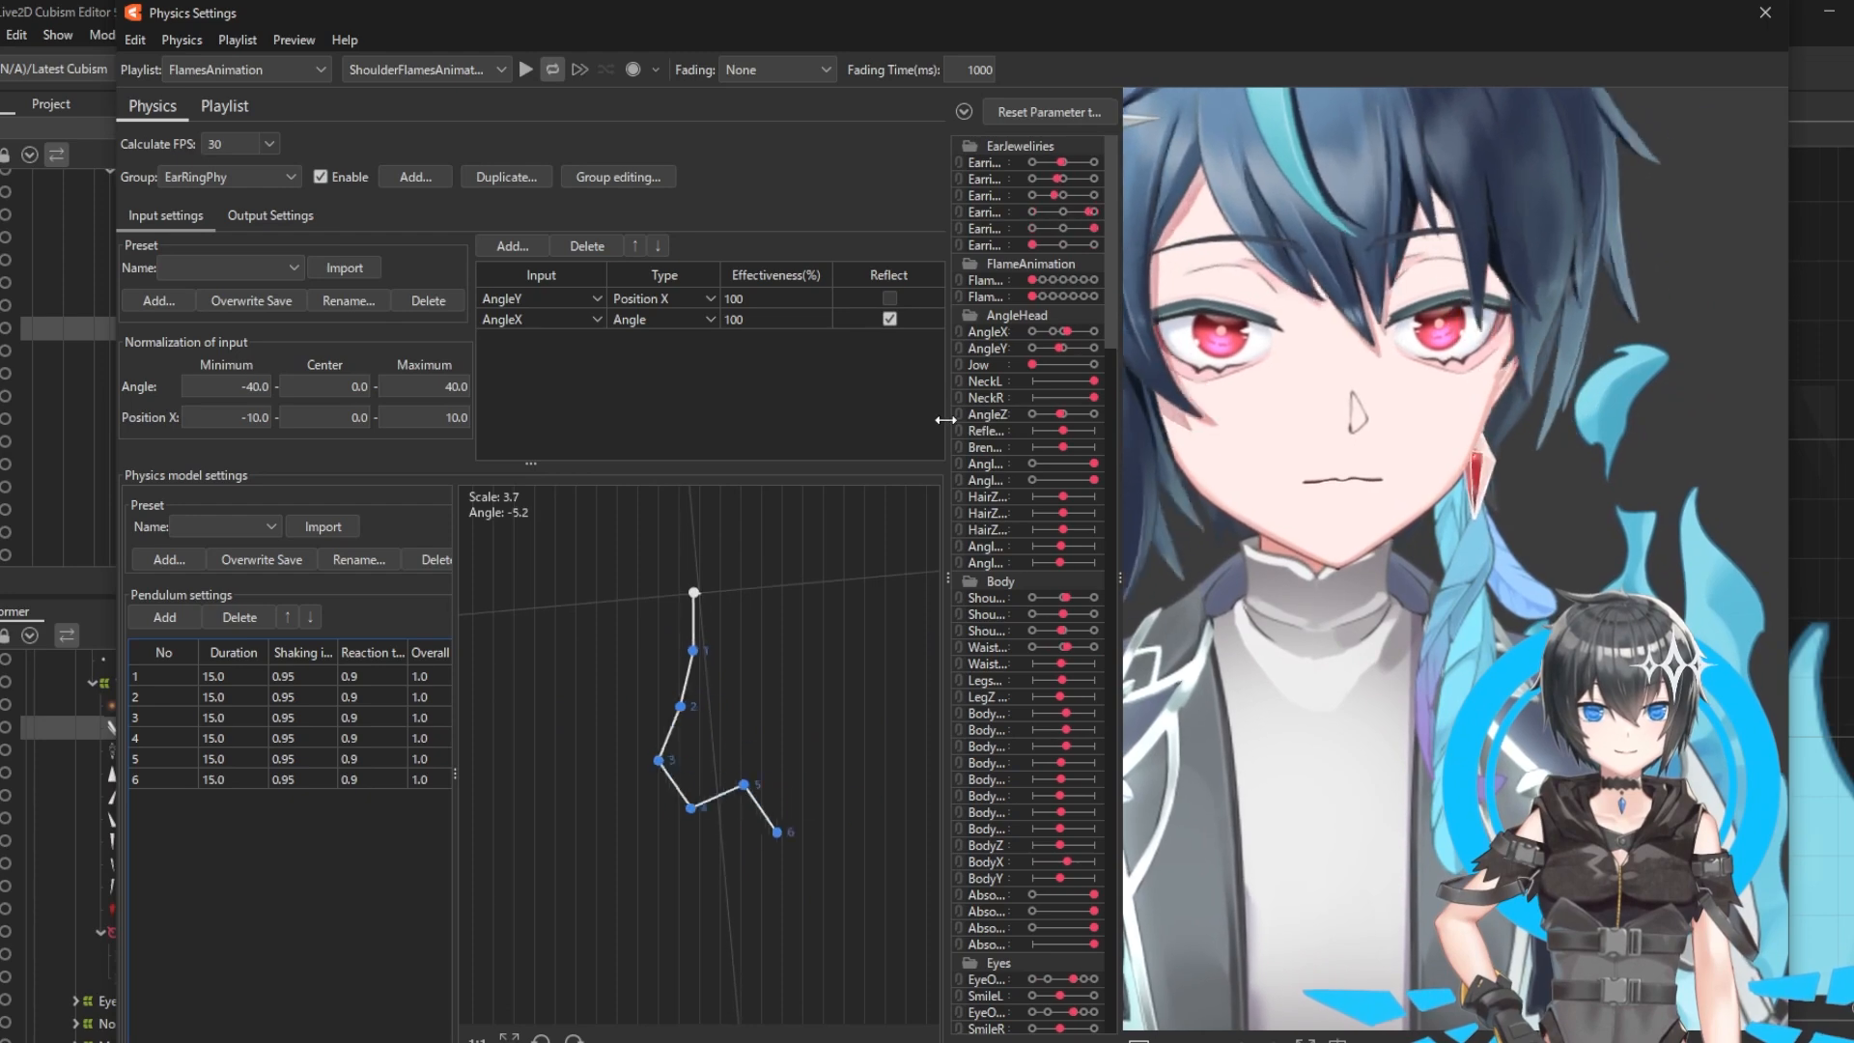
Step: Narrow the physics settings area, enlarge the model preview and widen the parameter name column
{"action": "left_click_drag", "start_coordinate": [946, 414], "coordinate": [760, 419]}
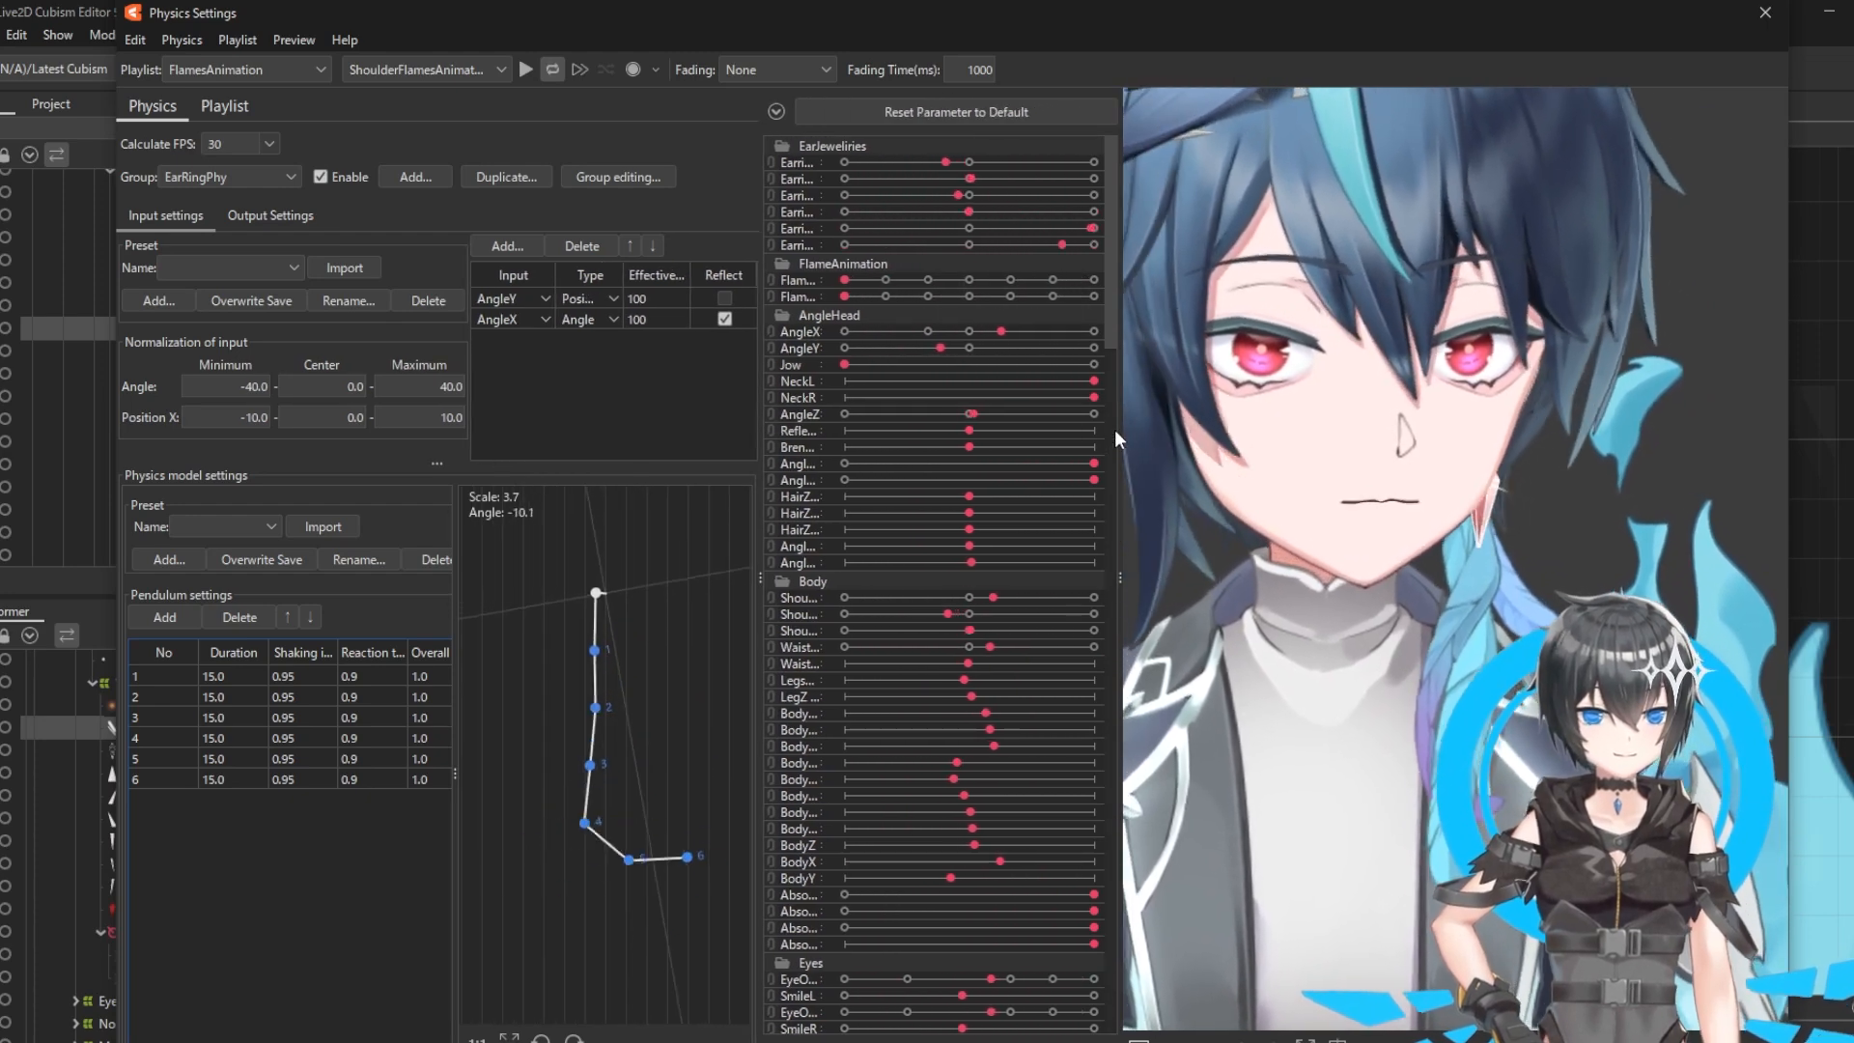
{"action": "left_click_drag", "start_coordinate": [1117, 427], "coordinate": [960, 425]}
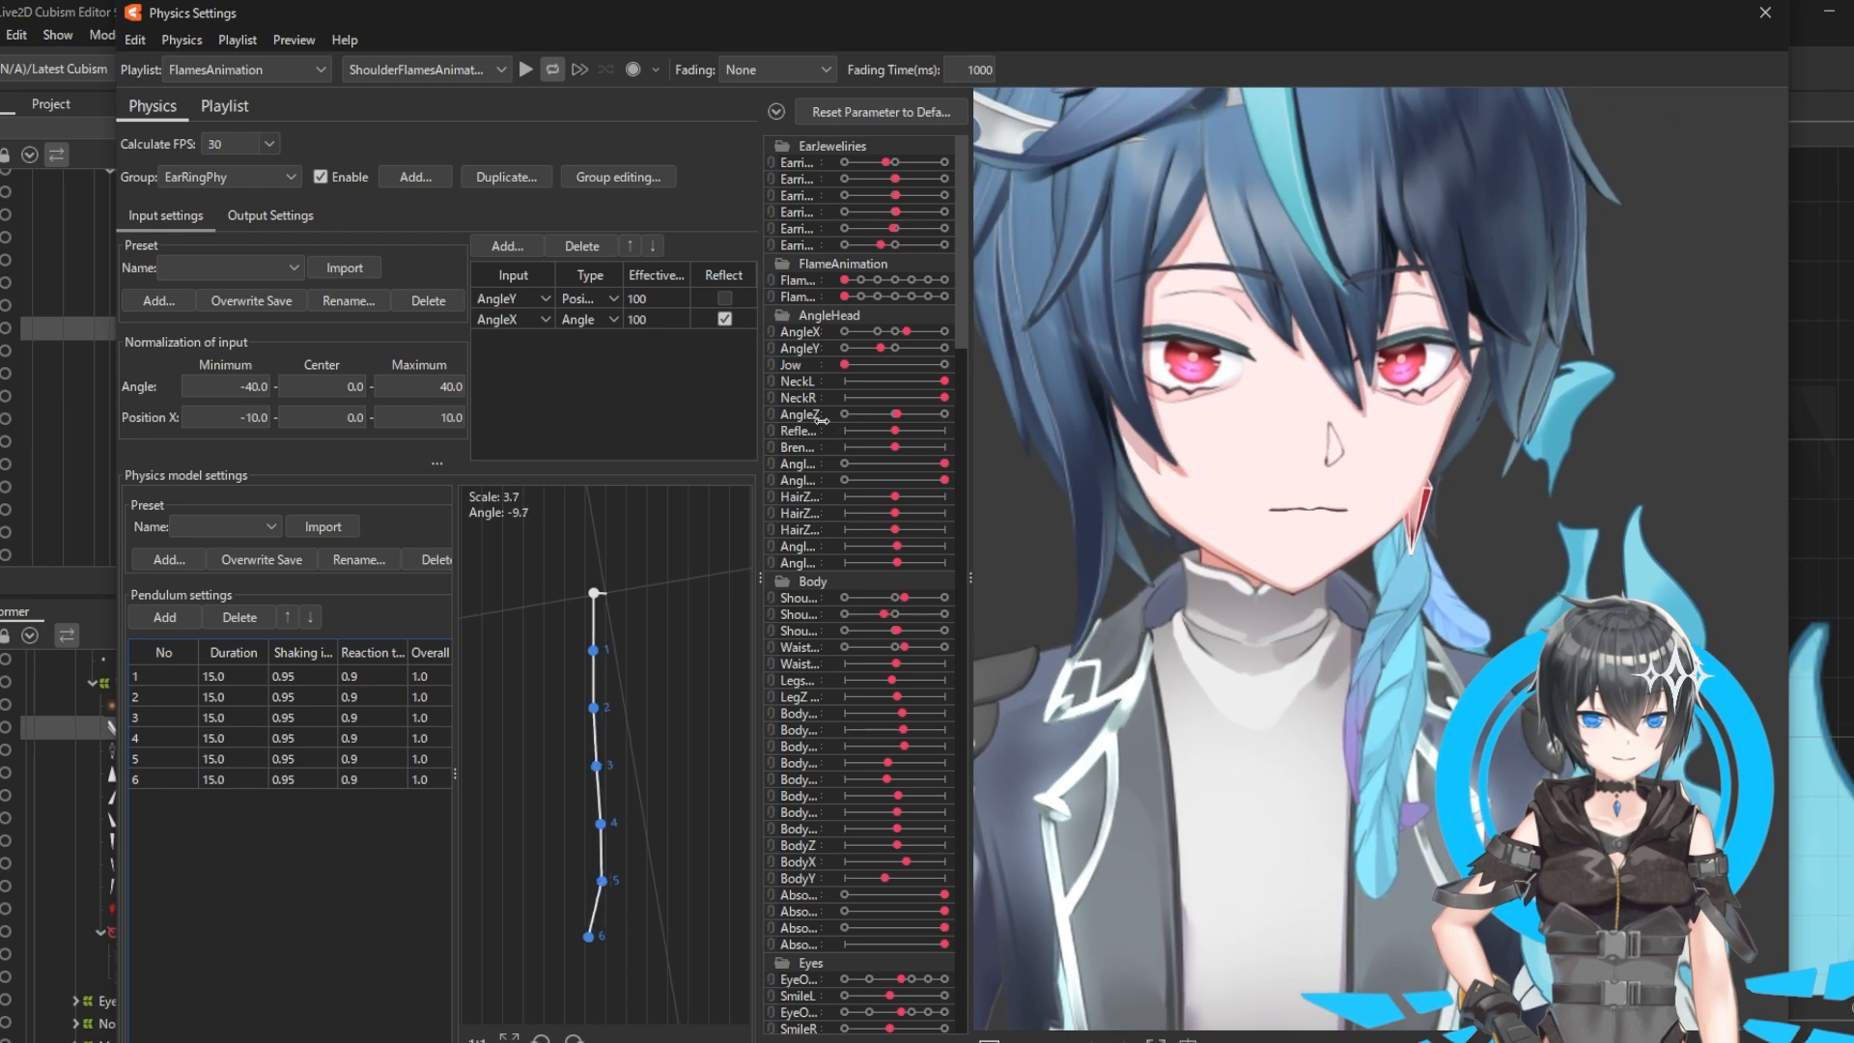
{"action": "left_click_drag", "start_coordinate": [819, 419], "coordinate": [858, 419]}
{"action": "scroll", "coordinate": [1415, 458], "scroll_direction": "up", "scroll_amount": 3}
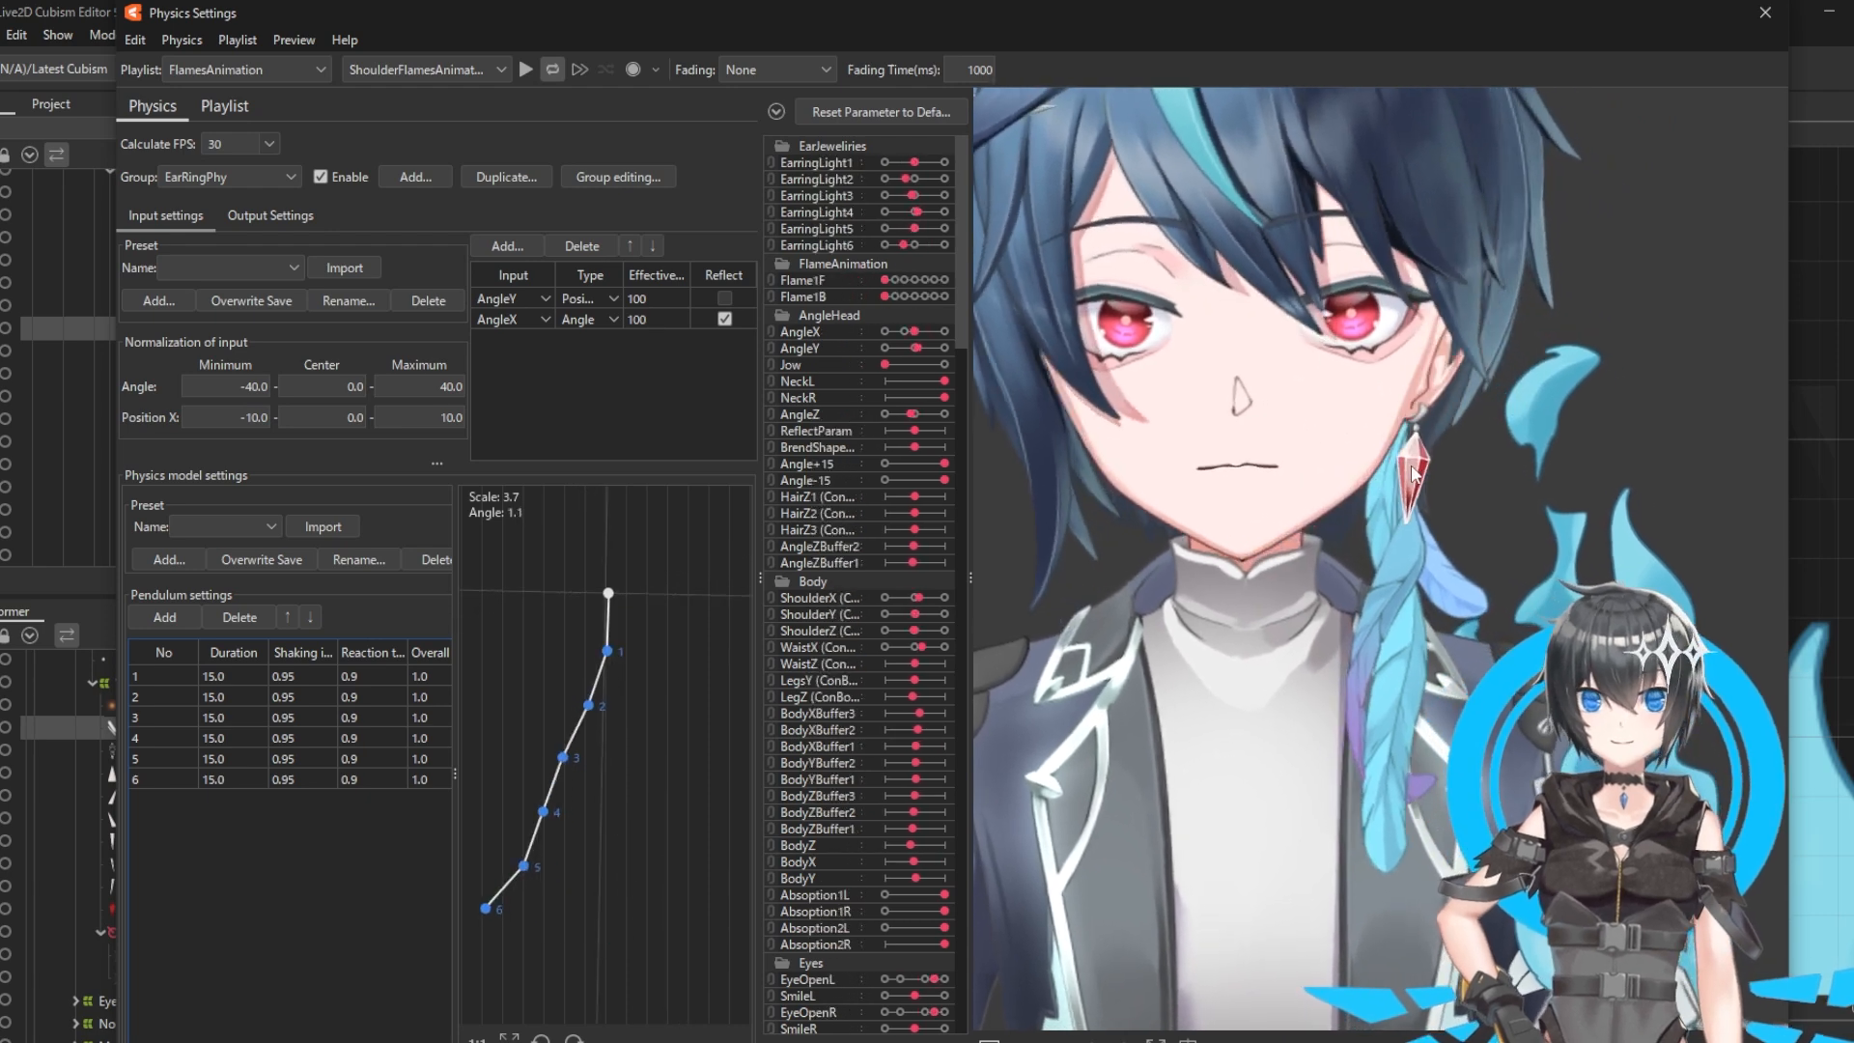
Step: Move the character's head around in the enlarged preview to examine the earring's sparkle up close
{"action": "left_click_drag", "start_coordinate": [1406, 448], "coordinate": [1310, 386]}
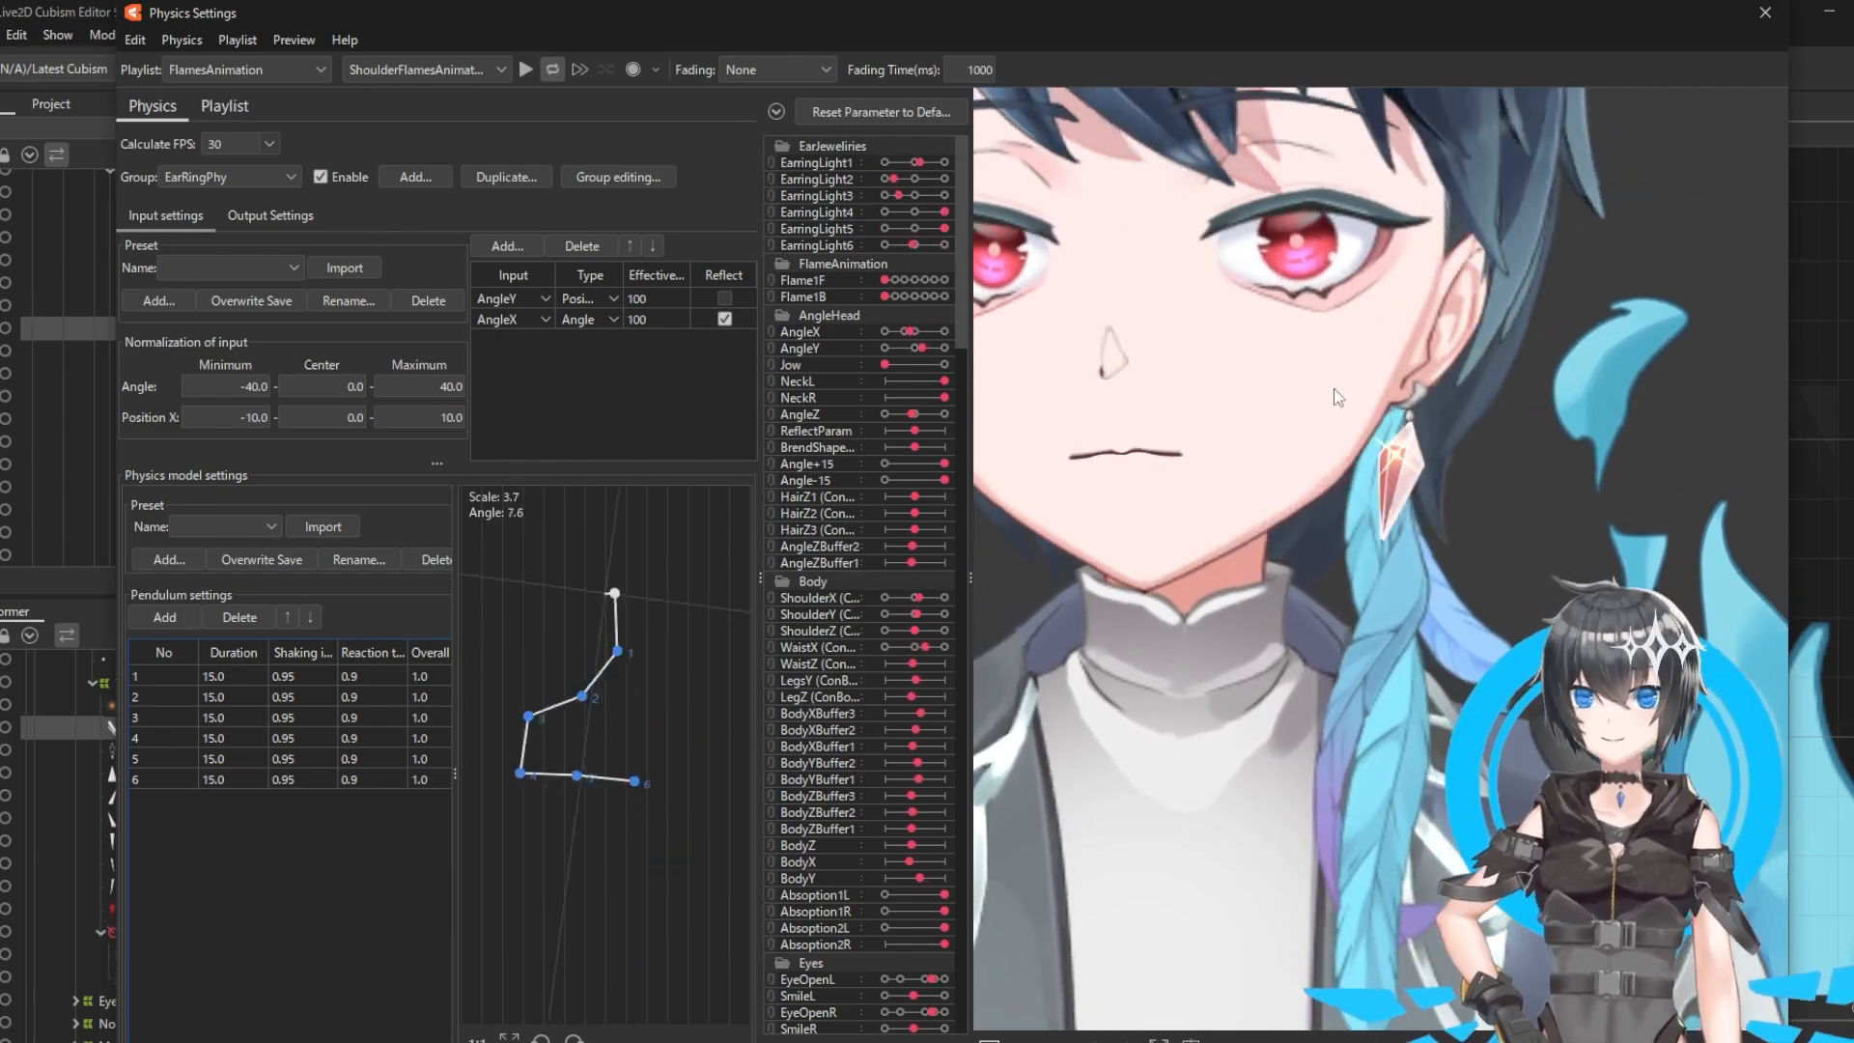
{"action": "scroll", "coordinate": [1323, 386], "scroll_direction": "up", "scroll_amount": 5}
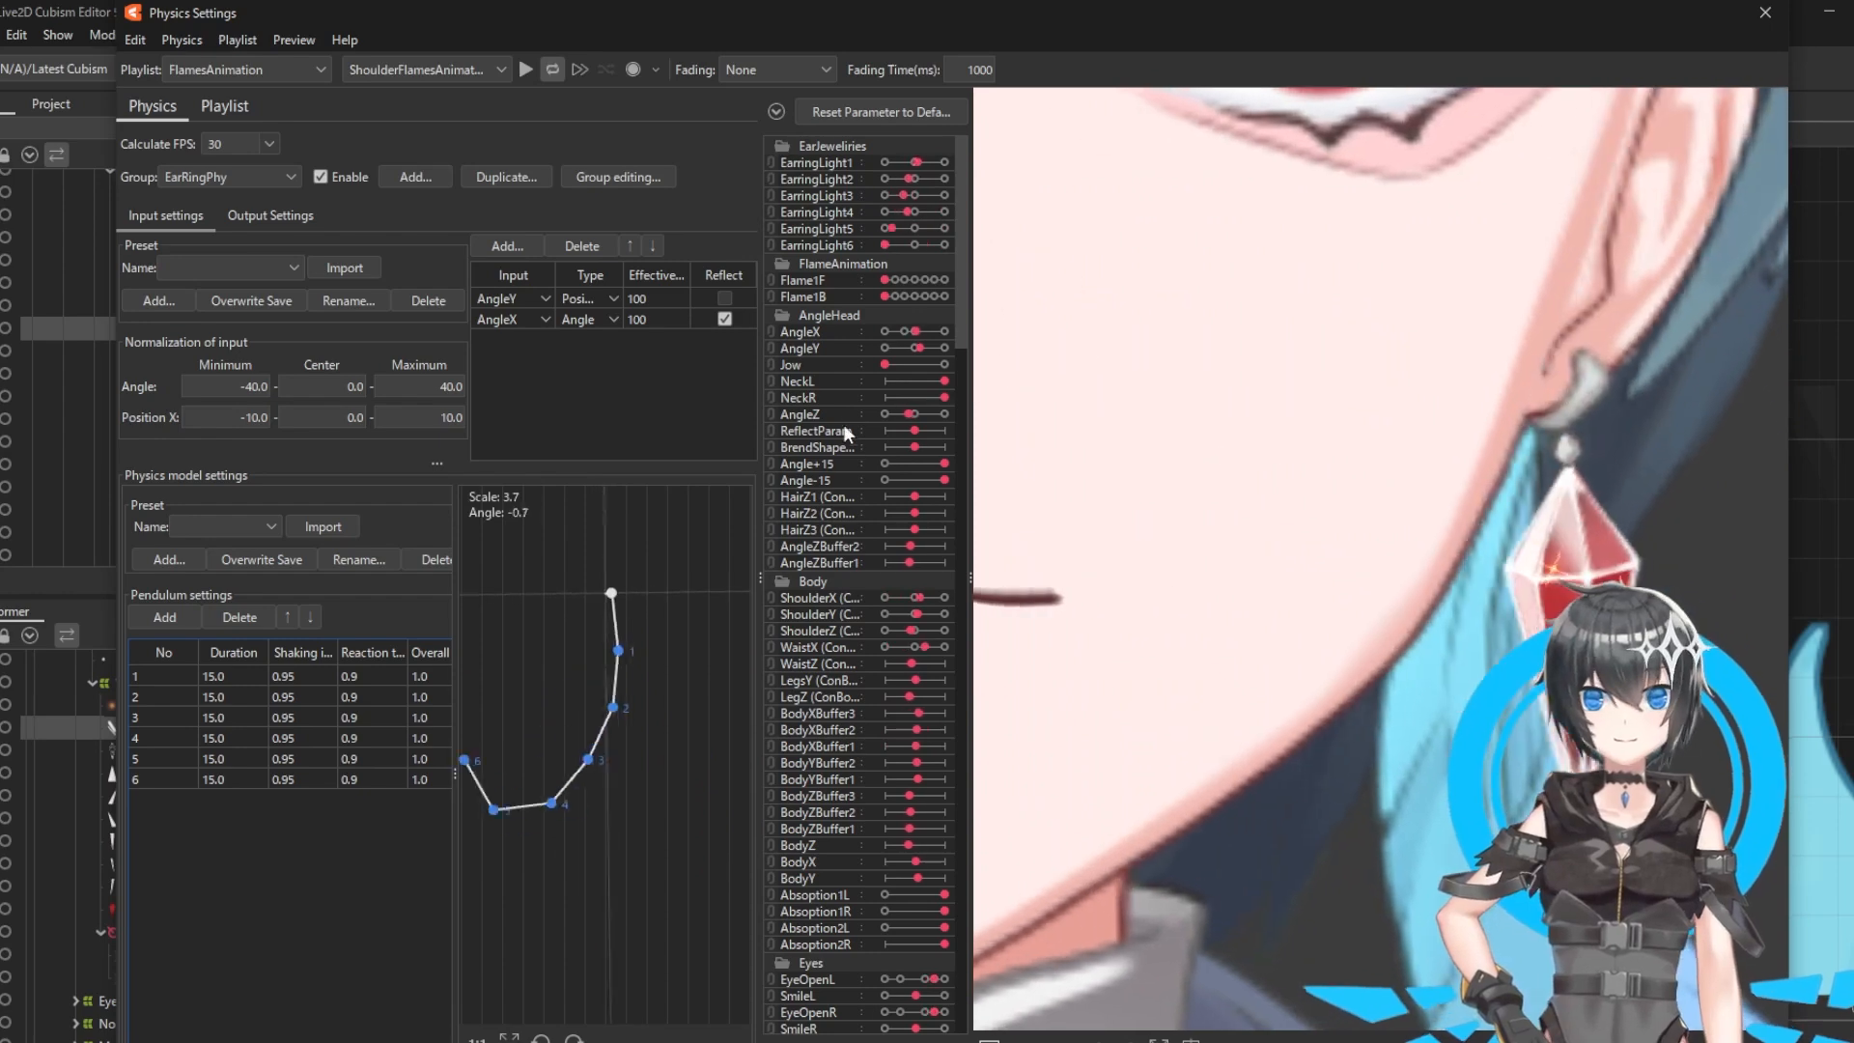
{"action": "left_click_drag", "start_coordinate": [759, 410], "coordinate": [717, 411]}
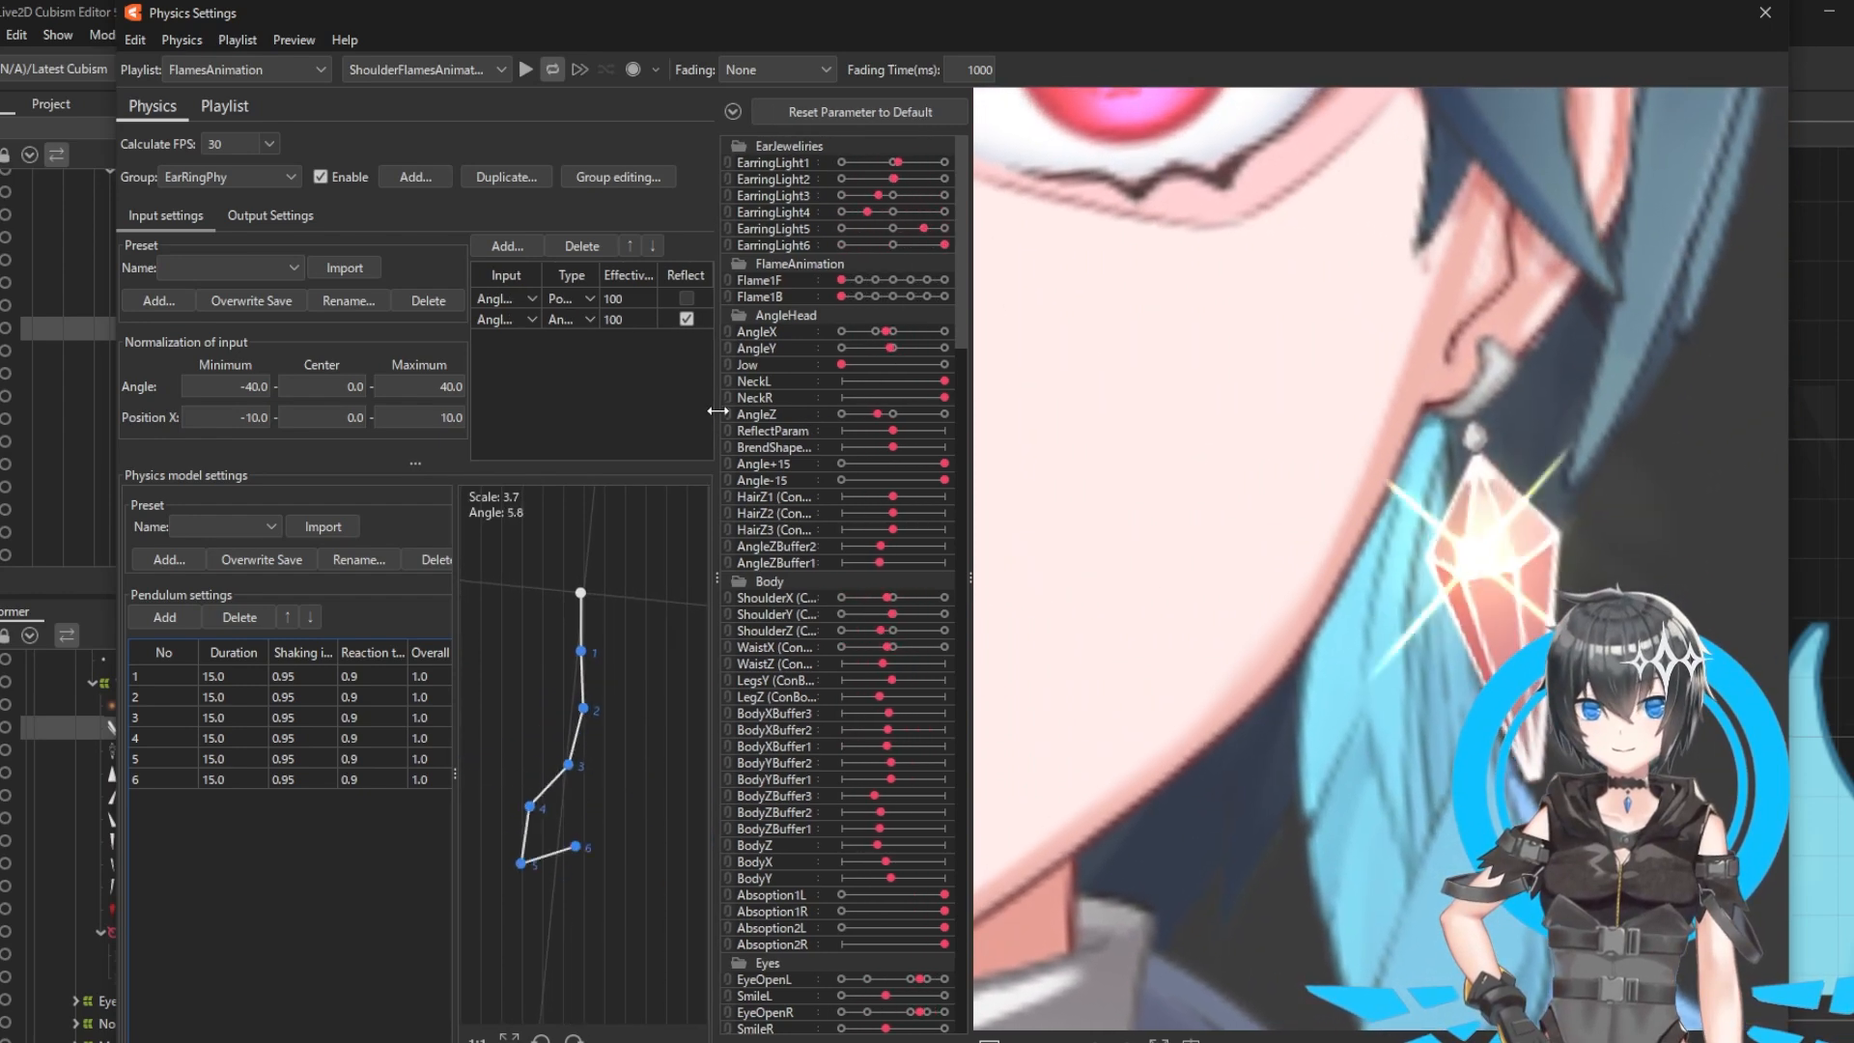
{"action": "left_click_drag", "start_coordinate": [967, 416], "coordinate": [867, 414]}
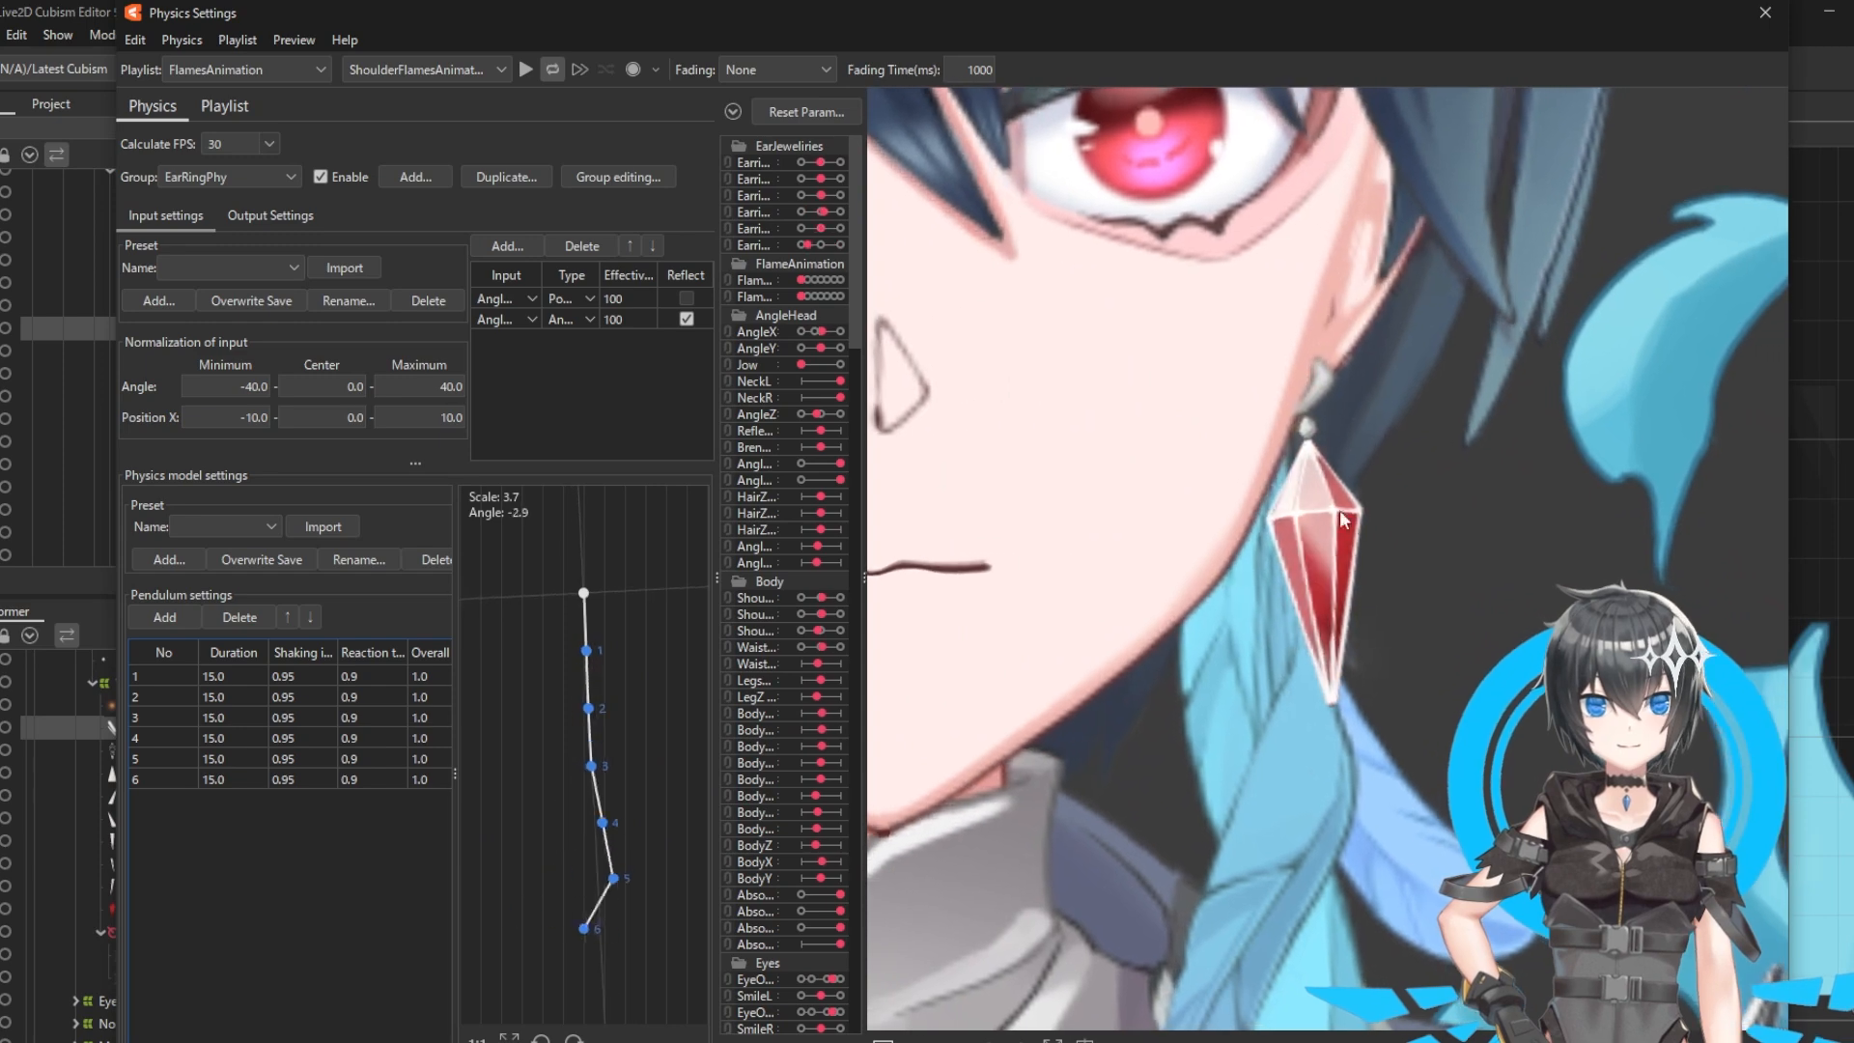
{"action": "scroll", "coordinate": [1359, 517], "scroll_direction": "up", "scroll_amount": 3}
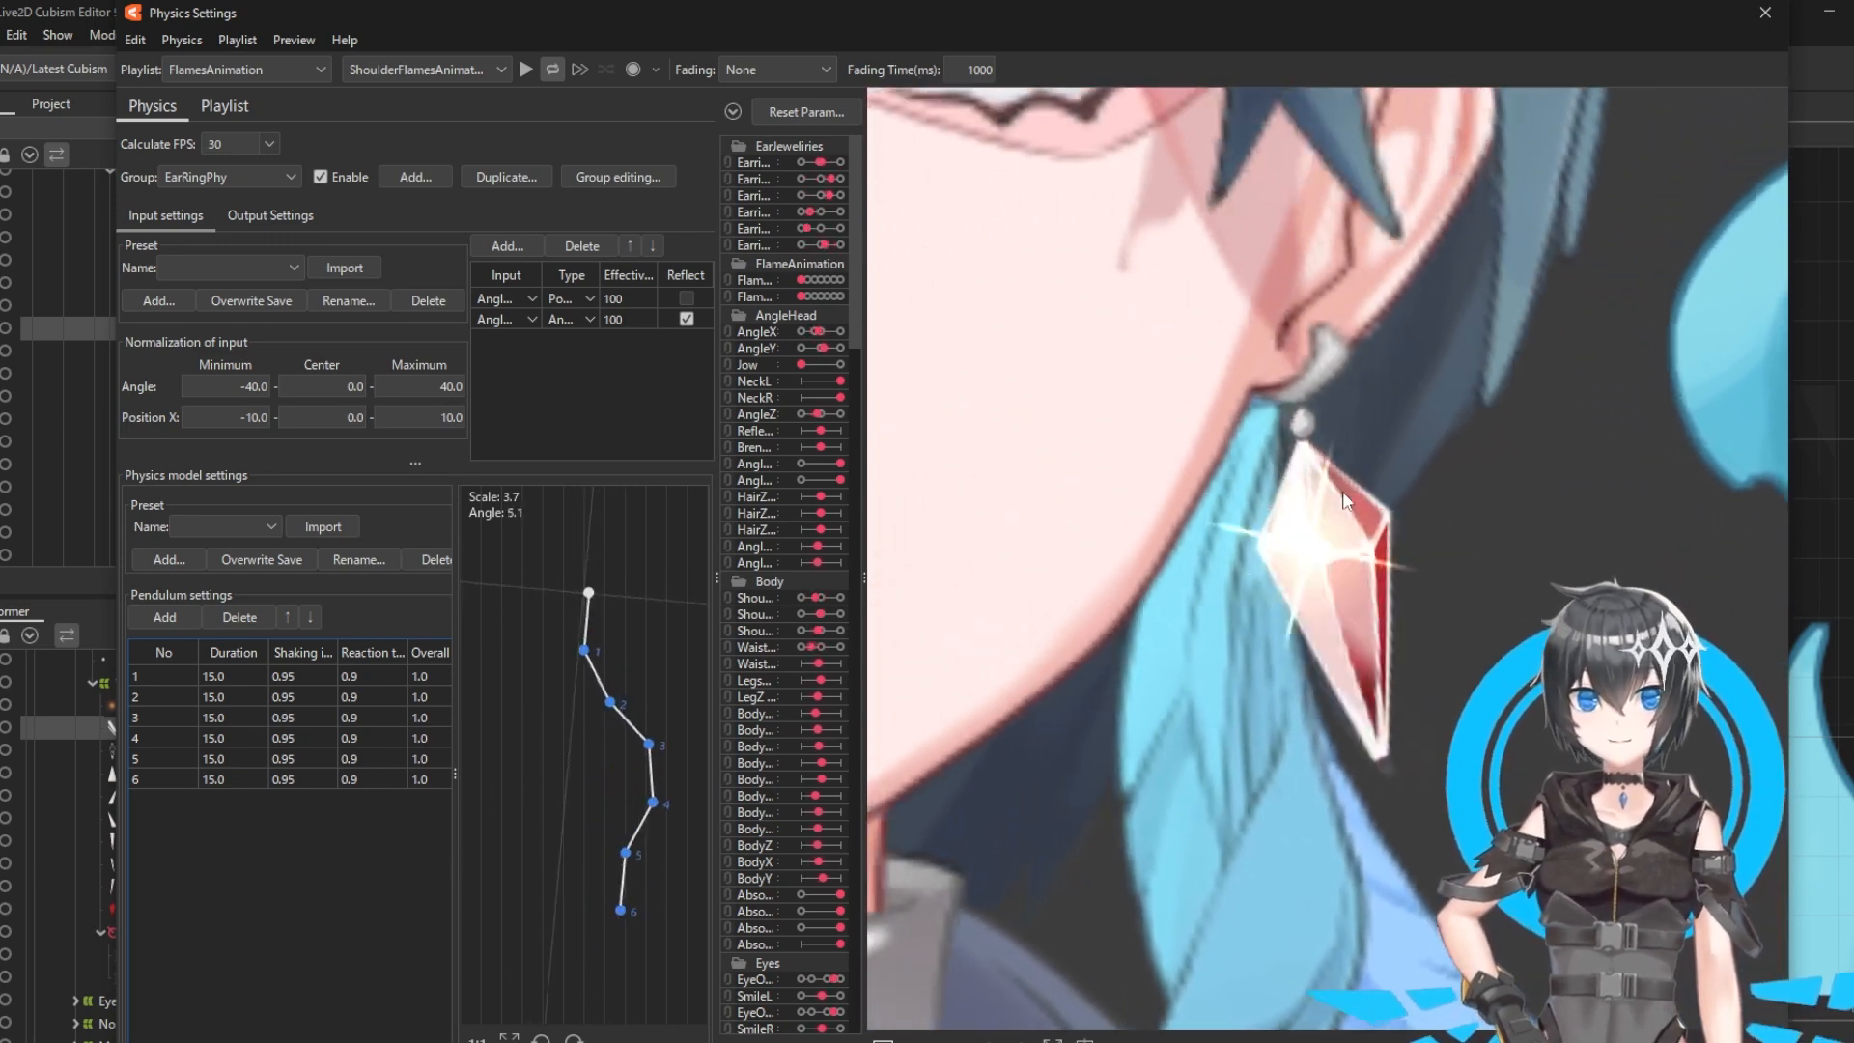
{"action": "left_click_drag", "start_coordinate": [1328, 474], "coordinate": [1142, 348]}
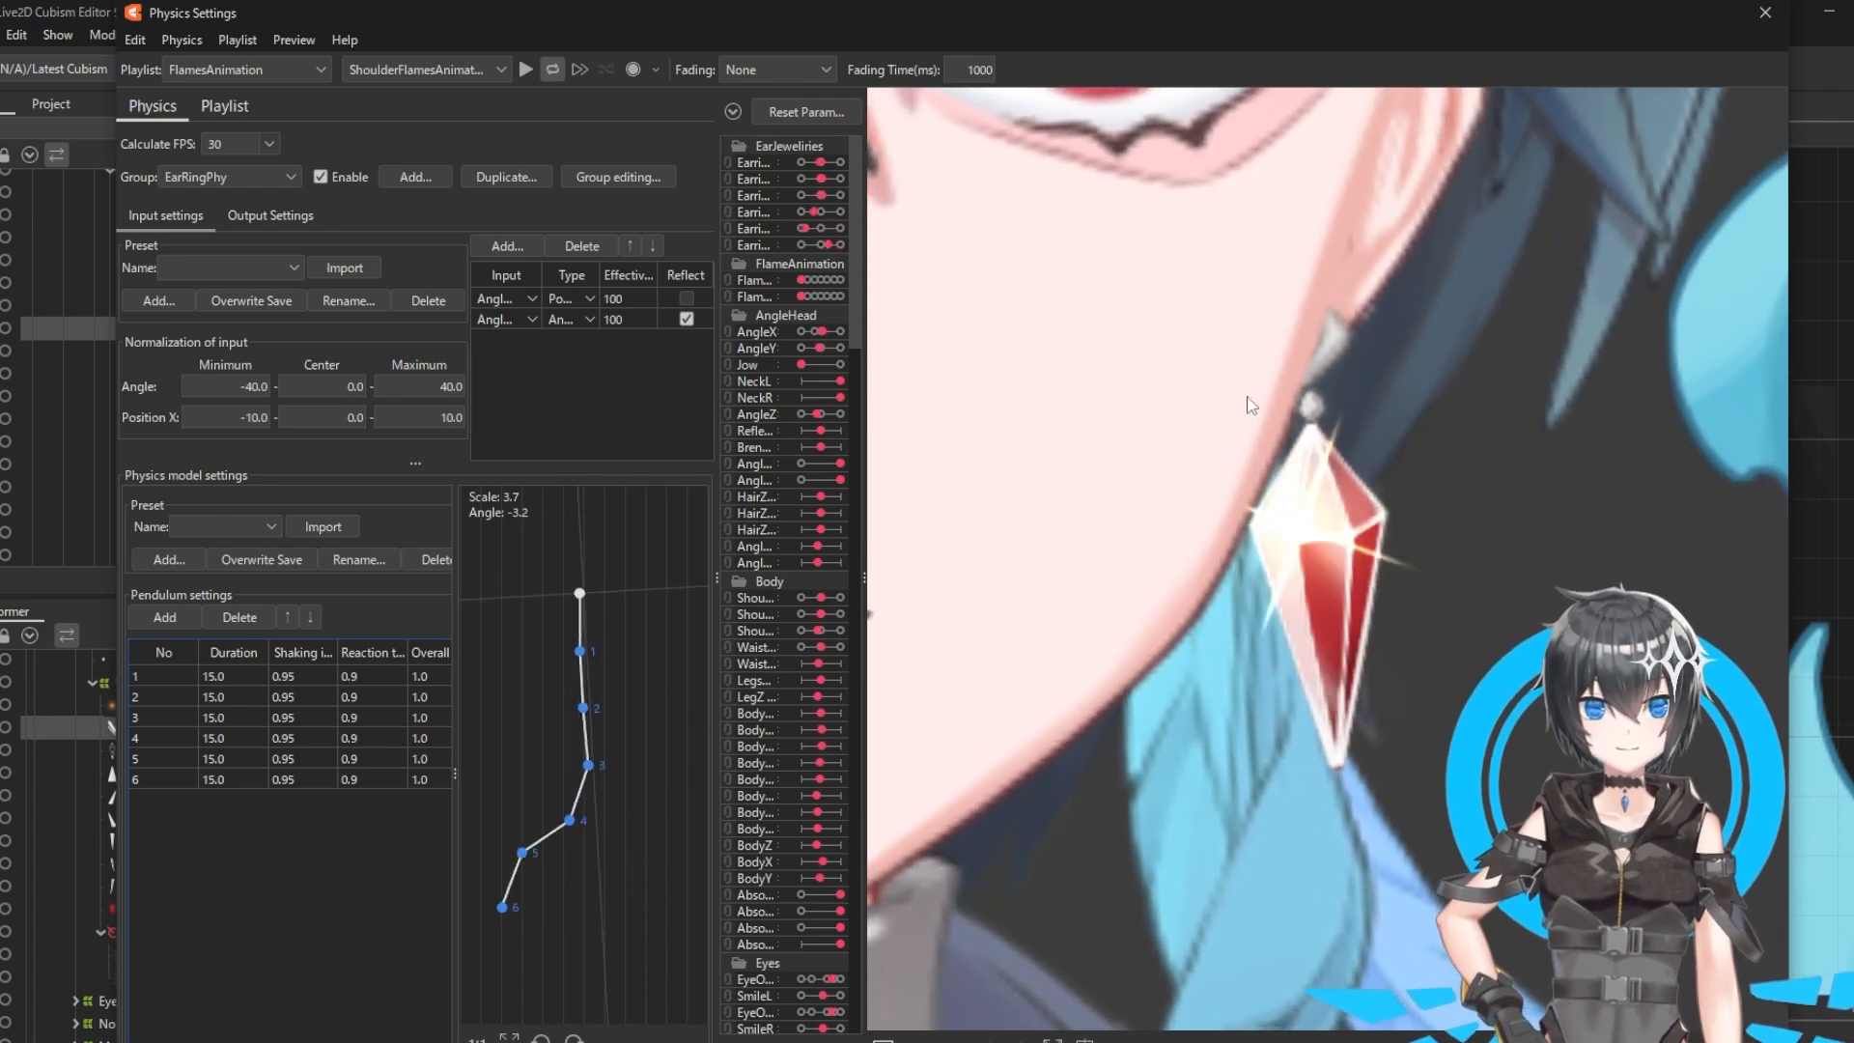
{"action": "left_click_drag", "start_coordinate": [1229, 385], "coordinate": [1156, 355]}
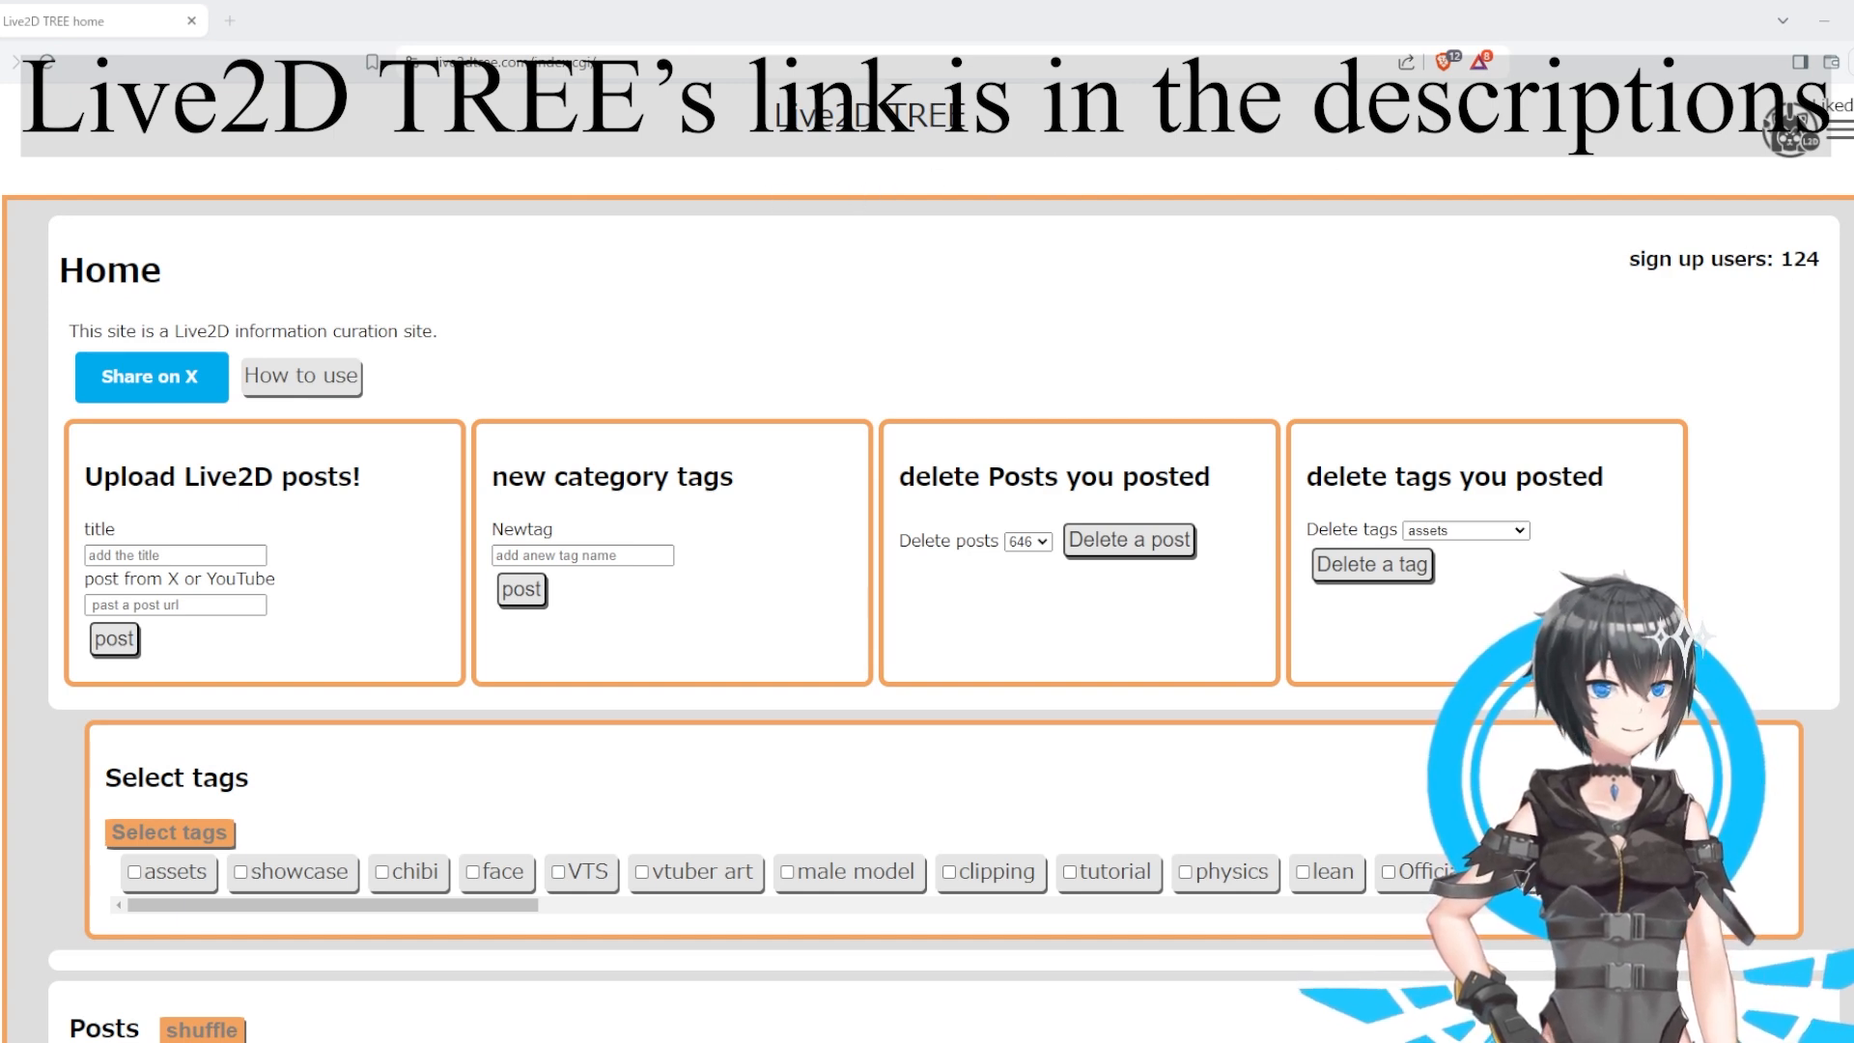
Step: Switch to the Live2D TREE website and browse its home page posts, loading more contents along the way
{"action": "scroll", "coordinate": [927, 579], "scroll_direction": "down", "scroll_amount": 6}
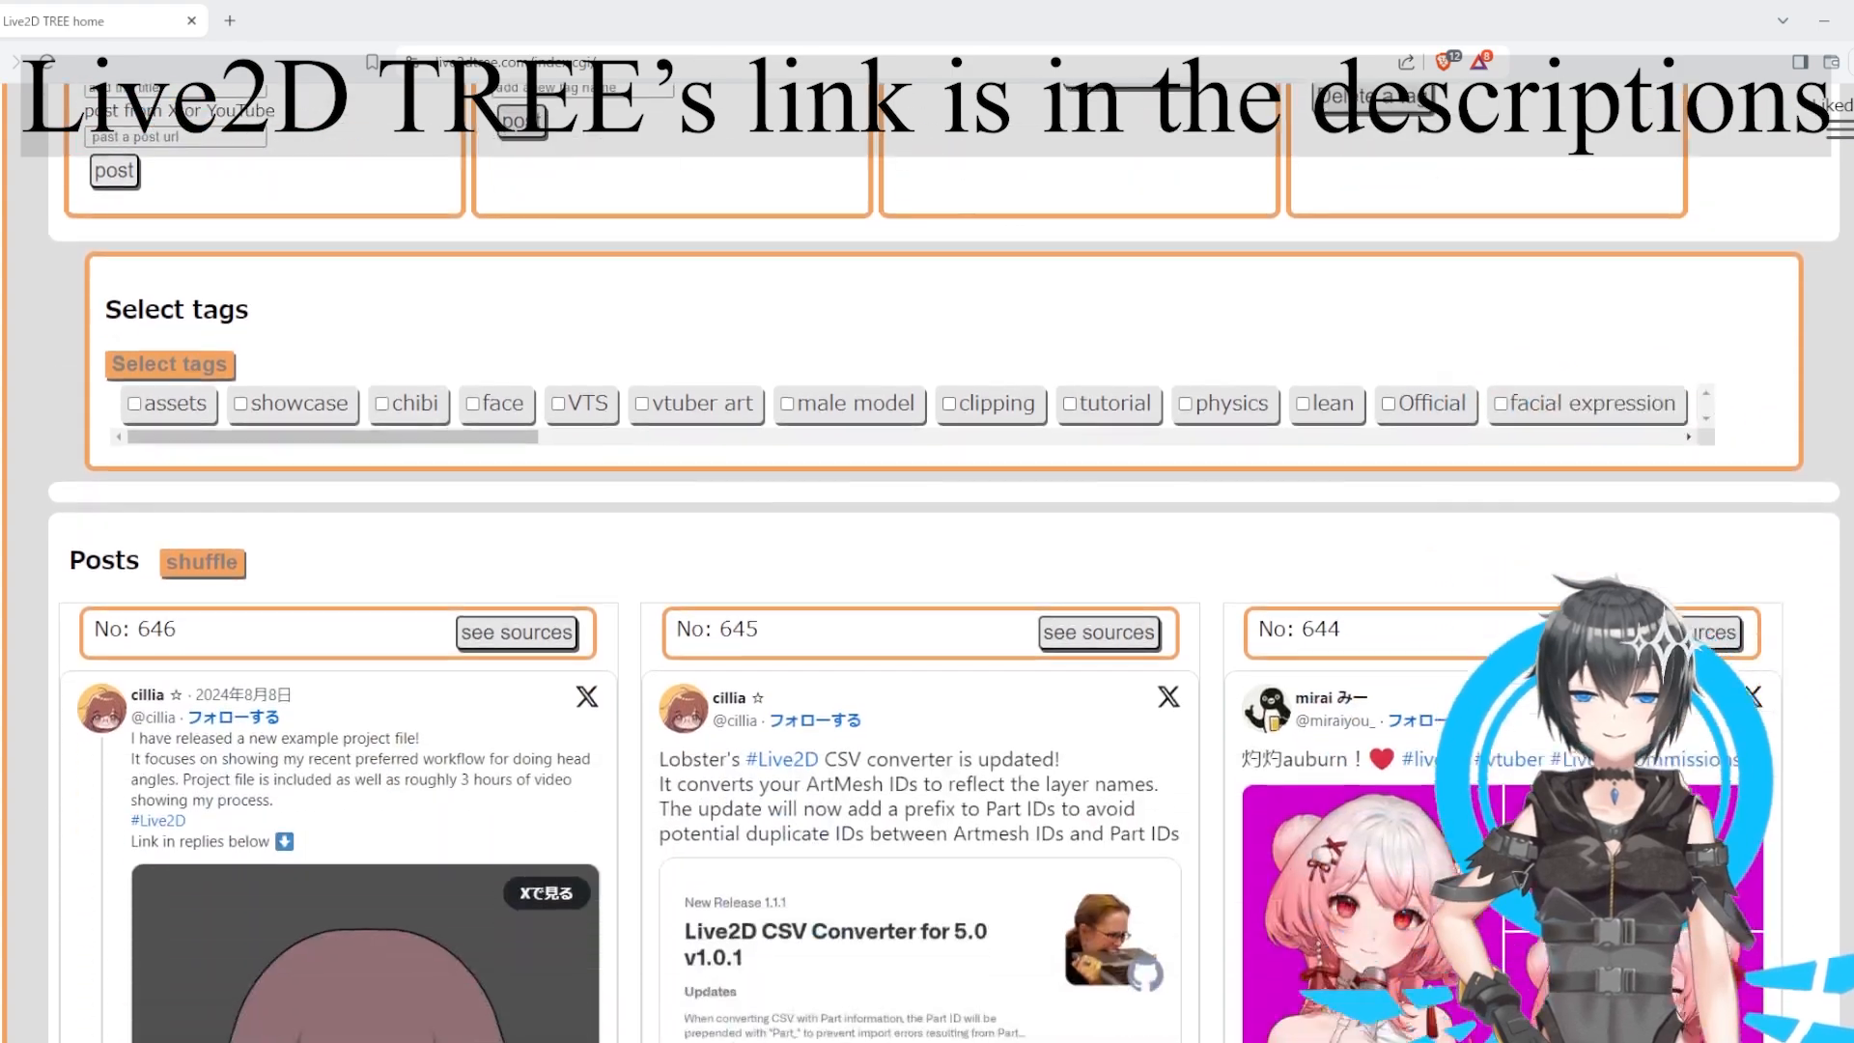
{"action": "scroll", "coordinate": [1472, 460], "scroll_direction": "down", "scroll_amount": 15}
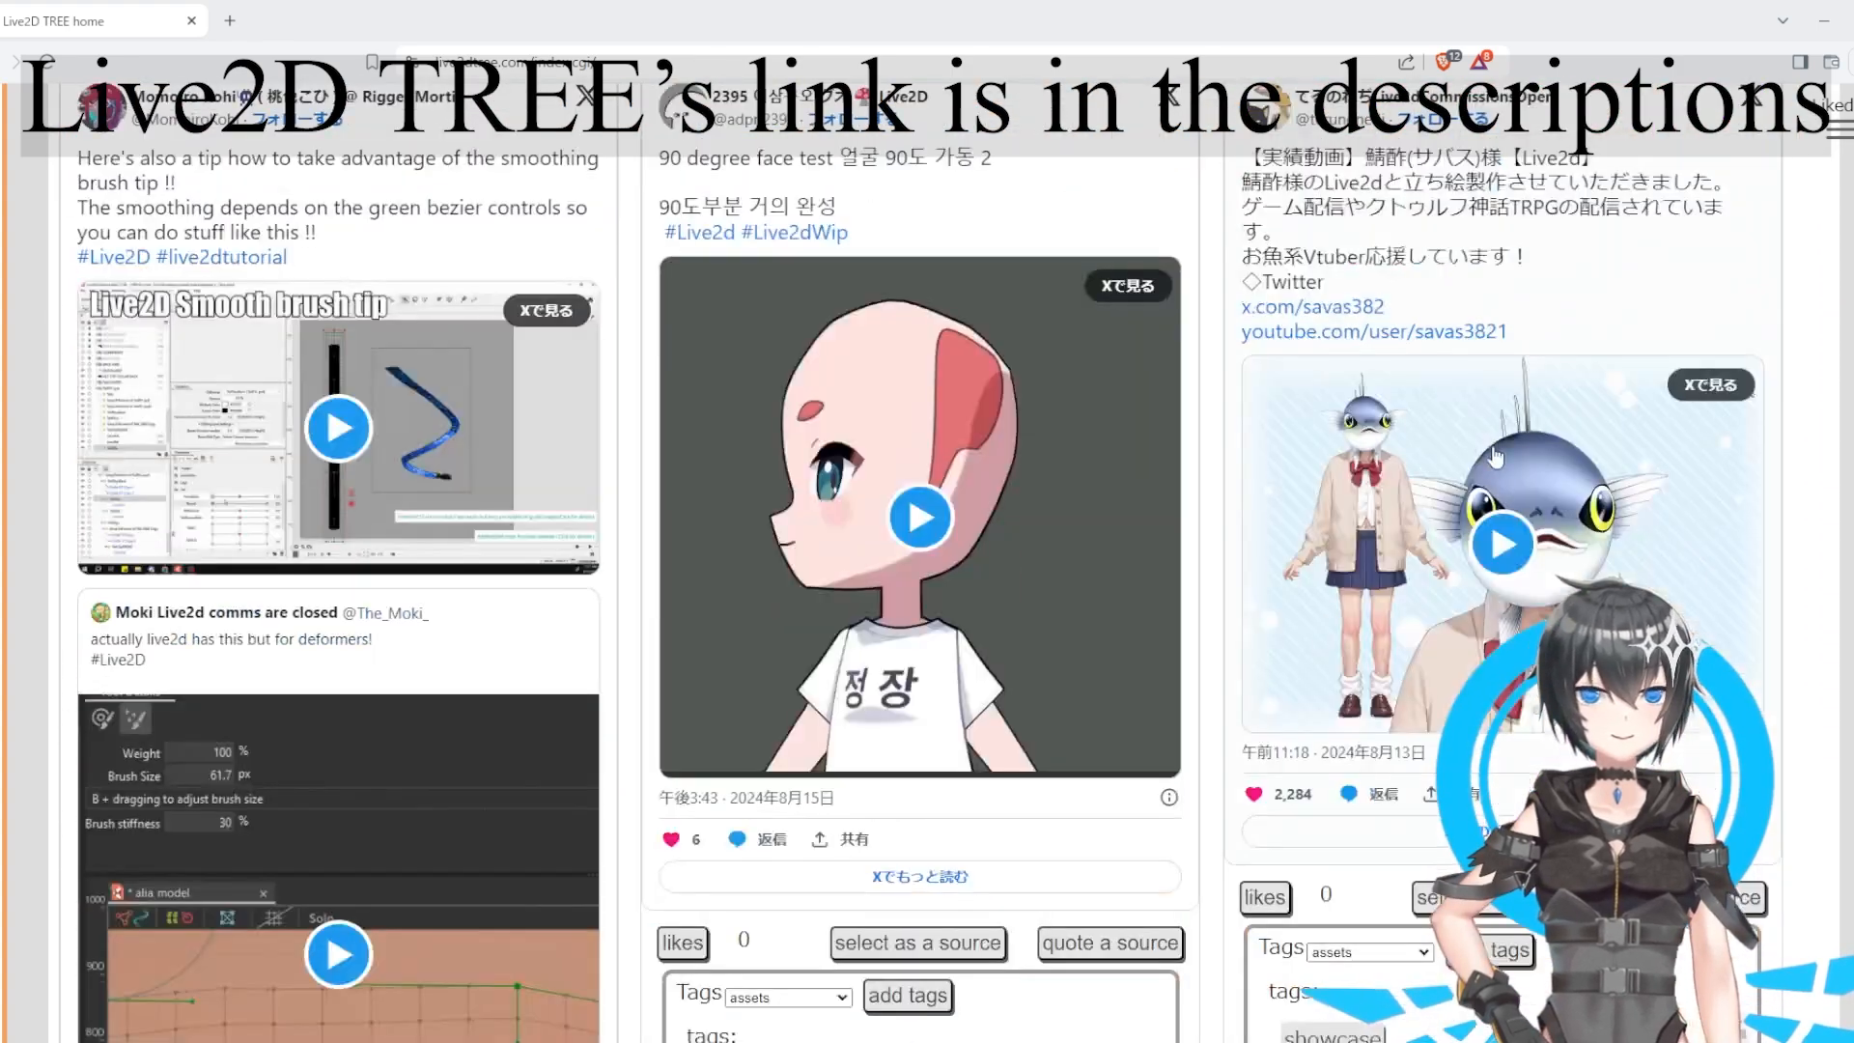
{"action": "scroll", "coordinate": [1472, 461], "scroll_direction": "down", "scroll_amount": 5}
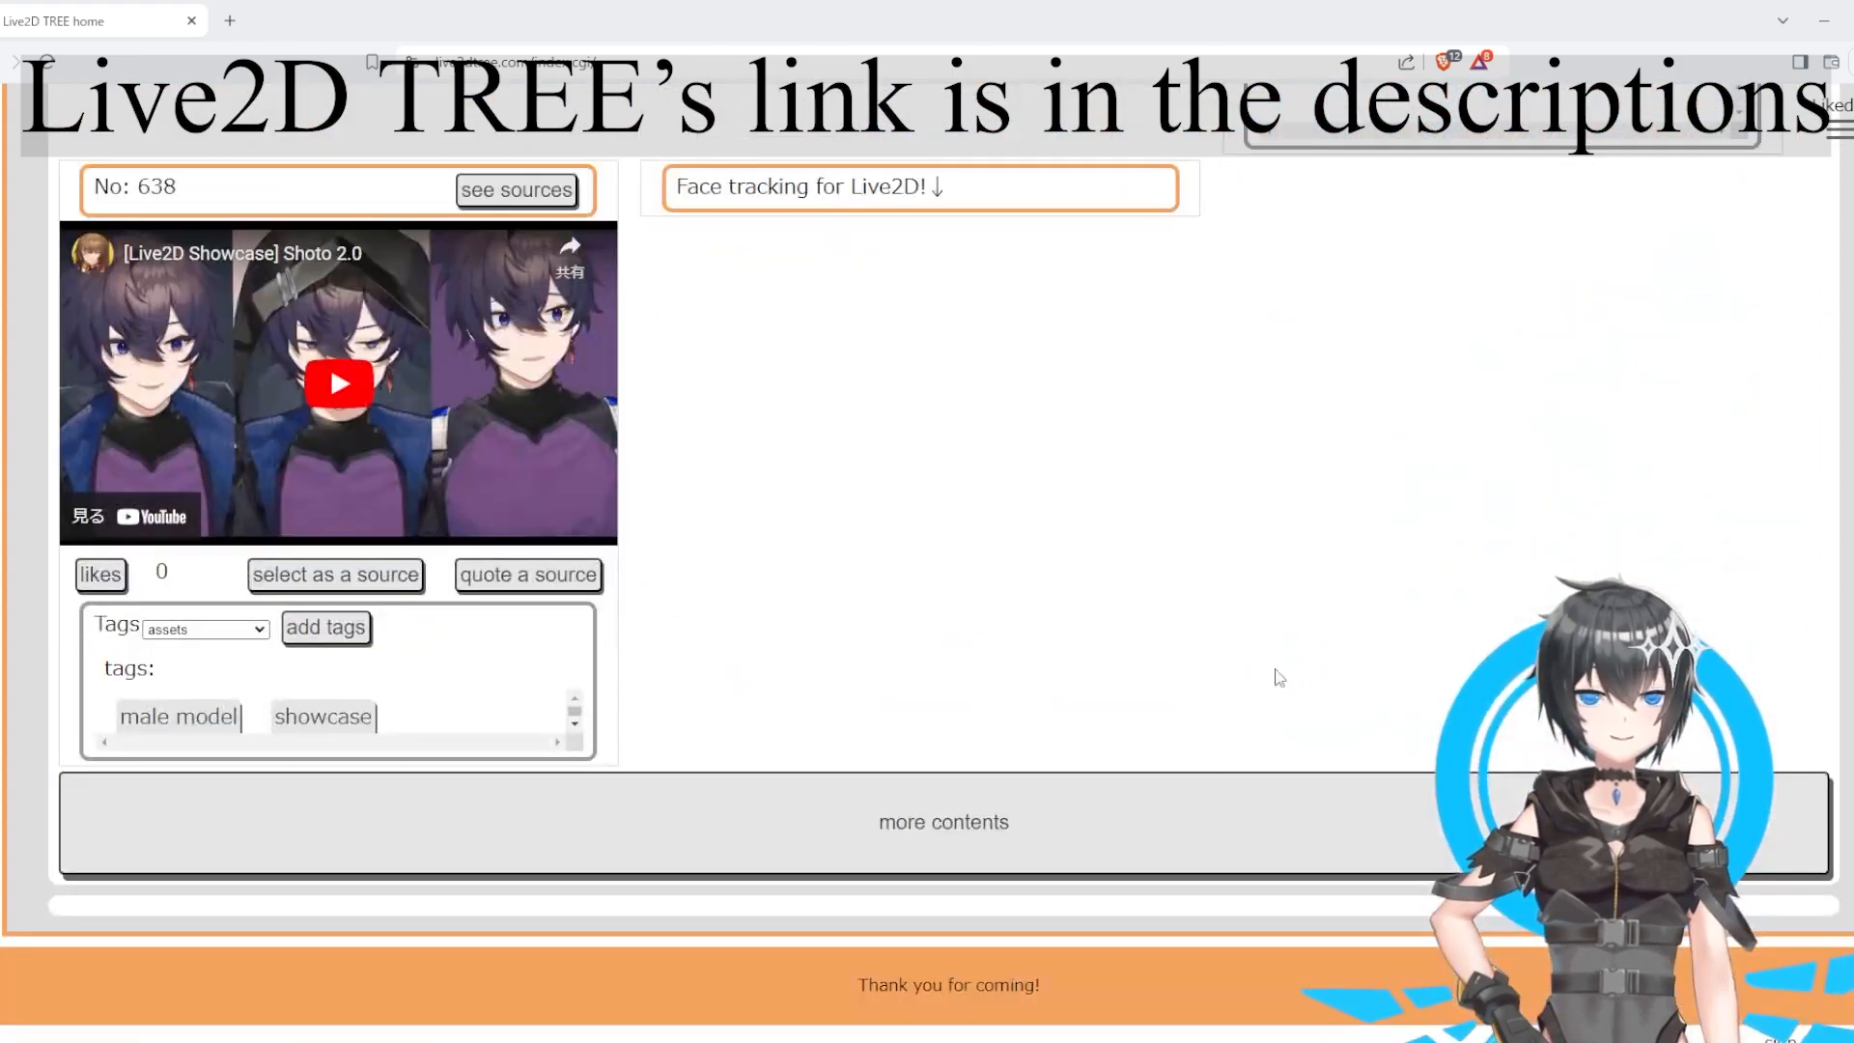
{"action": "left_click", "coordinate": [1164, 818]}
{"action": "scroll", "coordinate": [1169, 700], "scroll_direction": "down", "scroll_amount": 8}
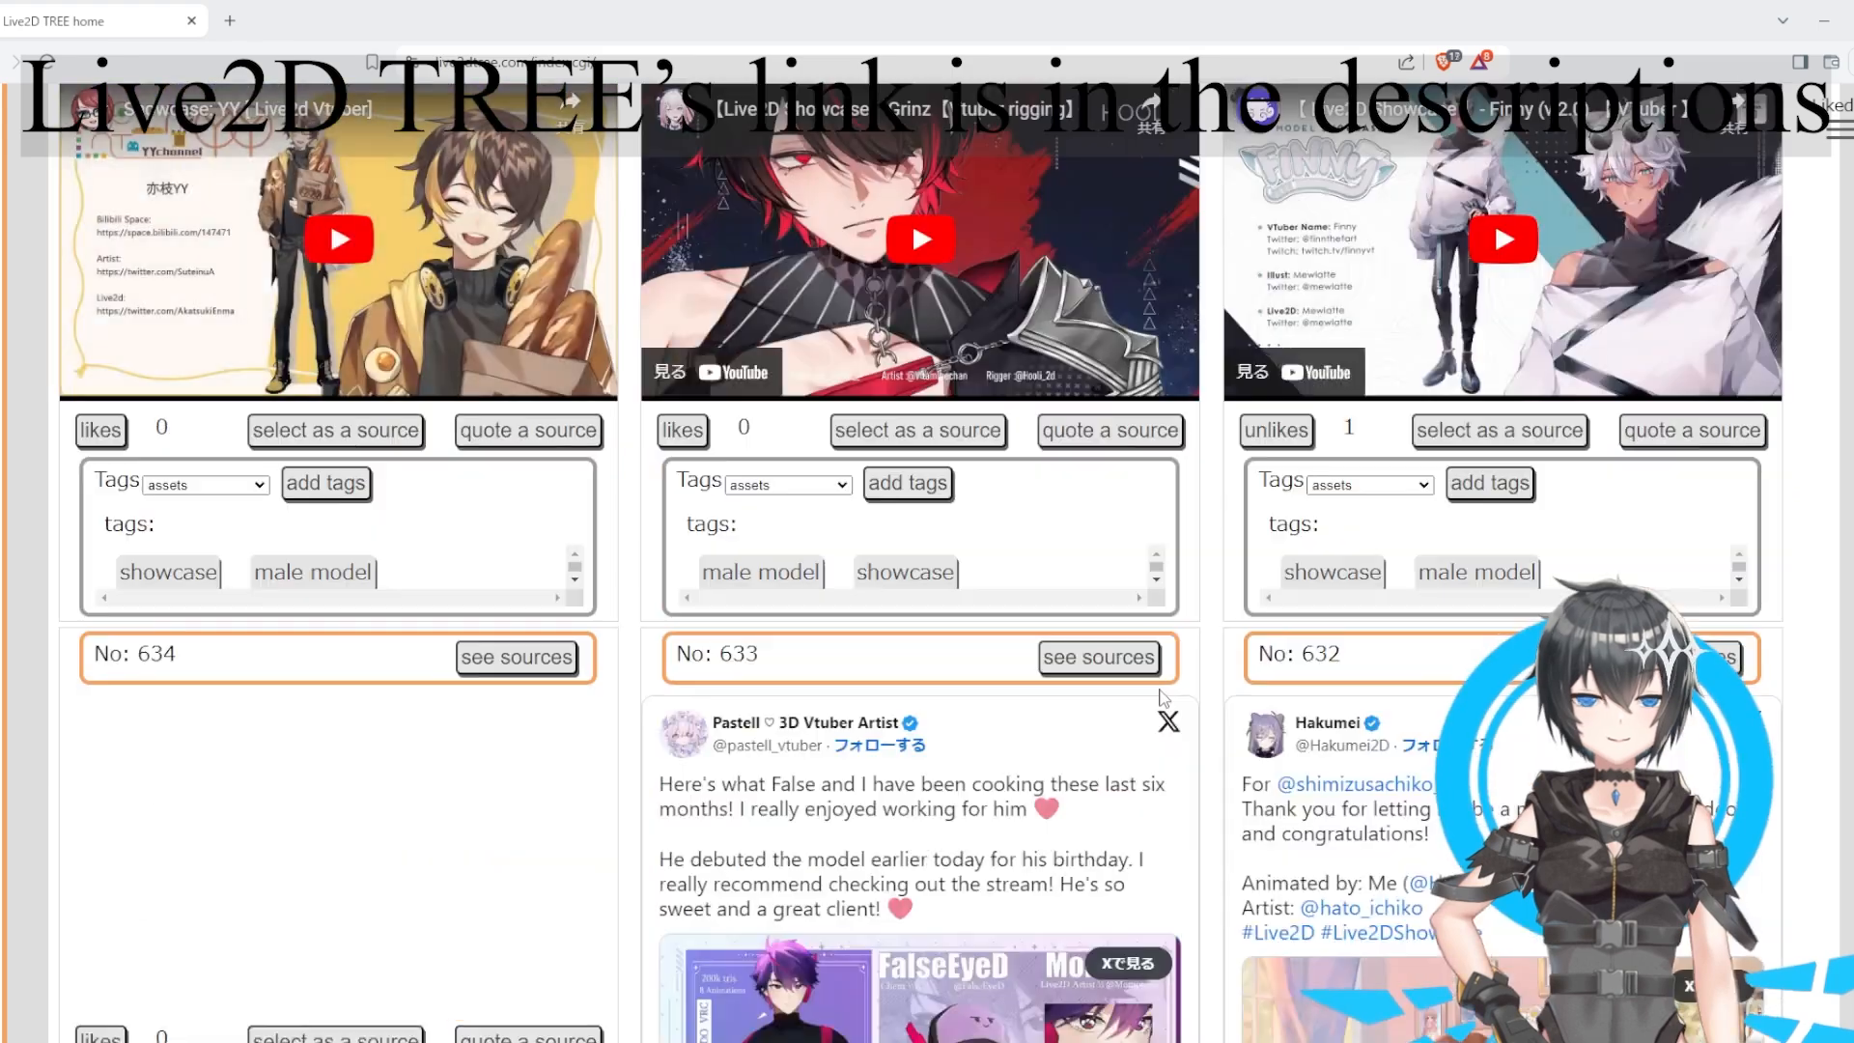
{"action": "scroll", "coordinate": [1164, 697], "scroll_direction": "down", "scroll_amount": 8}
{"action": "scroll", "coordinate": [1083, 653], "scroll_direction": "down", "scroll_amount": 8}
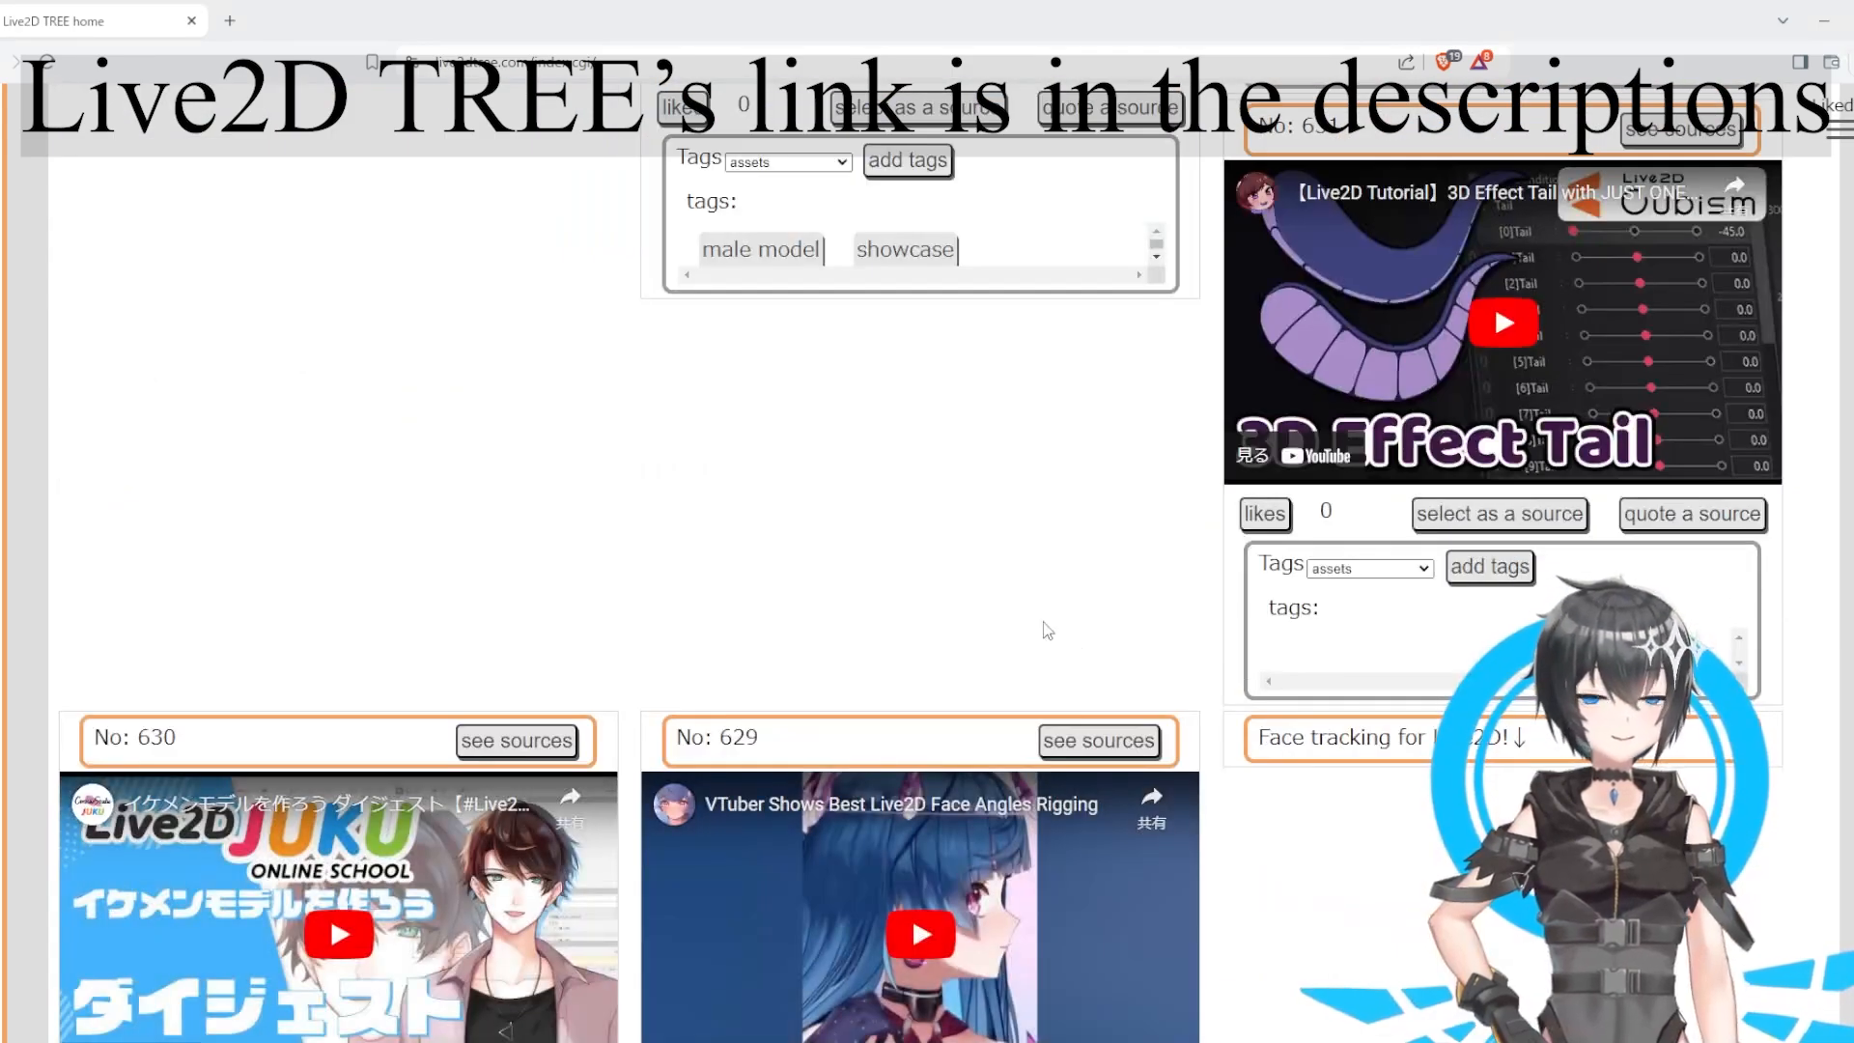
{"action": "scroll", "coordinate": [1047, 630], "scroll_direction": "up", "scroll_amount": 20}
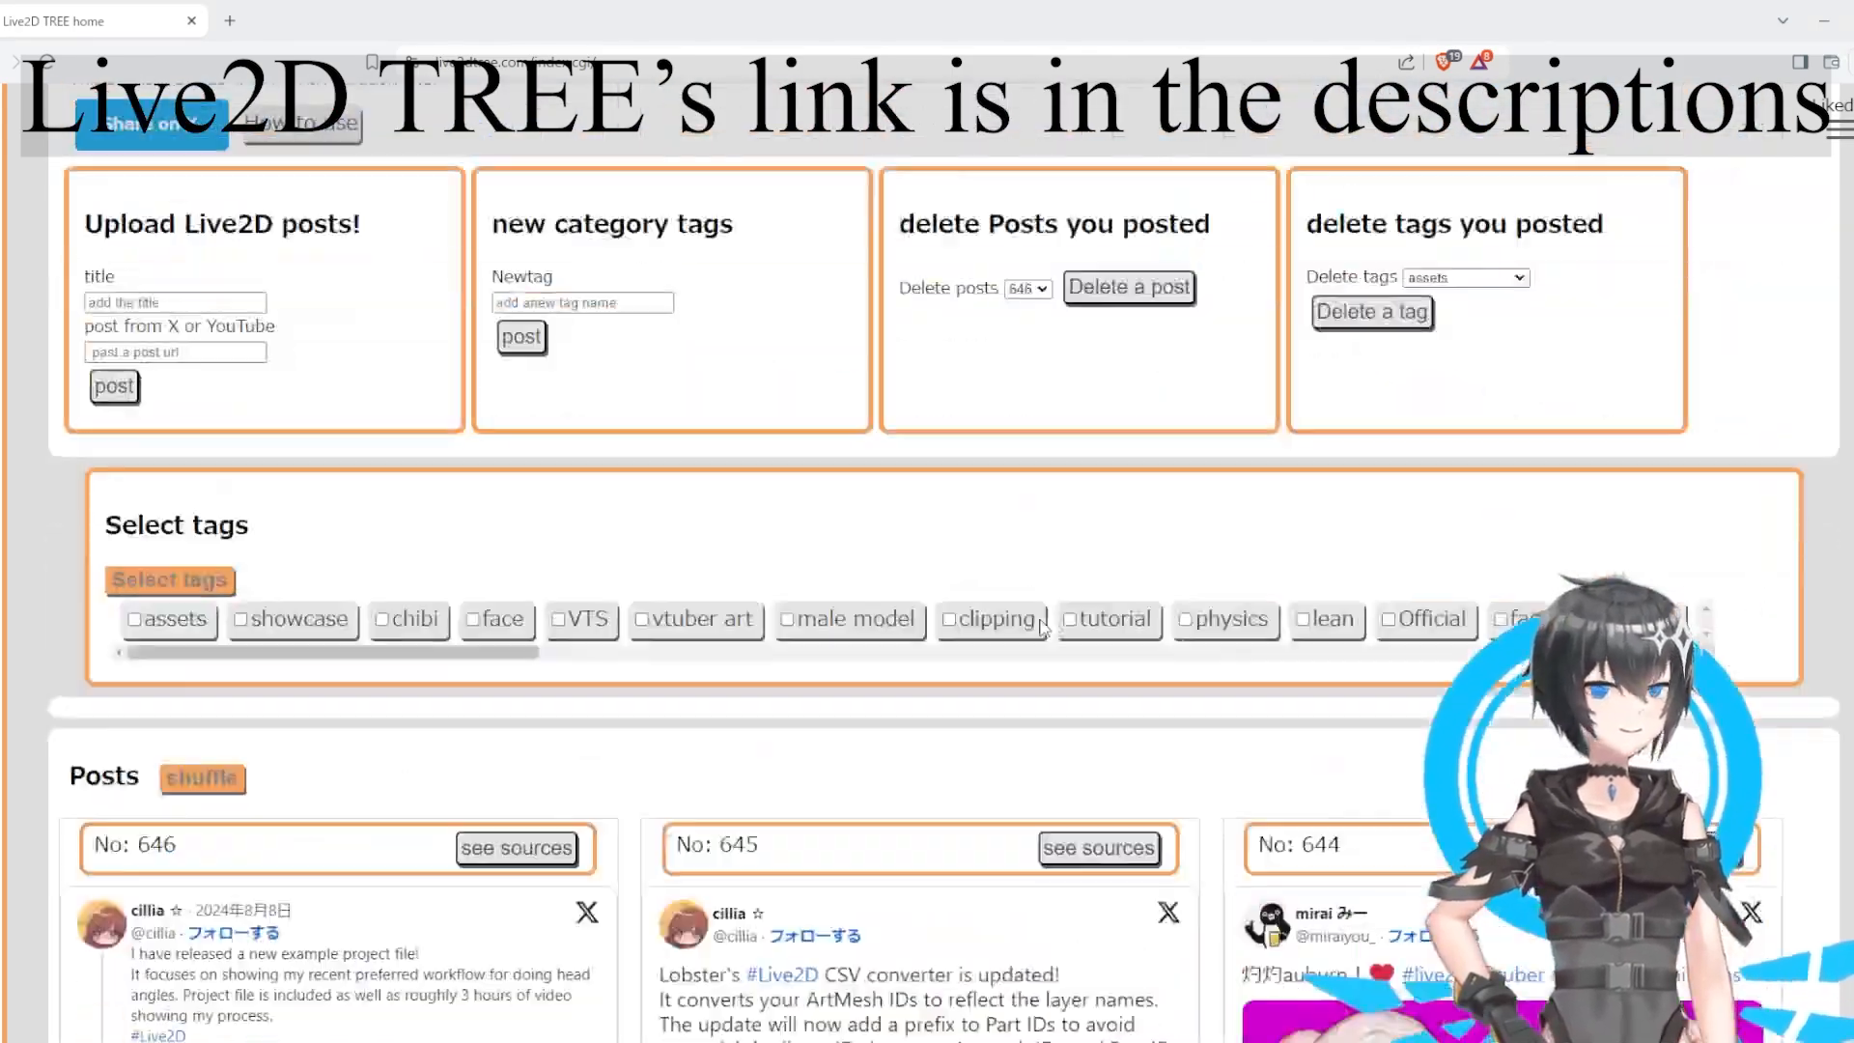
{"action": "scroll", "coordinate": [1043, 630], "scroll_direction": "up", "scroll_amount": 3}
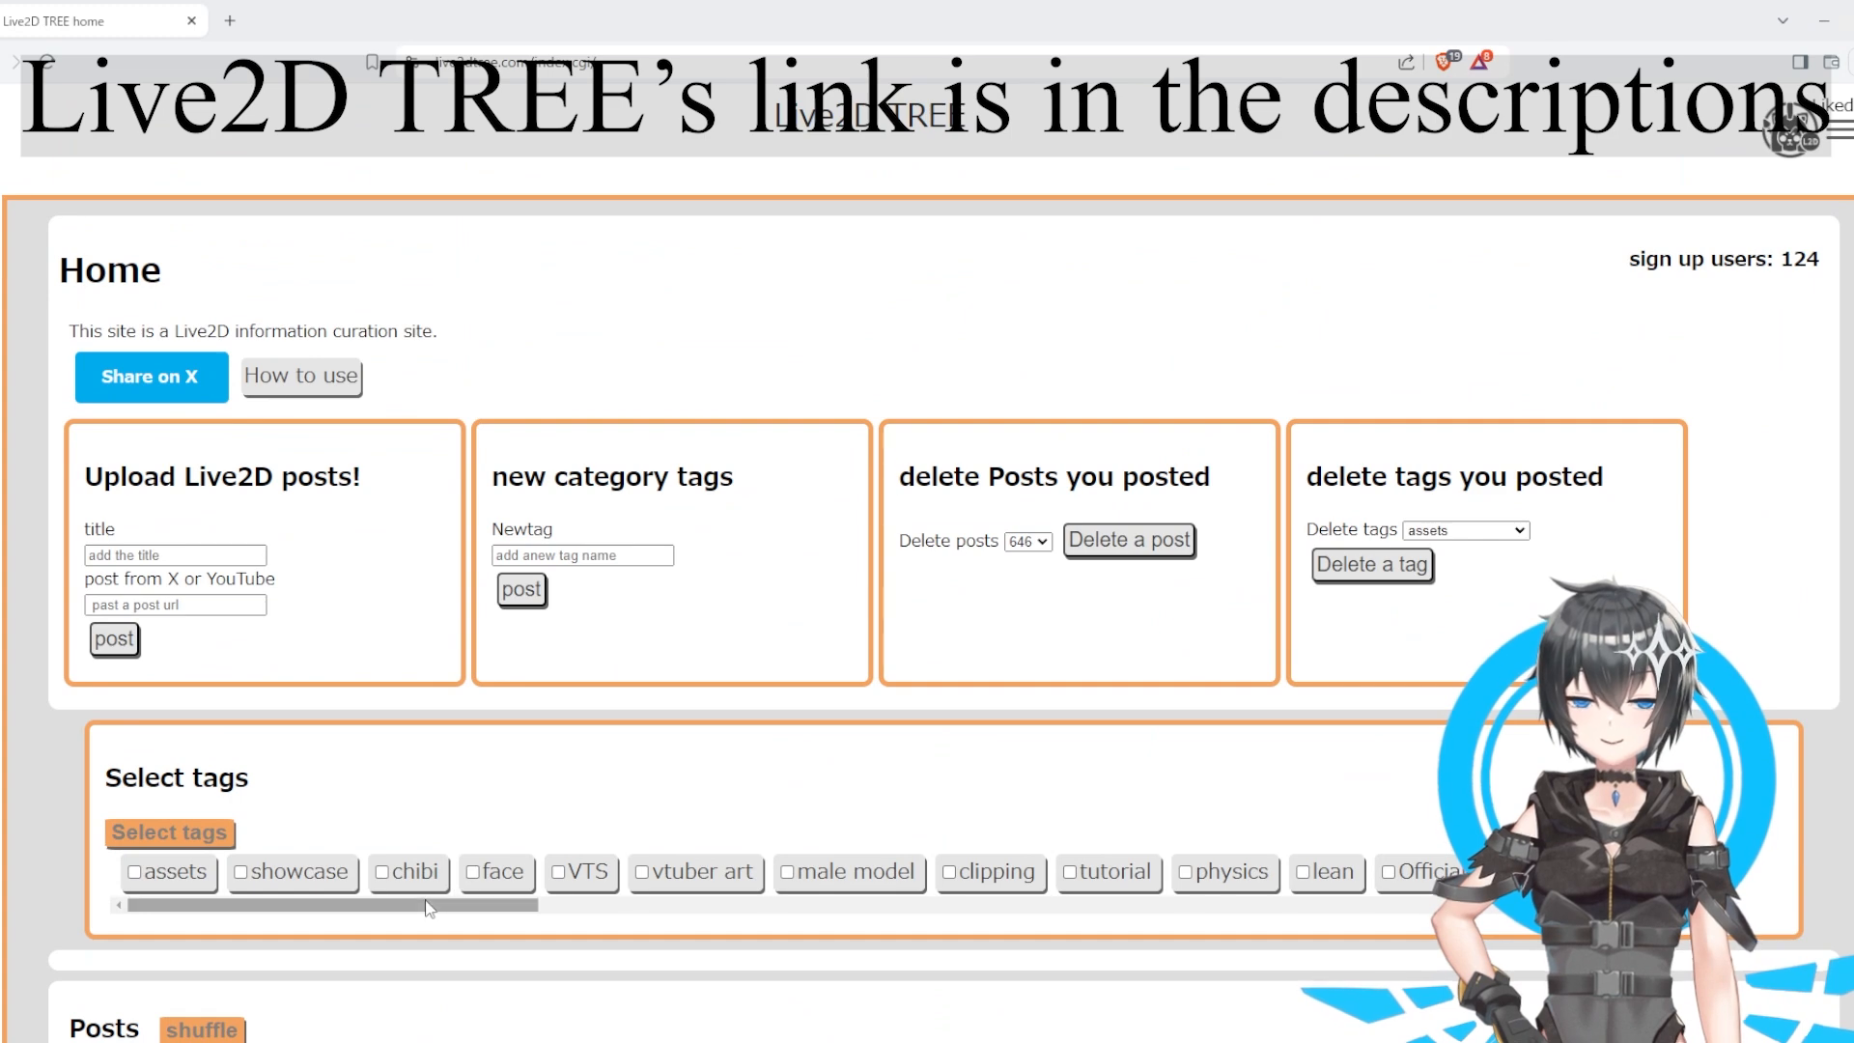
Step: Filter the Live2D TREE posts by the beginner tag and browse the filtered posts, loading more contents
{"action": "left_click_drag", "start_coordinate": [430, 908], "coordinate": [572, 910]}
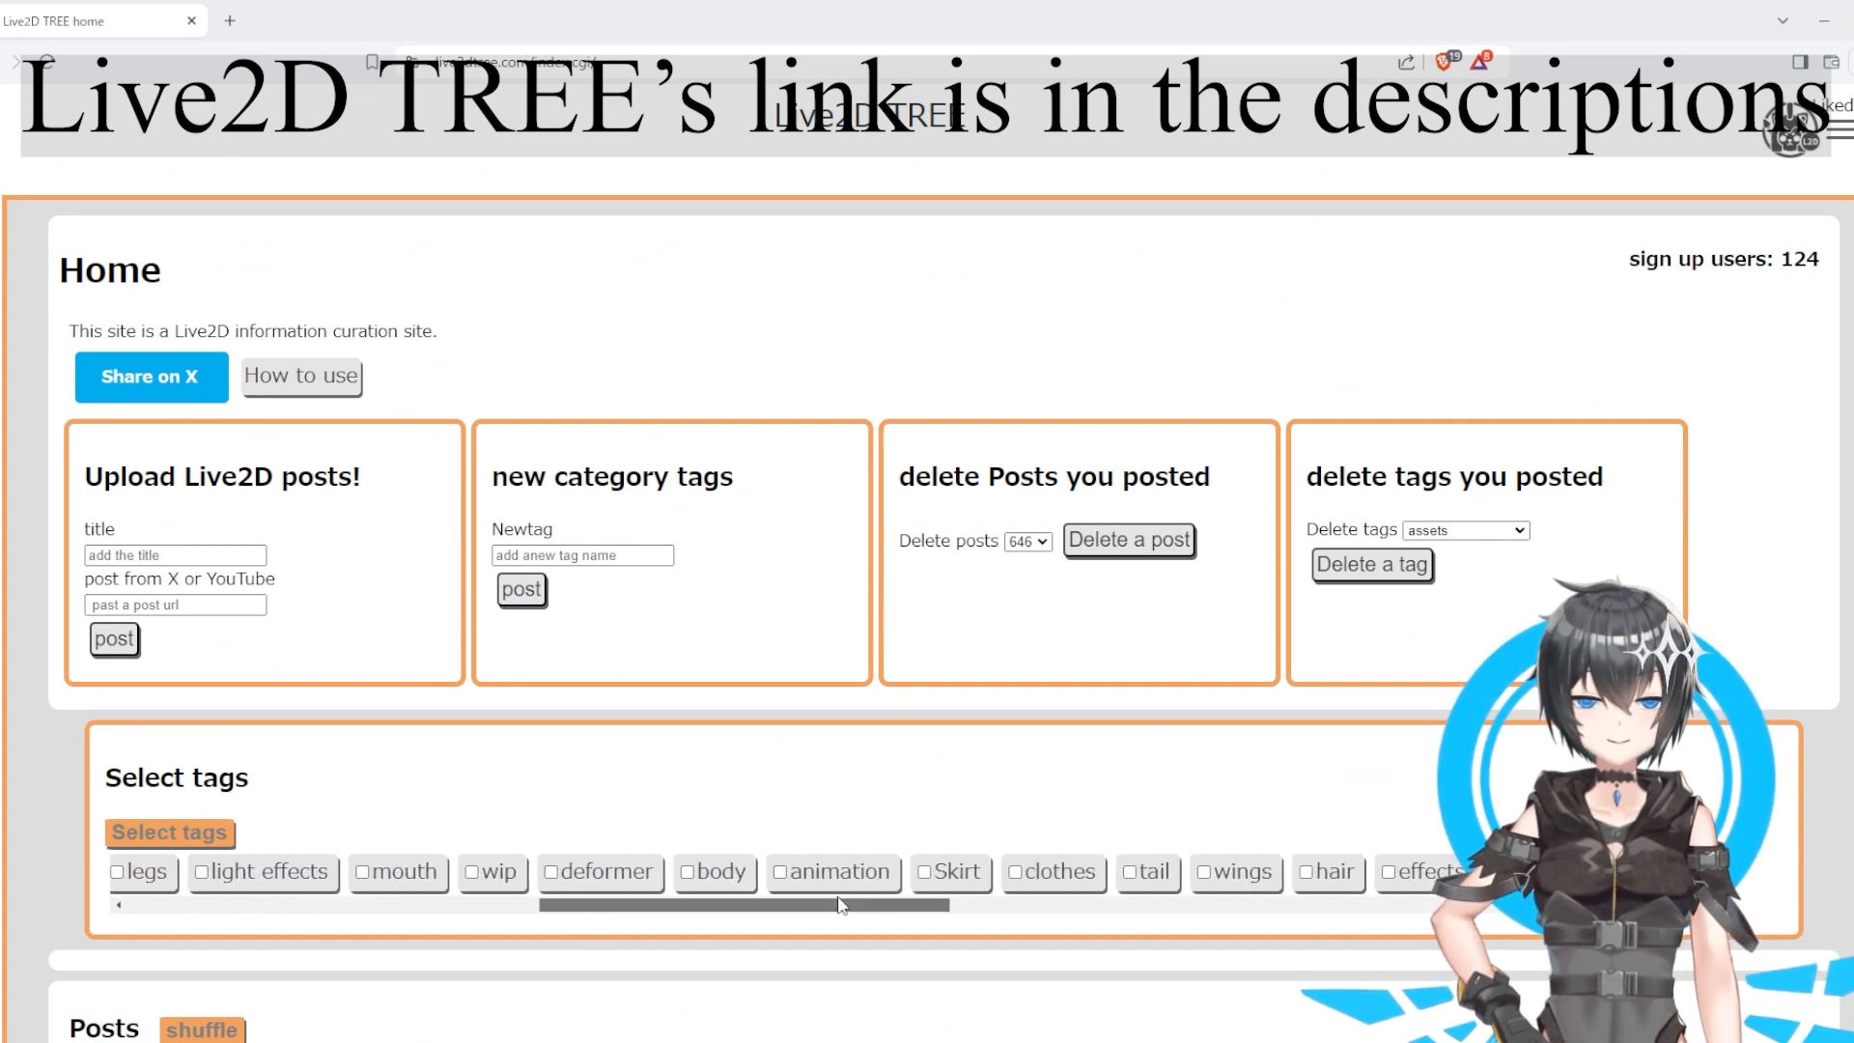
{"action": "left_click_drag", "start_coordinate": [840, 905], "coordinate": [1061, 899]}
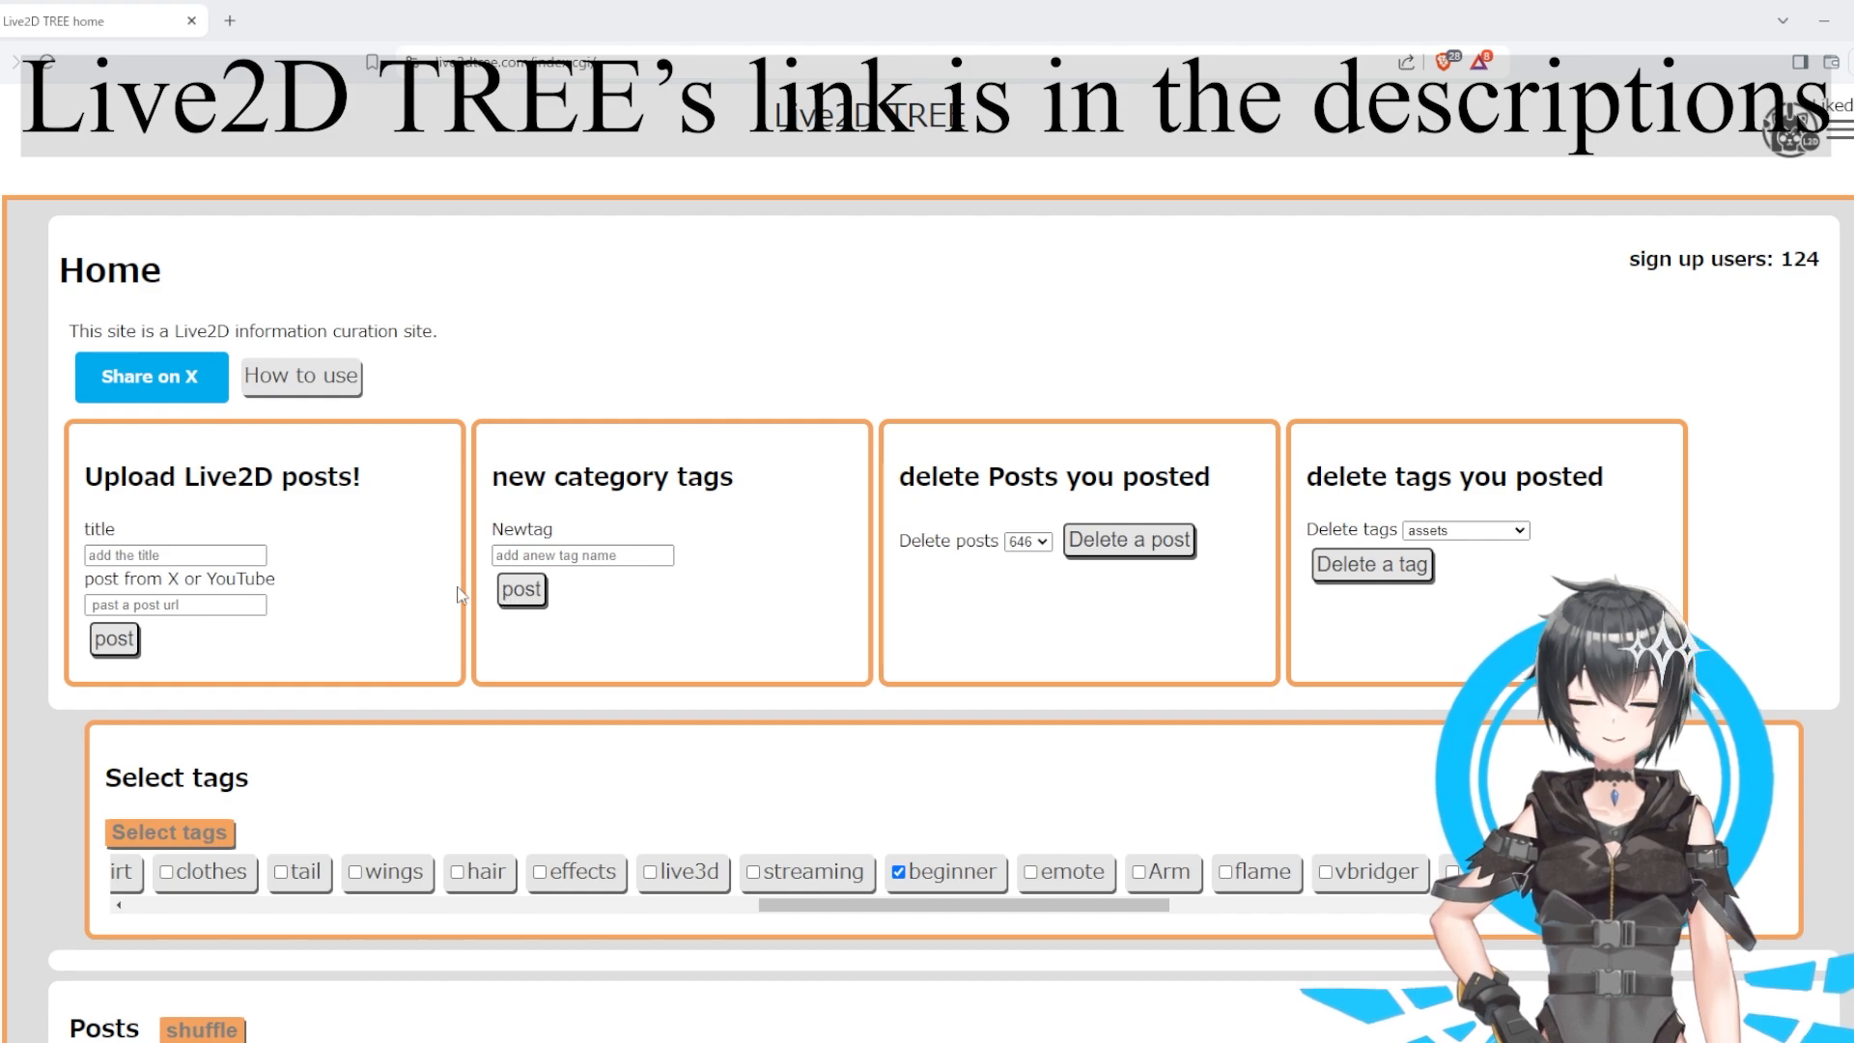
{"action": "scroll", "coordinate": [509, 591], "scroll_direction": "down", "scroll_amount": 15}
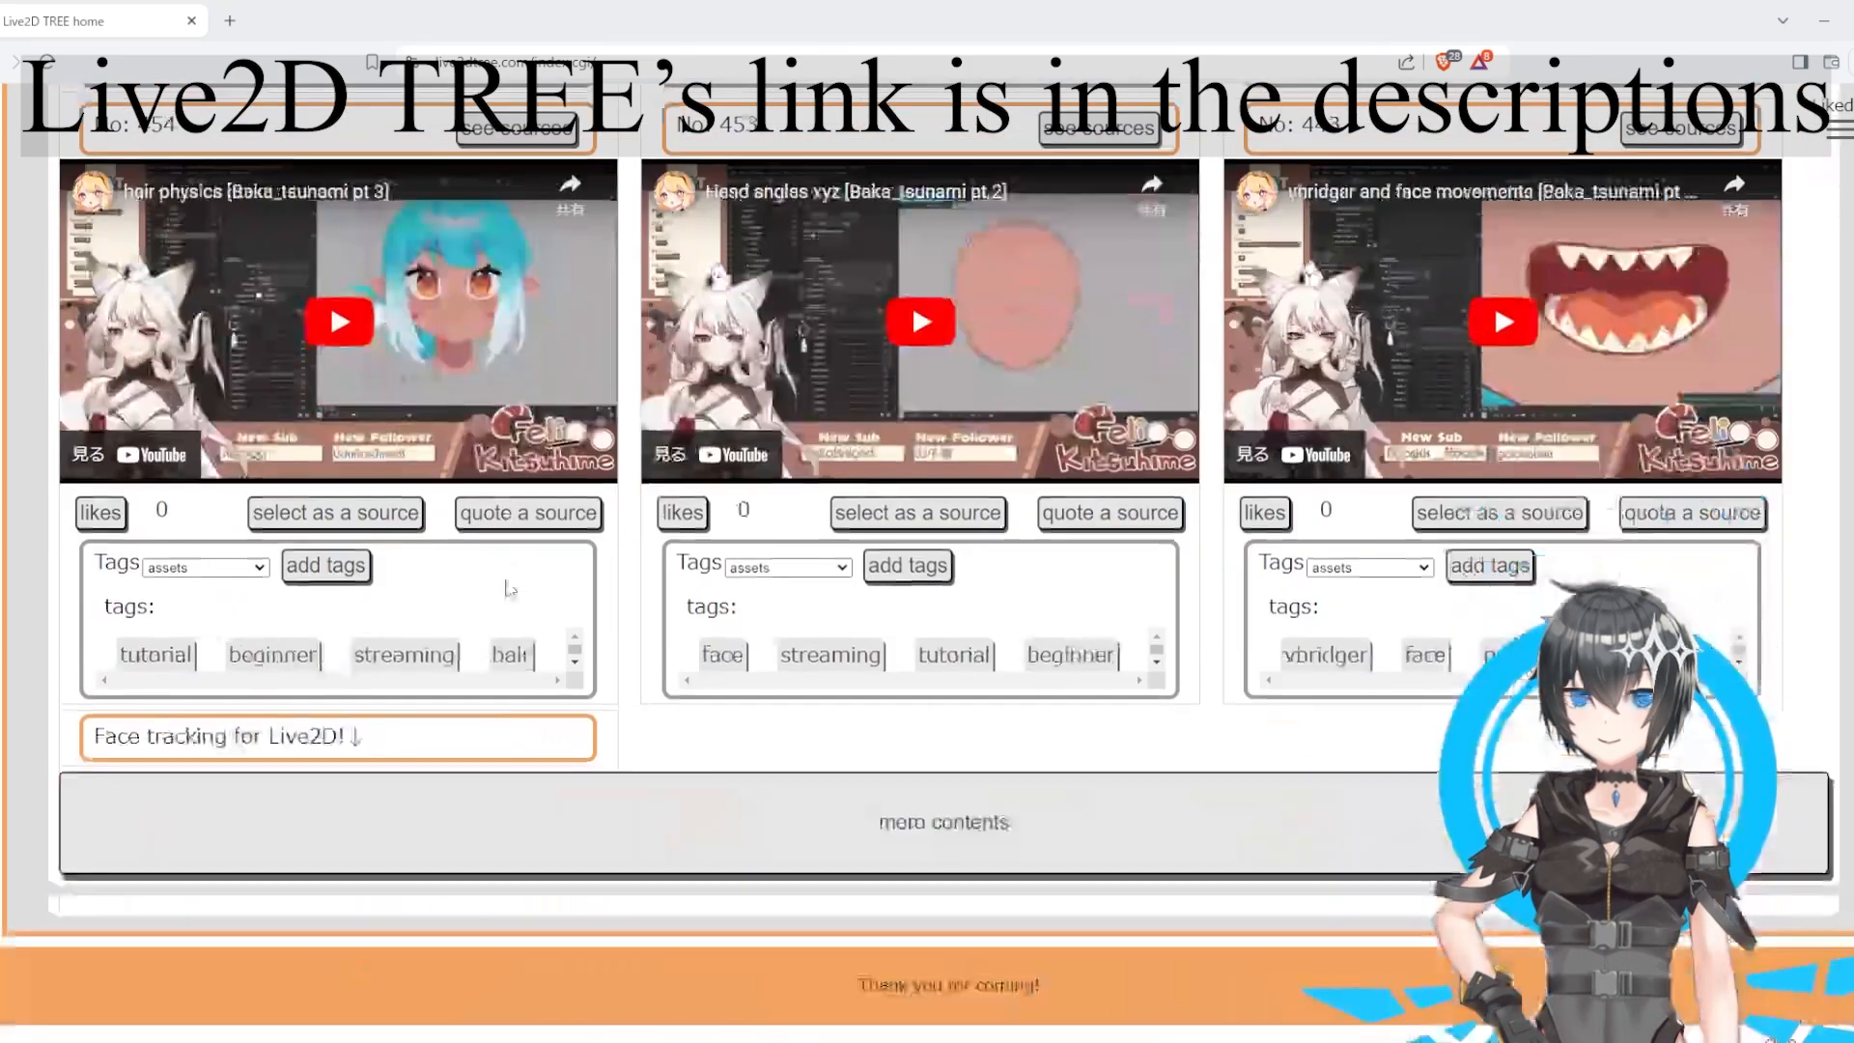
{"action": "left_click", "coordinate": [729, 823]}
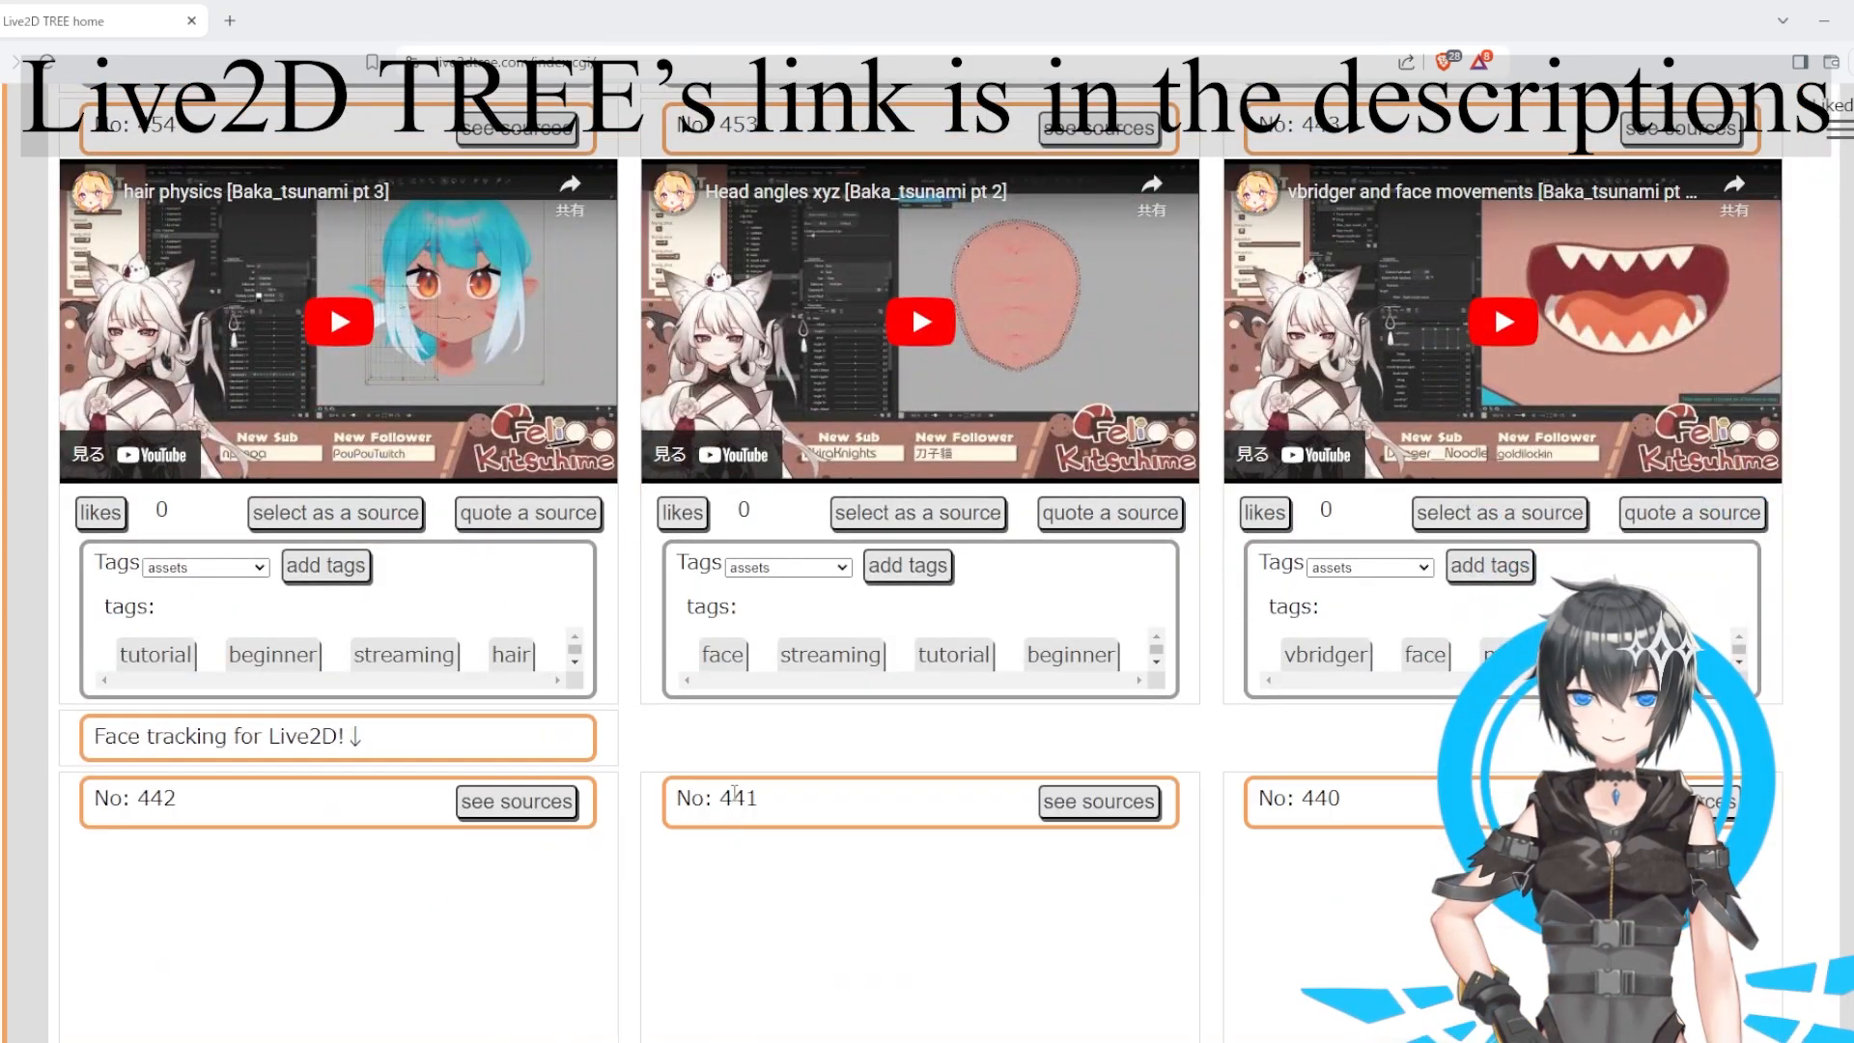
{"action": "scroll", "coordinate": [727, 780], "scroll_direction": "down", "scroll_amount": 8}
{"action": "scroll", "coordinate": [726, 781], "scroll_direction": "down", "scroll_amount": 10}
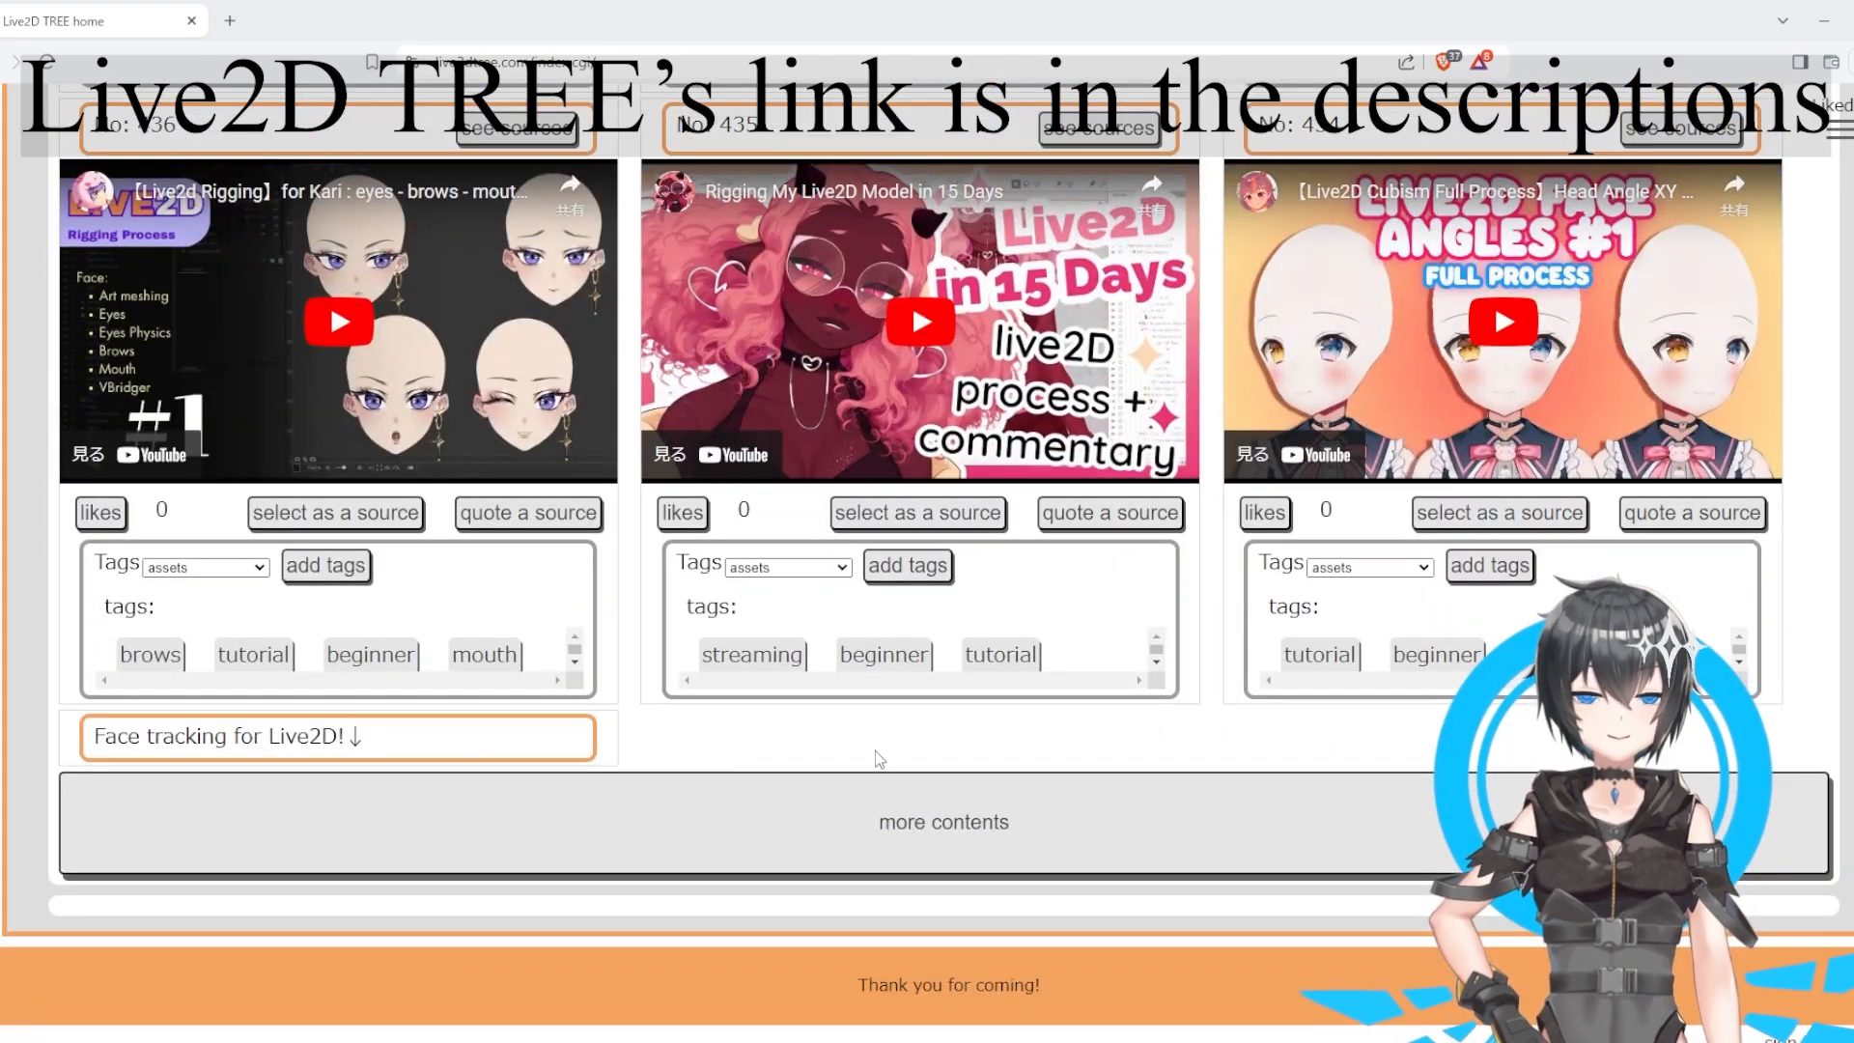
{"action": "scroll", "coordinate": [846, 666], "scroll_direction": "up", "scroll_amount": 10}
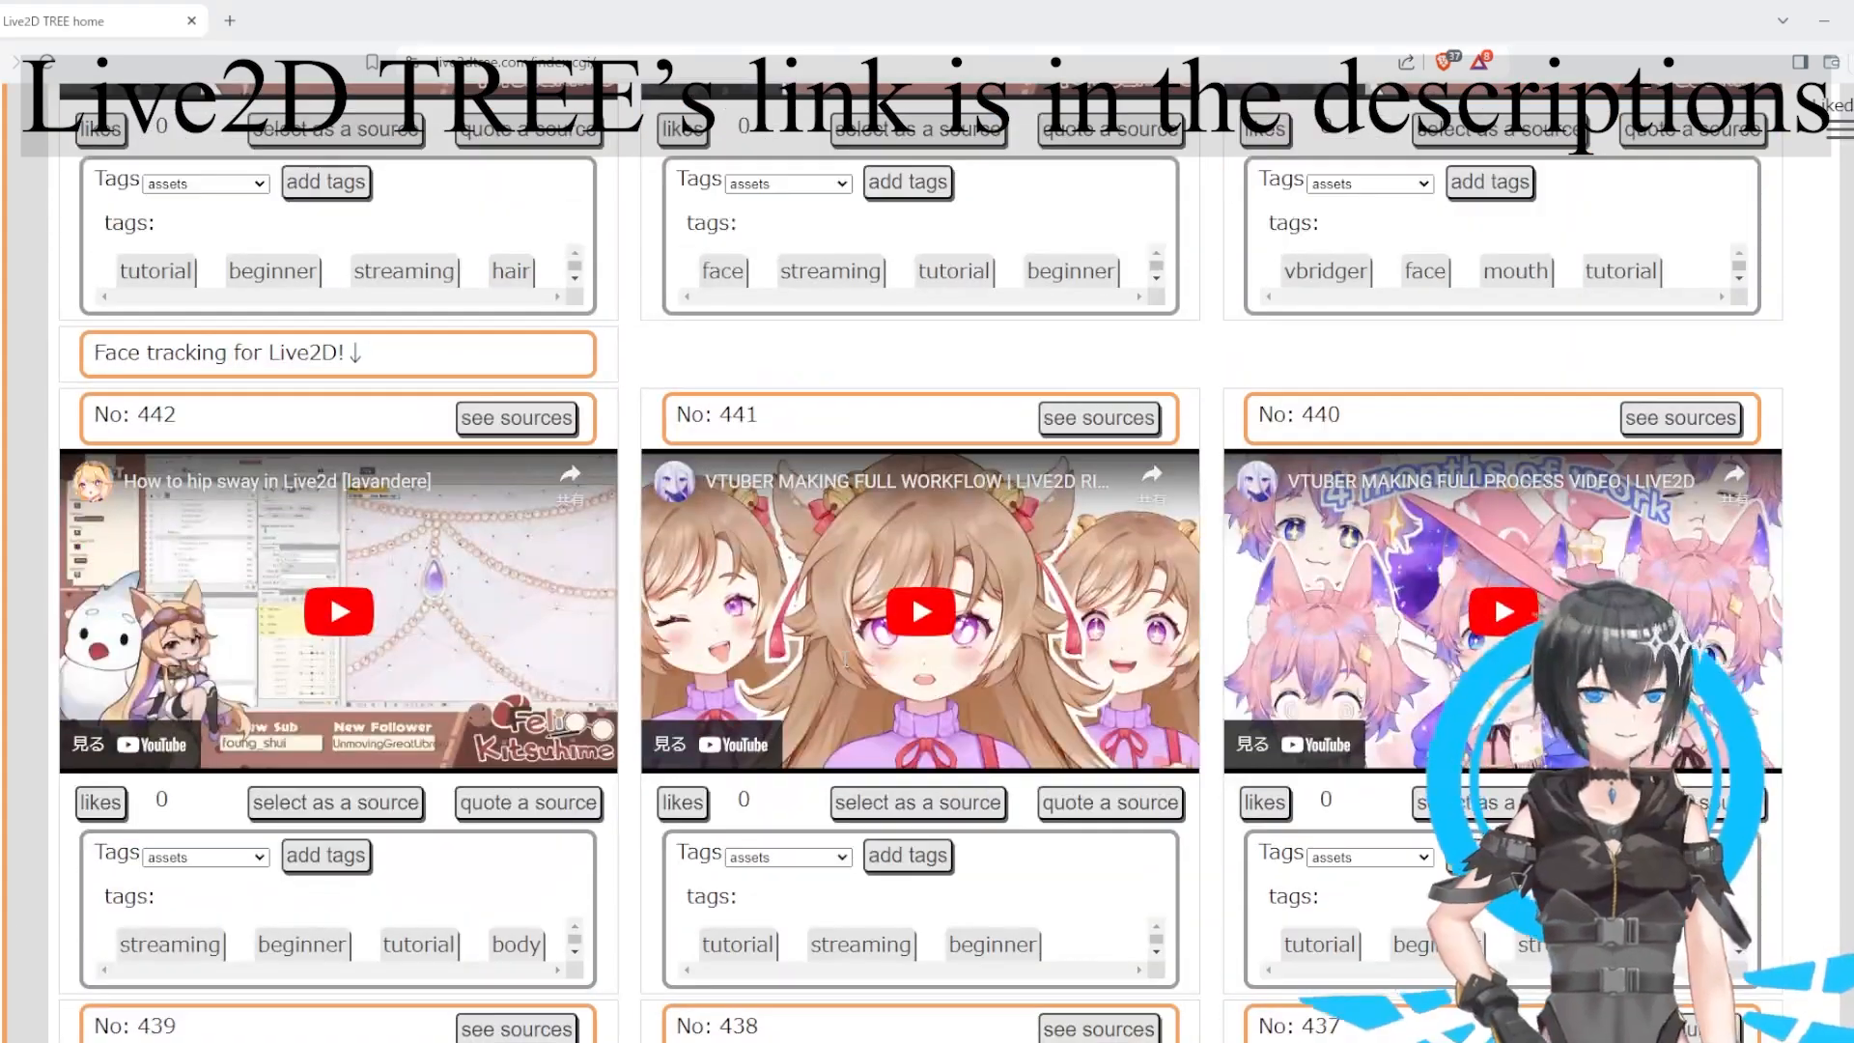
{"action": "scroll", "coordinate": [845, 660], "scroll_direction": "up", "scroll_amount": 20}
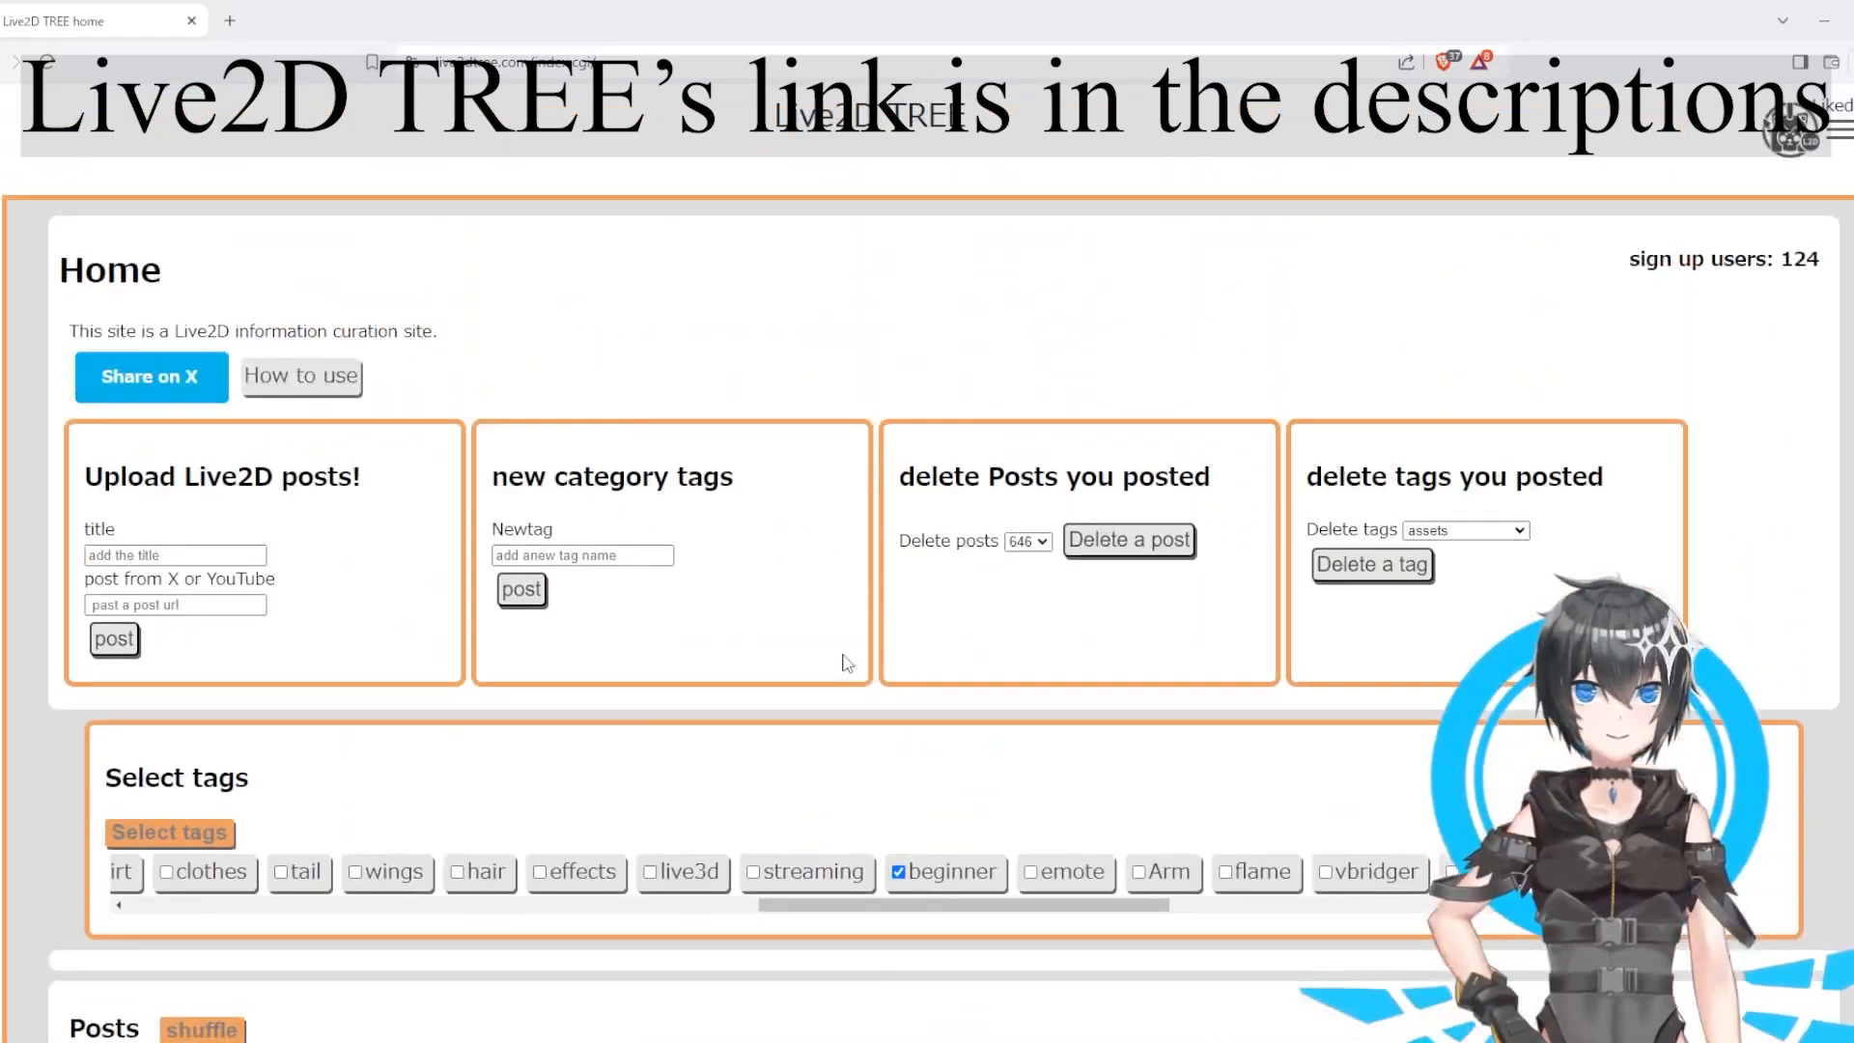